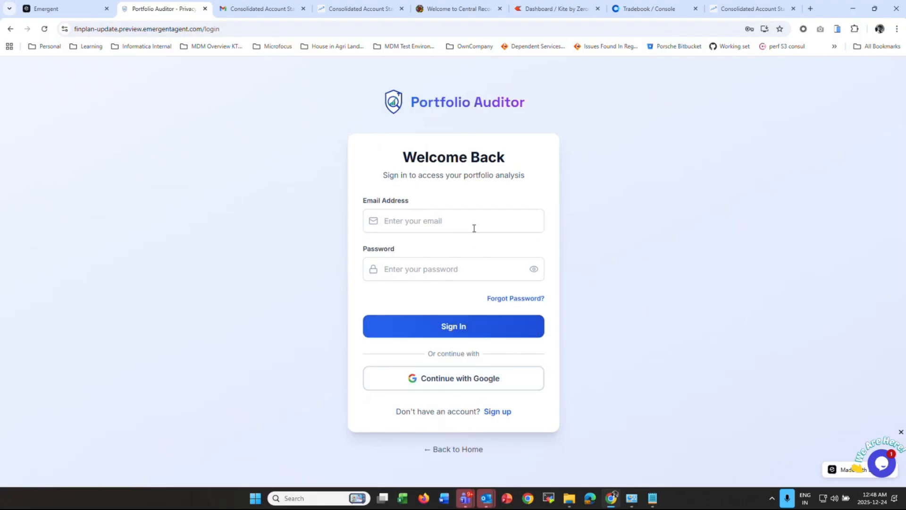
- Sign in to Portfolio Auditor with the account's email and password
{"action": "left_click", "coordinate": [451, 217]}
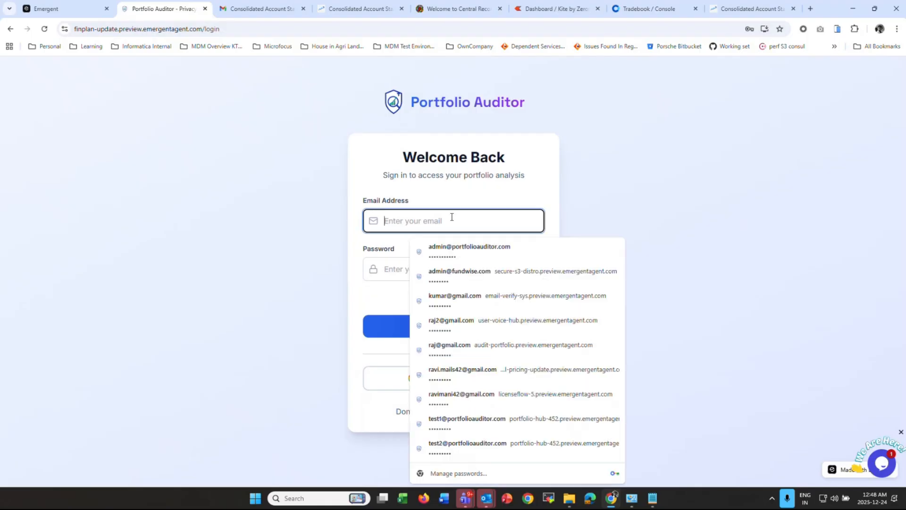
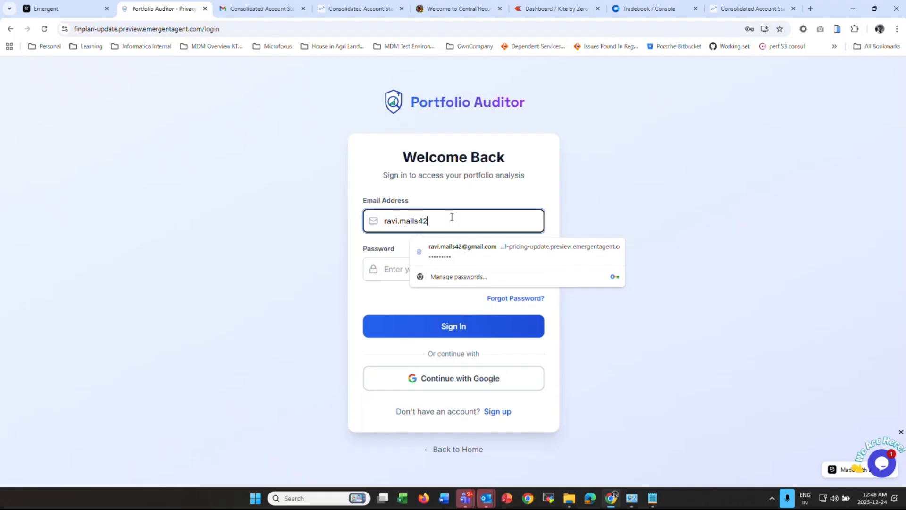
{"action": "key", "text": "Tab"}
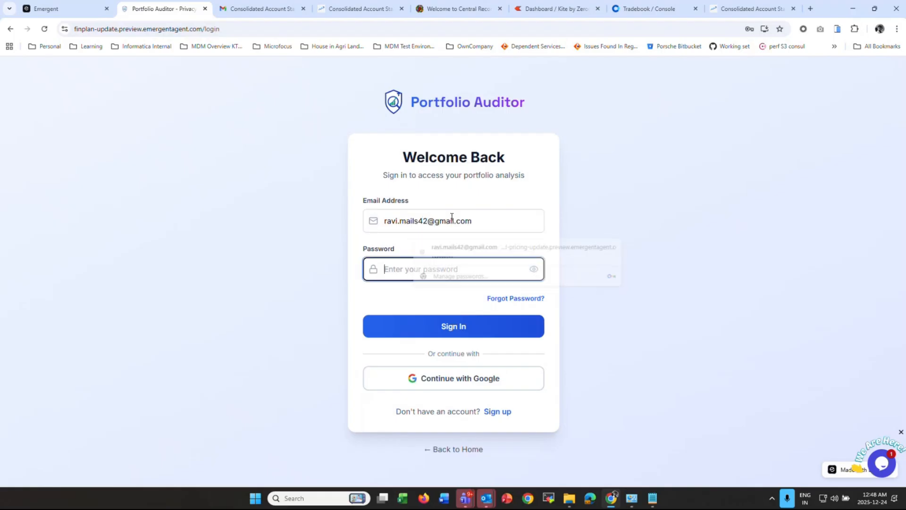
{"action": "type", "text": "•••••••••"}
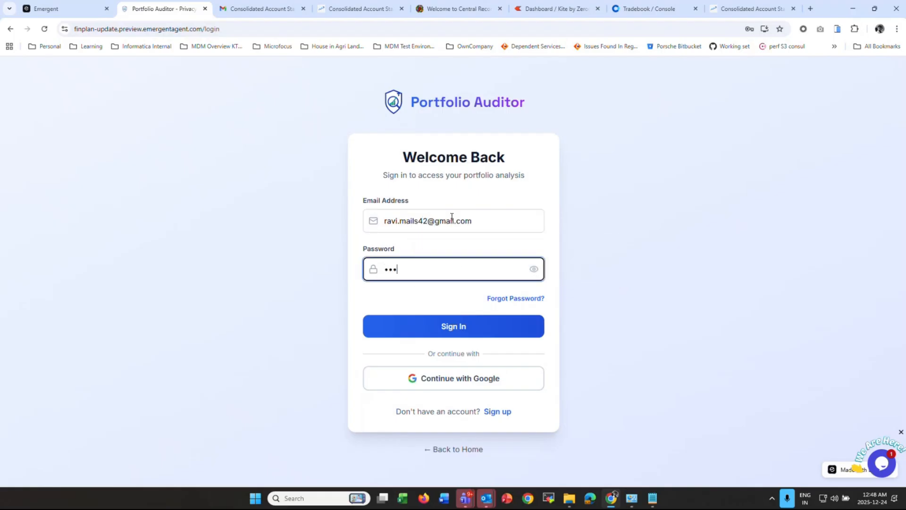
{"action": "left_click", "coordinate": [472, 327]}
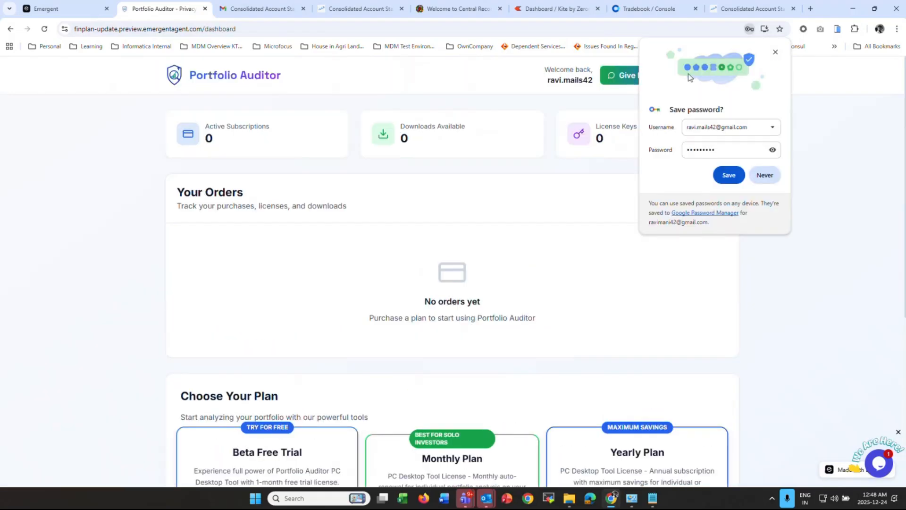
- Dismiss Chrome's save-password prompt and claim the one-month Beta Free Trial license
{"action": "left_click", "coordinate": [775, 52]}
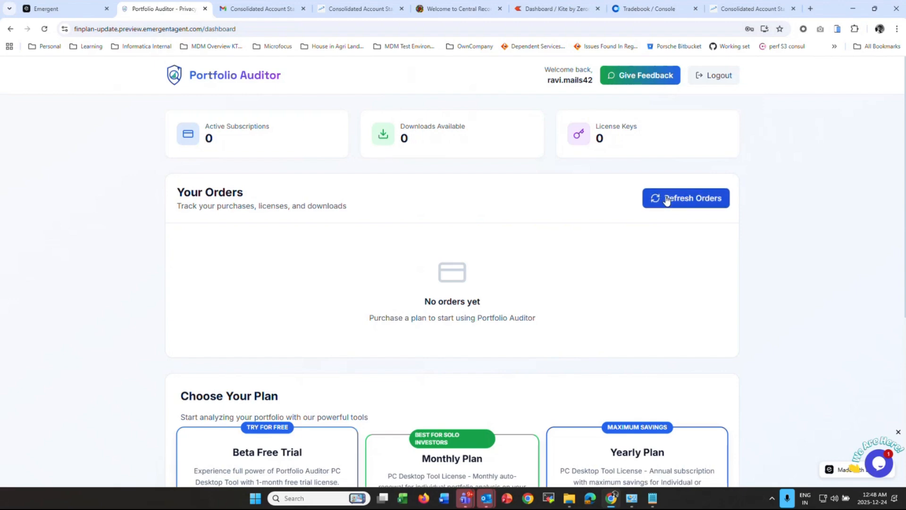
{"action": "scroll", "coordinate": [667, 200], "scroll_direction": "down", "scroll_amount": 5}
{"action": "scroll", "coordinate": [667, 196], "scroll_direction": "up", "scroll_amount": 5}
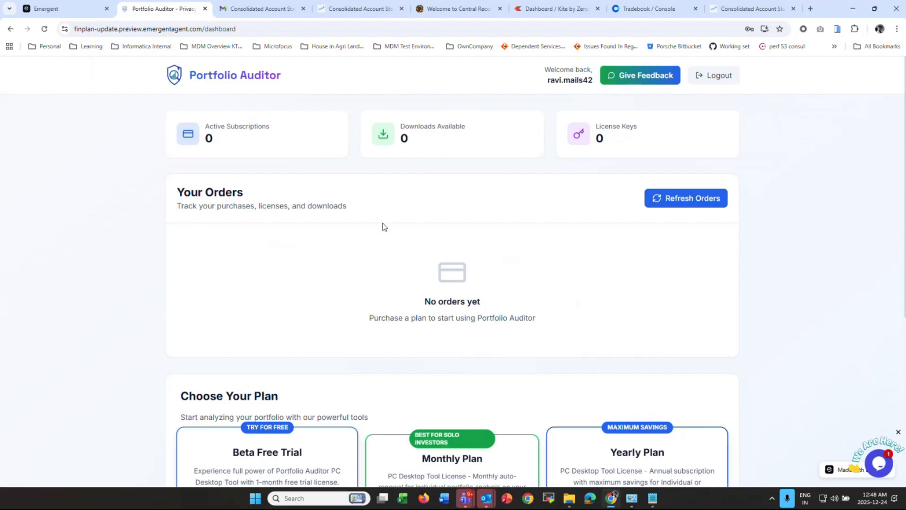
{"action": "scroll", "coordinate": [315, 219], "scroll_direction": "down", "scroll_amount": 4}
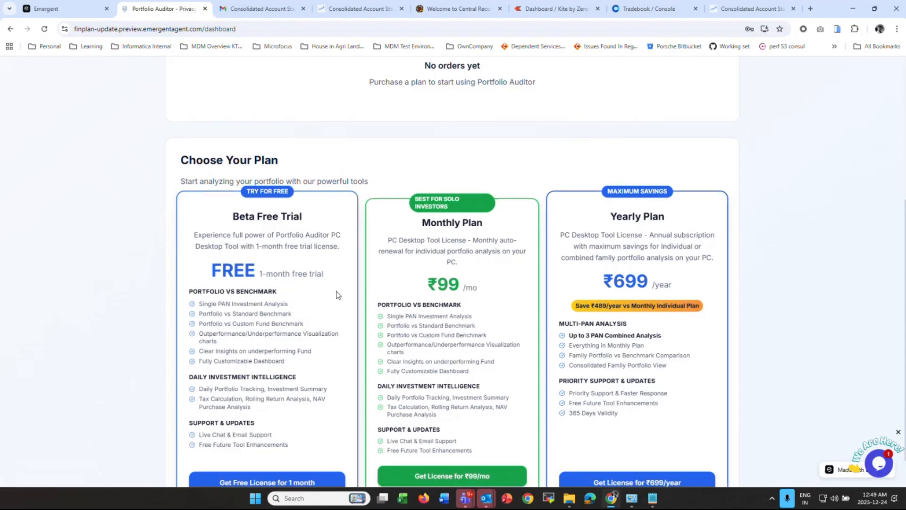
{"action": "scroll", "coordinate": [336, 294], "scroll_direction": "up", "scroll_amount": 4}
{"action": "scroll", "coordinate": [337, 291], "scroll_direction": "down", "scroll_amount": 3}
{"action": "scroll", "coordinate": [337, 291], "scroll_direction": "down", "scroll_amount": 2}
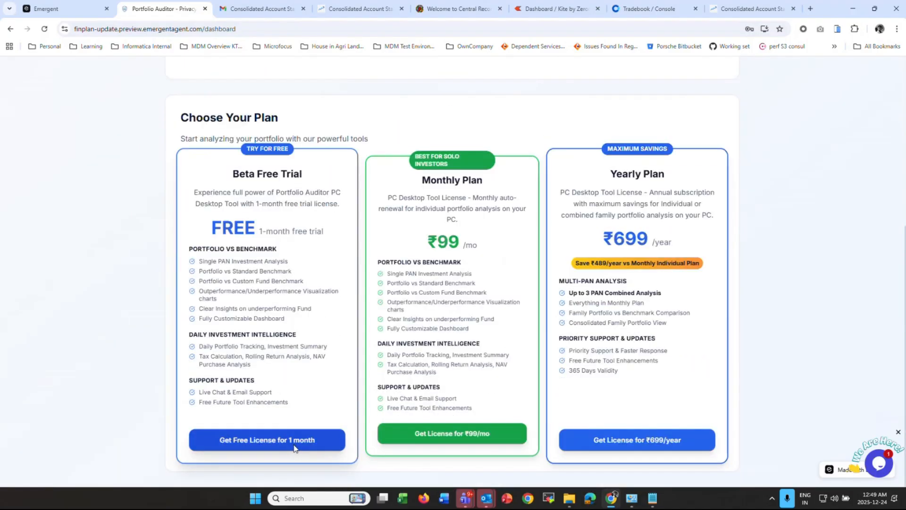
{"action": "left_click", "coordinate": [293, 446]}
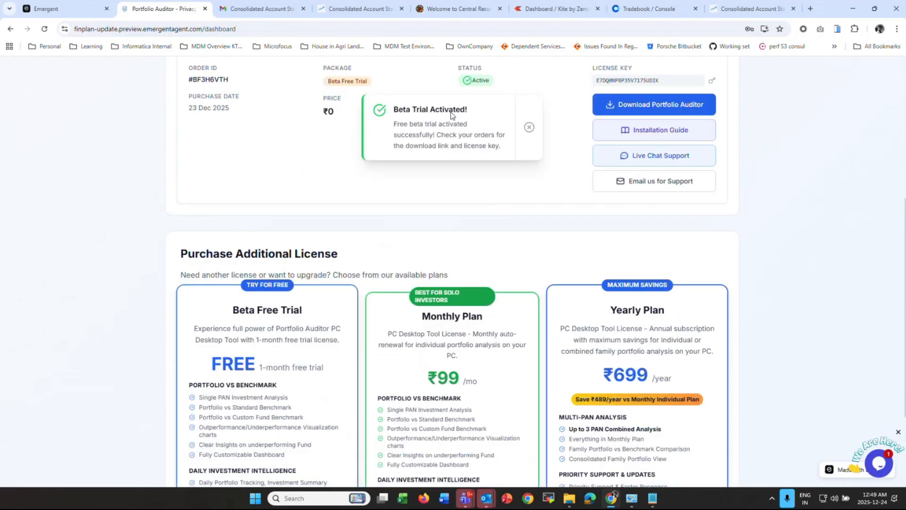
- Download the Portfolio Auditor desktop package, PortfolioAuditor_v1.1 (2).zip (129 MB), for the trial order
{"action": "left_click", "coordinate": [529, 127]}
{"action": "scroll", "coordinate": [491, 212], "scroll_direction": "up", "scroll_amount": 7}
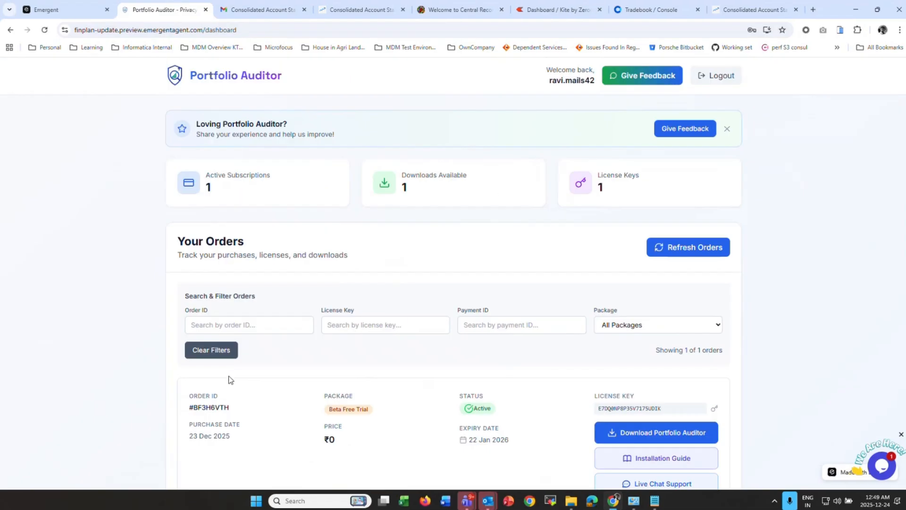
{"action": "scroll", "coordinate": [481, 366], "scroll_direction": "down", "scroll_amount": 3}
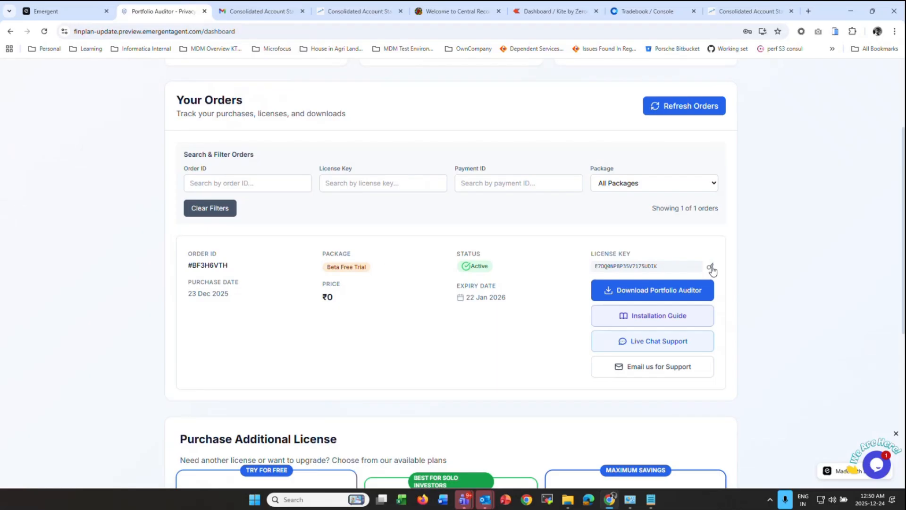
{"action": "left_click", "coordinate": [686, 292]}
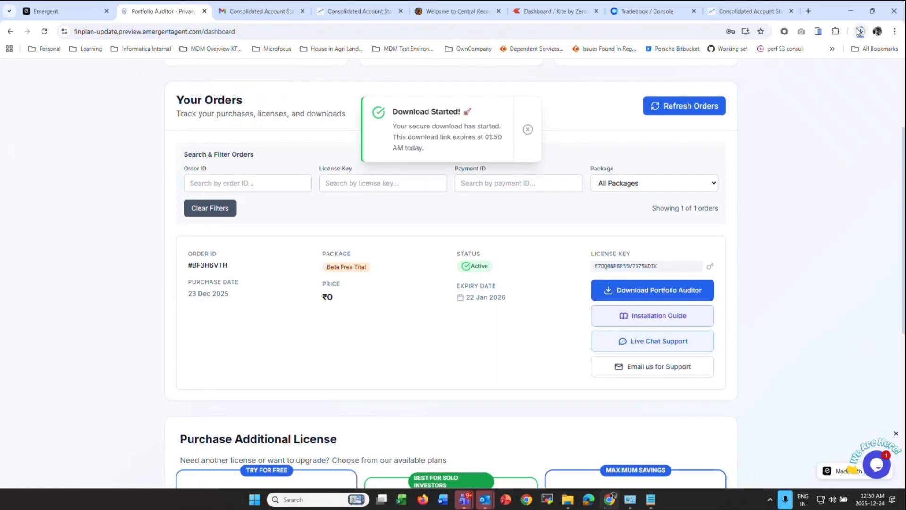
{"action": "left_click", "coordinate": [527, 130]}
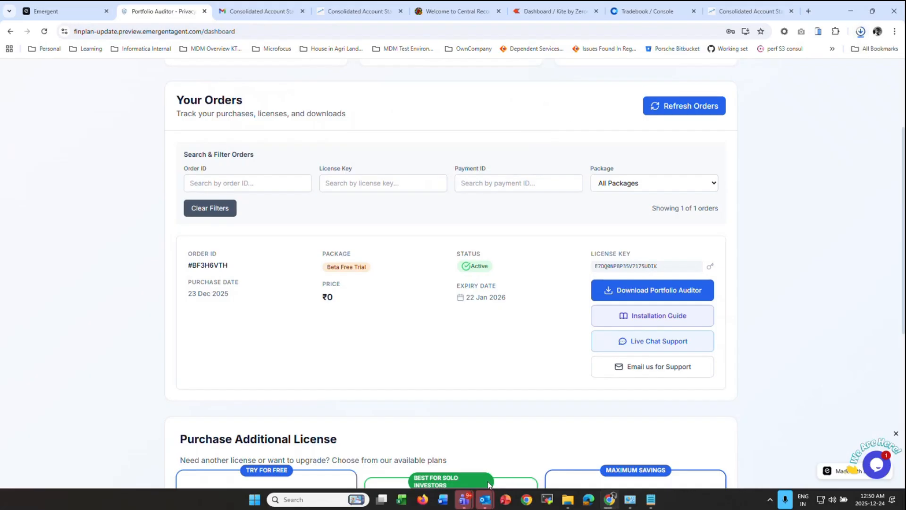
{"action": "mouse_move", "coordinate": [570, 497]}
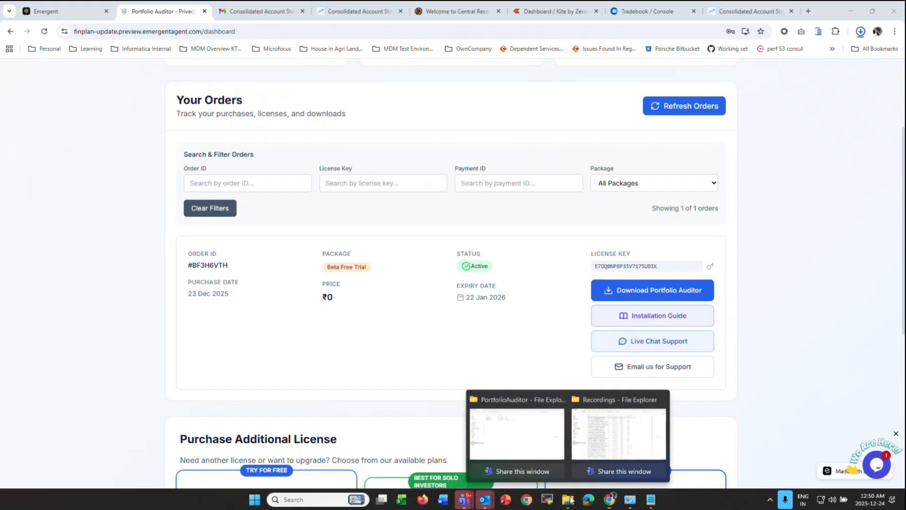
- In the PortfolioAuditor Explorer window, open the extracted PortfolioAuditor_v1.2 folder to list its files
{"action": "left_click", "coordinate": [544, 429]}
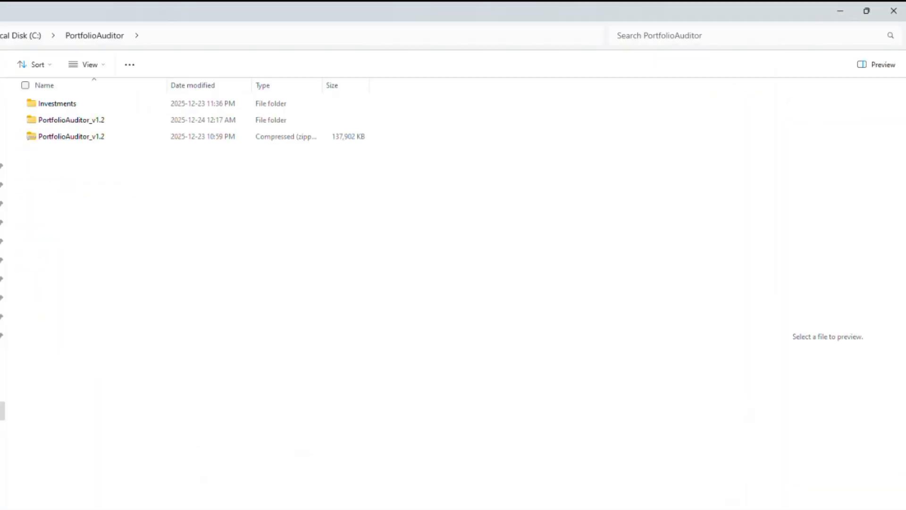
{"action": "left_click", "coordinate": [64, 138]}
{"action": "right_click", "coordinate": [69, 138]}
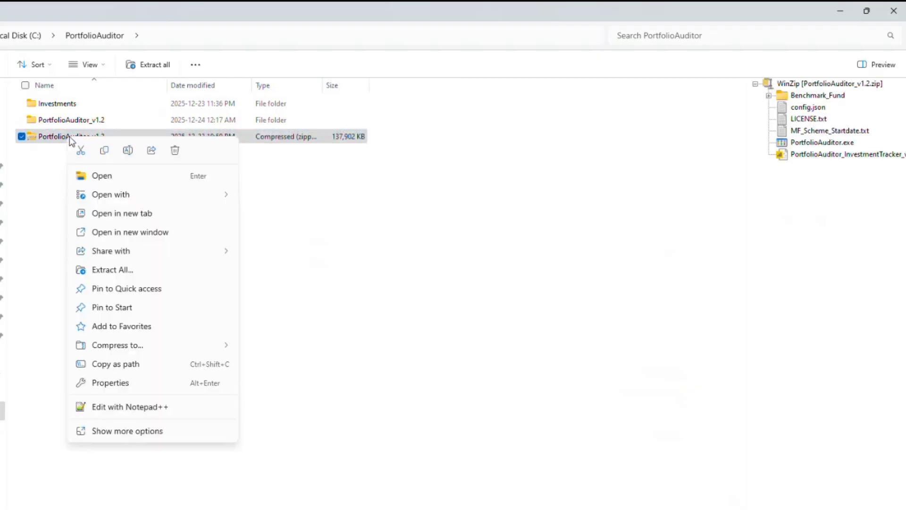
{"action": "left_click", "coordinate": [449, 265]}
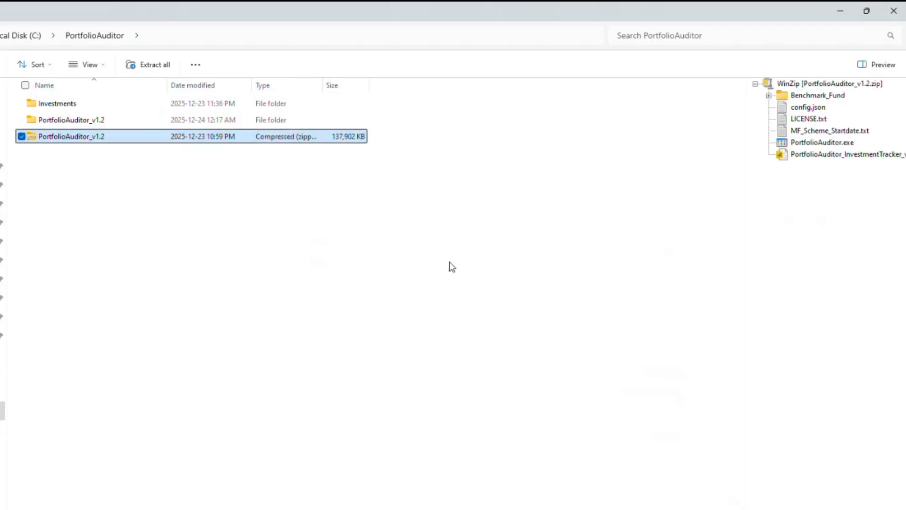
{"action": "double_click", "coordinate": [94, 122]}
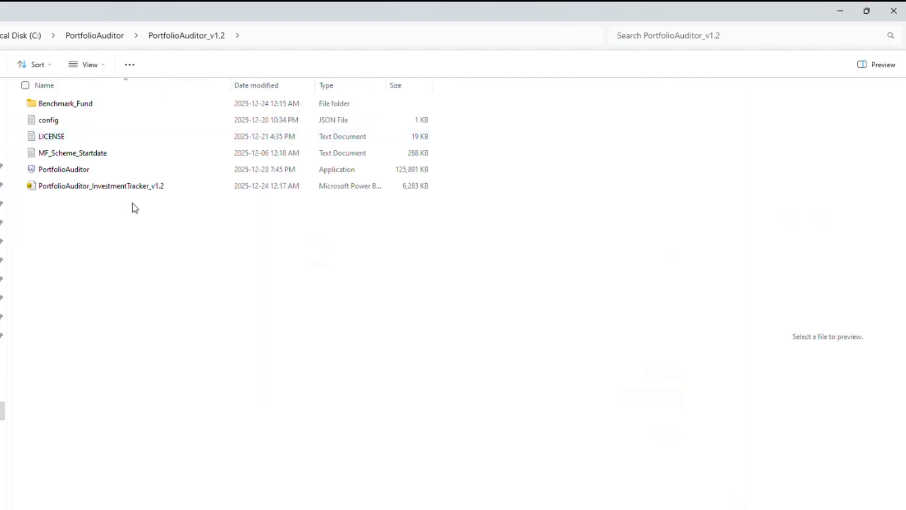
{"action": "left_click_drag", "start_coordinate": [113, 215], "coordinate": [55, 112]}
{"action": "left_click", "coordinate": [95, 221]}
{"action": "left_click", "coordinate": [76, 173]}
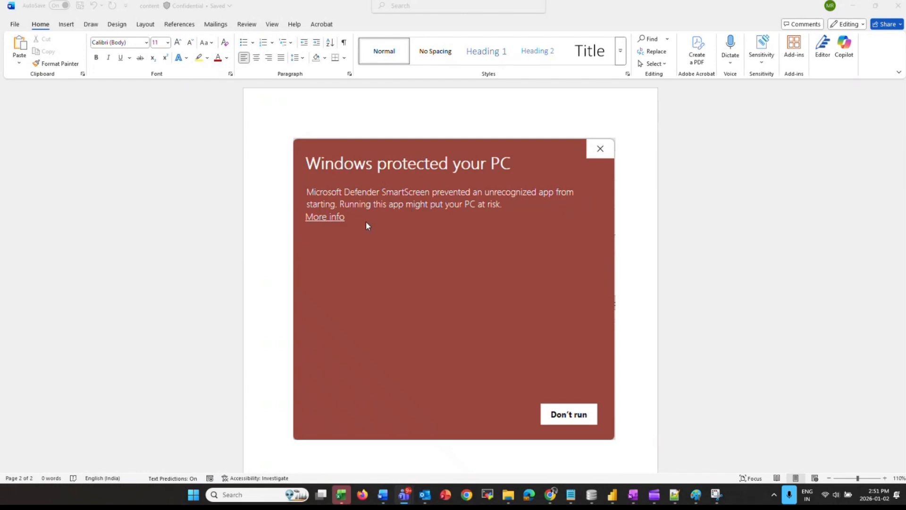
{"action": "left_click", "coordinate": [330, 217]}
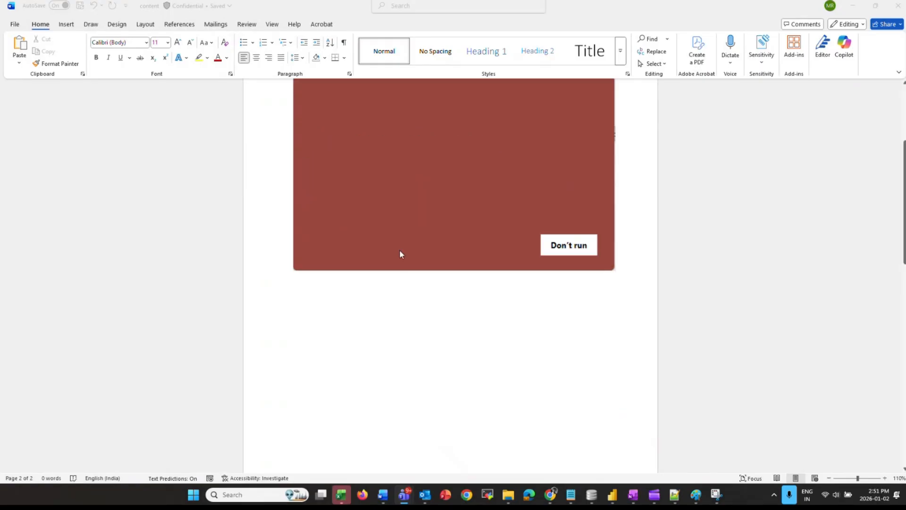
{"action": "scroll", "coordinate": [474, 212], "scroll_direction": "down", "scroll_amount": 5}
{"action": "scroll", "coordinate": [516, 368], "scroll_direction": "down", "scroll_amount": 3}
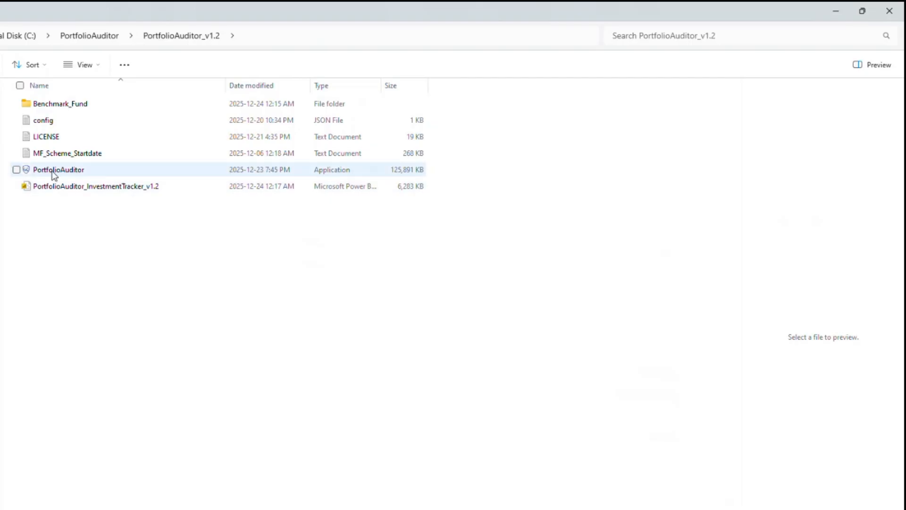
- Launch PortfolioAuditor.exe and copy the trial license key from the browser dashboard
{"action": "double_click", "coordinate": [54, 171]}
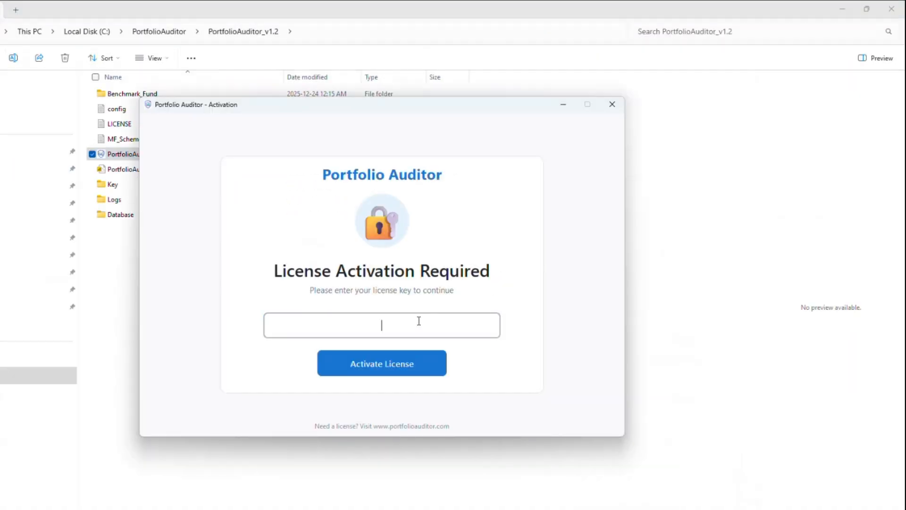
{"action": "key", "text": "alt+Tab"}
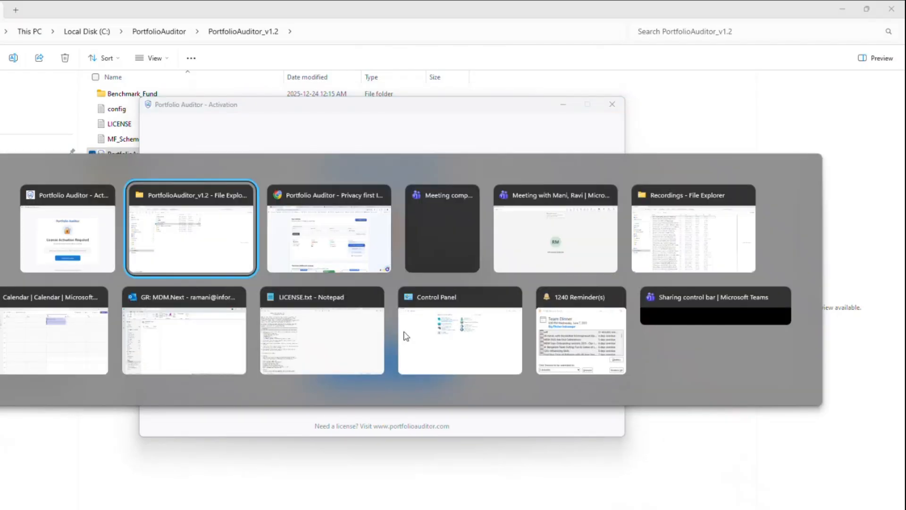
{"action": "key", "text": "alt+Tab"}
{"action": "scroll", "coordinate": [225, 267], "scroll_direction": "up", "scroll_amount": 3}
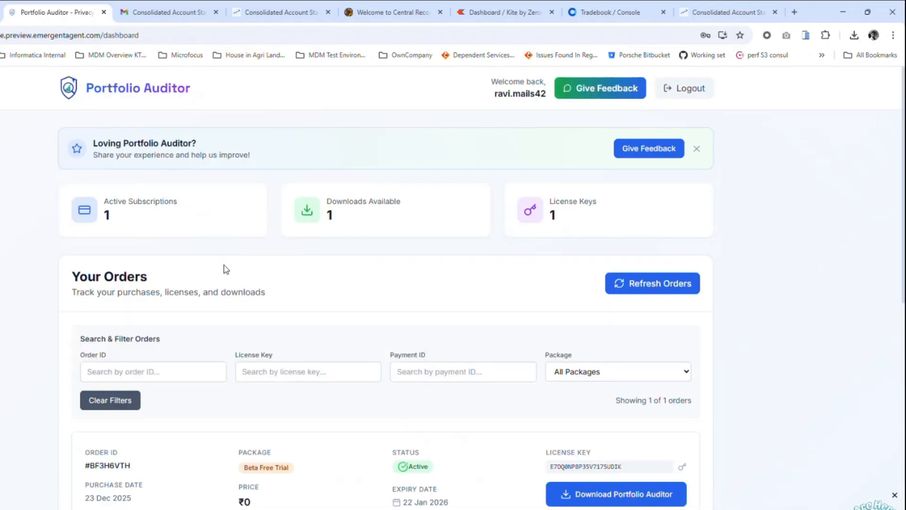
{"action": "scroll", "coordinate": [670, 452], "scroll_direction": "down", "scroll_amount": 3}
{"action": "left_click_drag", "start_coordinate": [89, 304], "coordinate": [289, 307]}
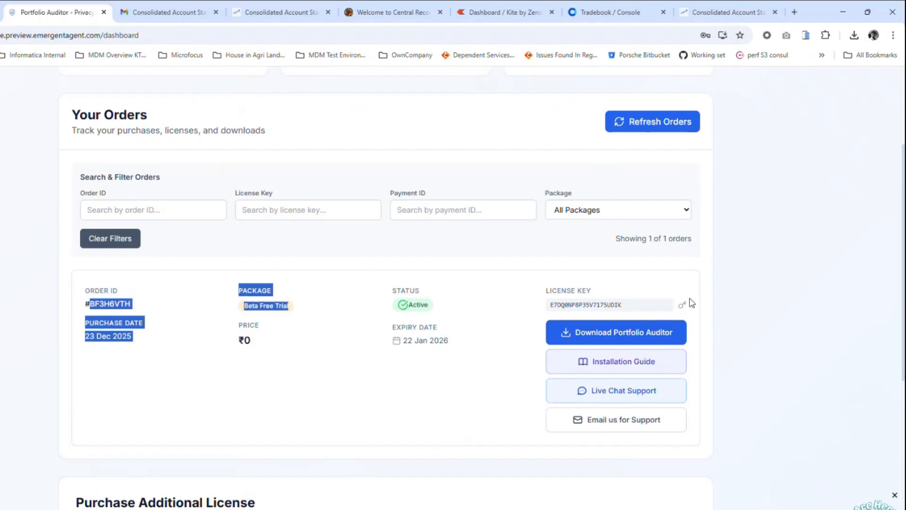
{"action": "left_click", "coordinate": [682, 304]}
- Paste the license key into the activation field, activate it and confirm success
{"action": "left_click", "coordinate": [429, 325]}
{"action": "key", "text": "ctrl+v"}
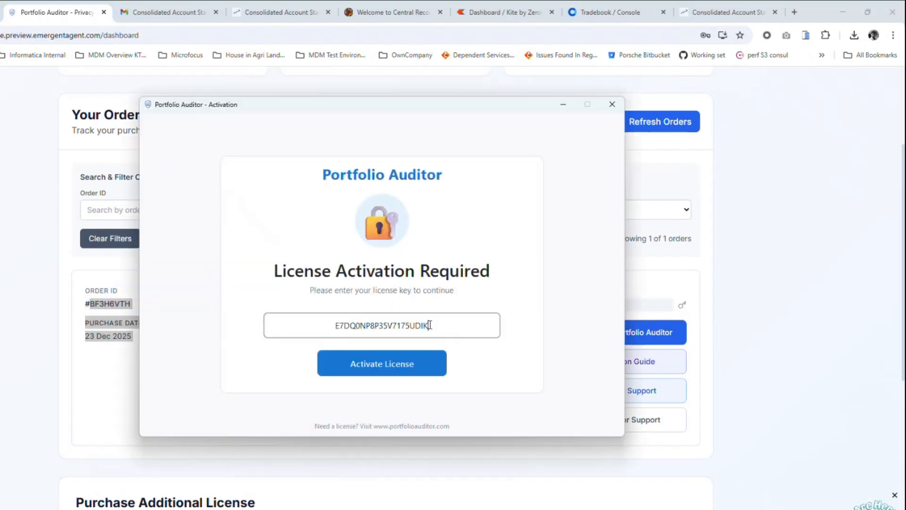
{"action": "left_click", "coordinate": [420, 365]}
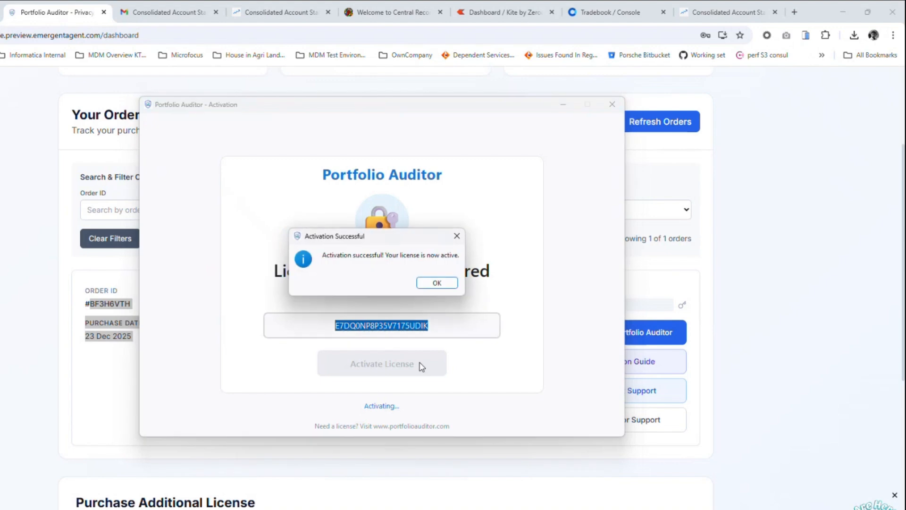
{"action": "left_click", "coordinate": [438, 282]}
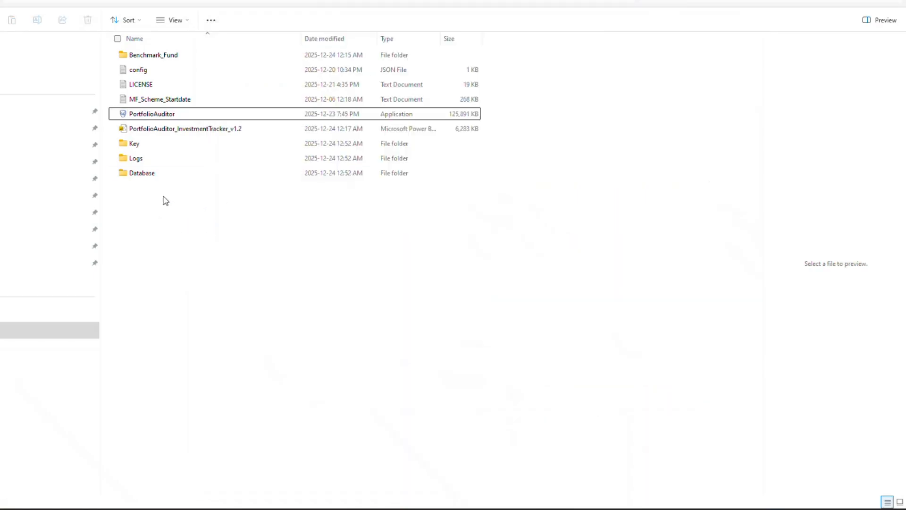
- Close the Portfolio Auditor window and inspect the contents of the Key folder
{"action": "left_click", "coordinate": [144, 173]}
{"action": "left_click", "coordinate": [146, 159]}
{"action": "left_click", "coordinate": [144, 146]}
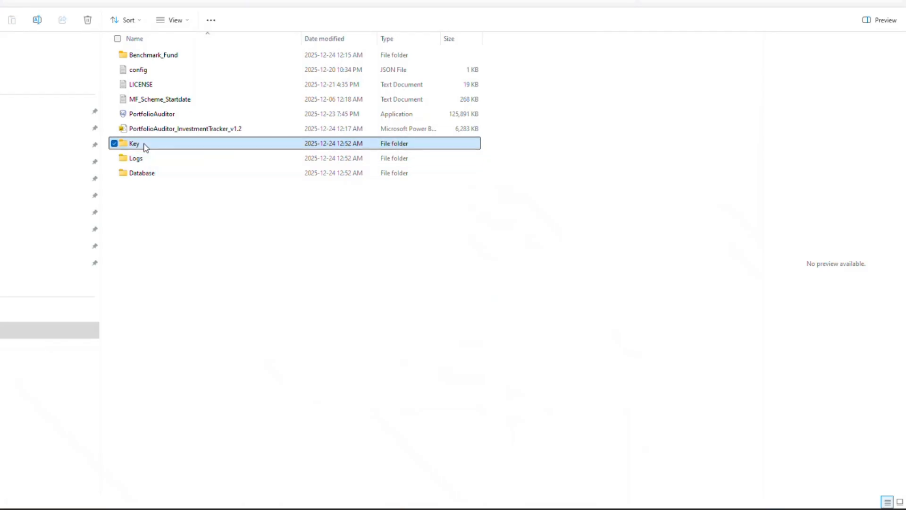
{"action": "double_click", "coordinate": [157, 147]}
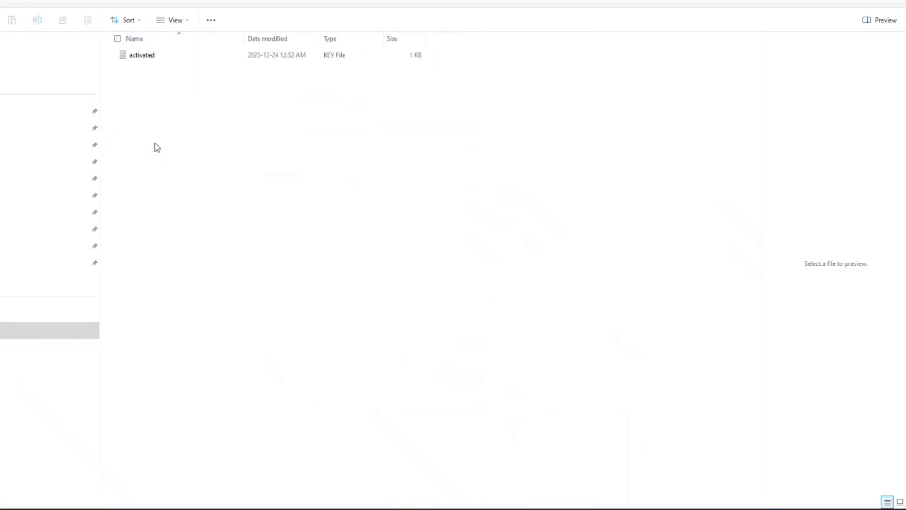
{"action": "key", "text": "alt+Left"}
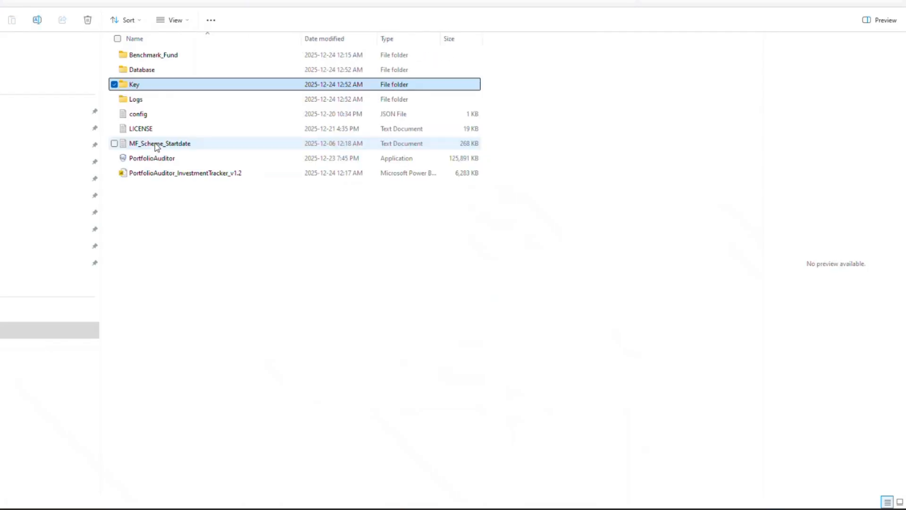
- Open the log file from the Logs folder in Notepad and read its entries
{"action": "double_click", "coordinate": [145, 100]}
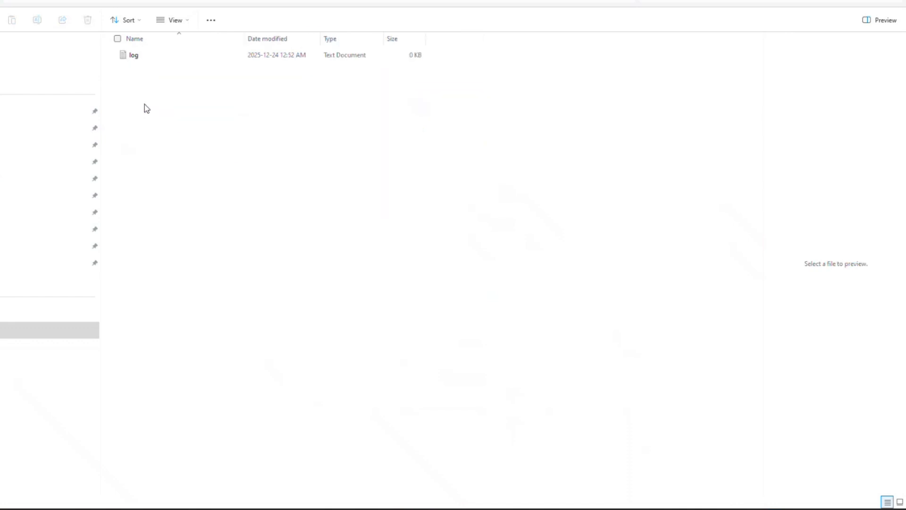
{"action": "left_click", "coordinate": [146, 57]}
{"action": "double_click", "coordinate": [147, 56]}
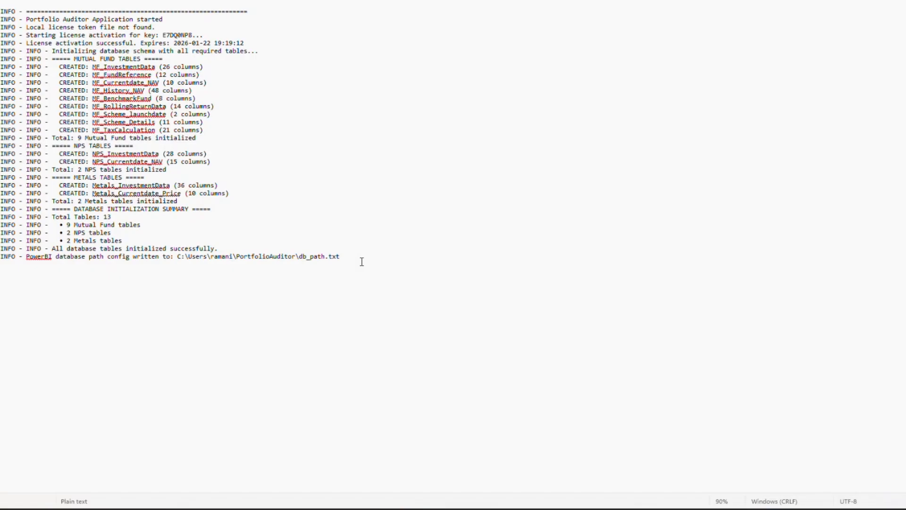
{"action": "left_click_drag", "start_coordinate": [361, 262], "coordinate": [2, 10]}
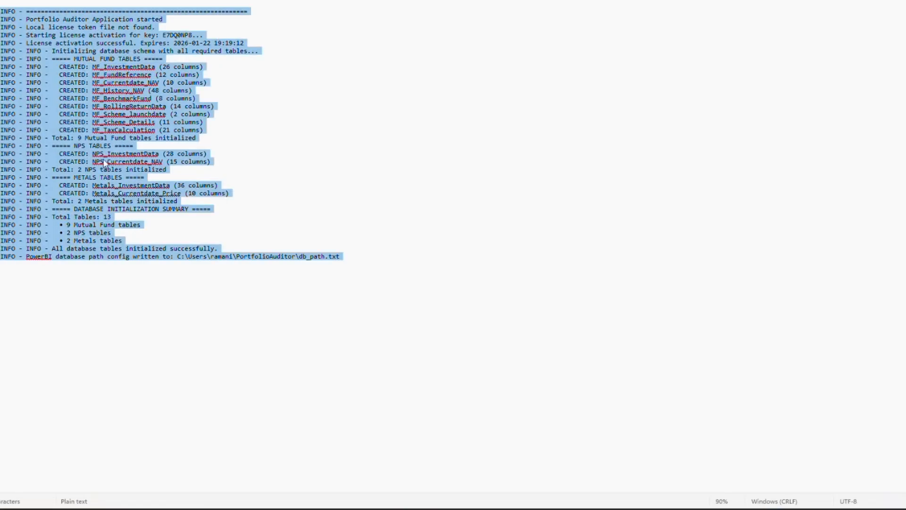
{"action": "key", "text": "alt+Tab"}
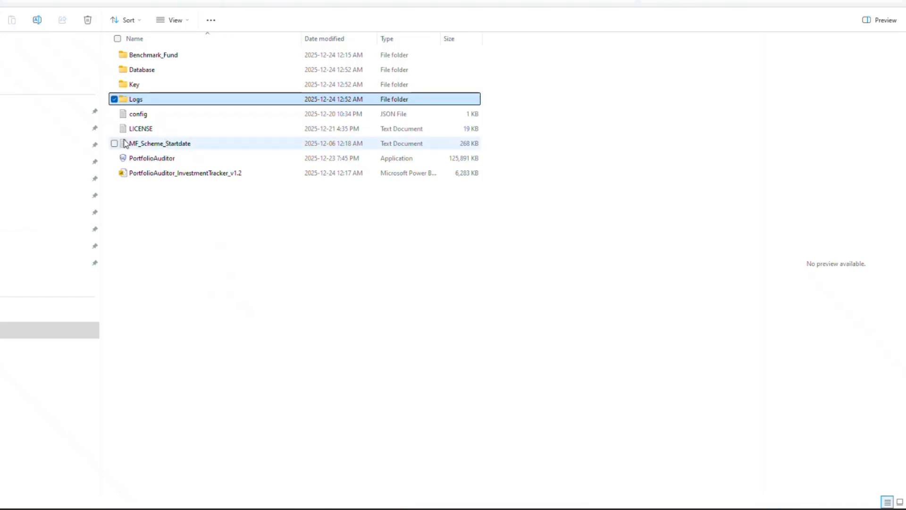
- Open the Database folder and select the all_data database file
{"action": "double_click", "coordinate": [151, 74]}
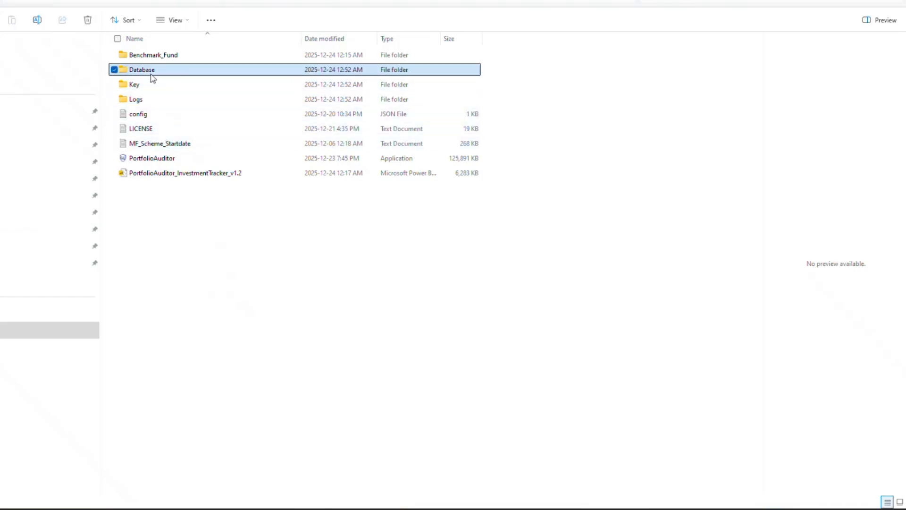
{"action": "left_click", "coordinate": [149, 60]}
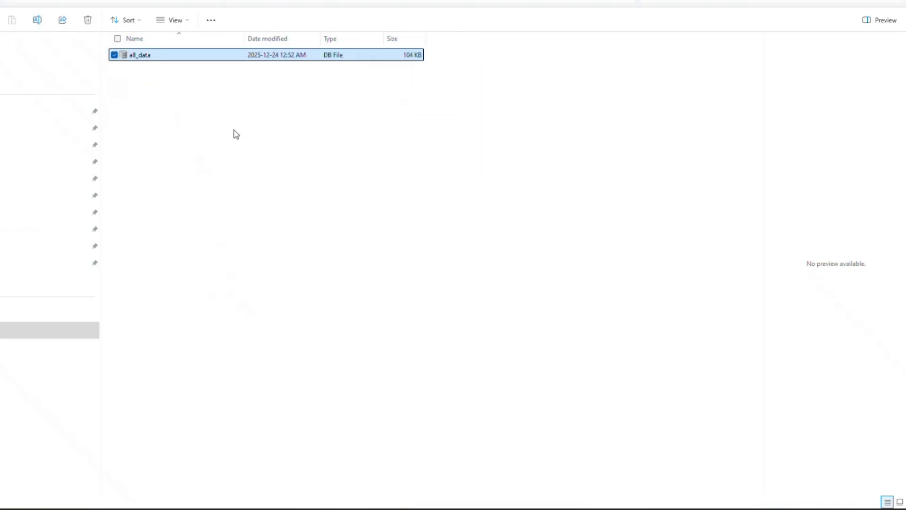
{"action": "key", "text": "alt+Tab"}
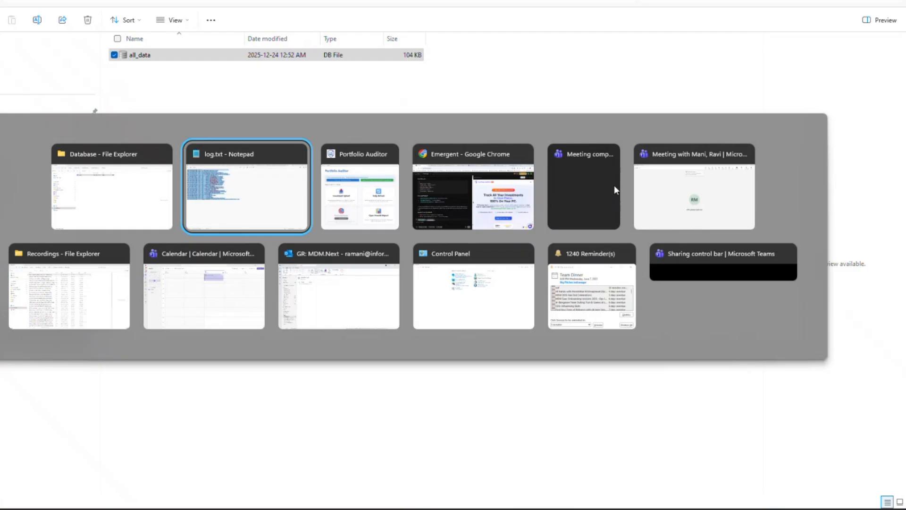
- Switch back to the Portfolio Auditor main window
{"action": "key", "text": "alt+Tab"}
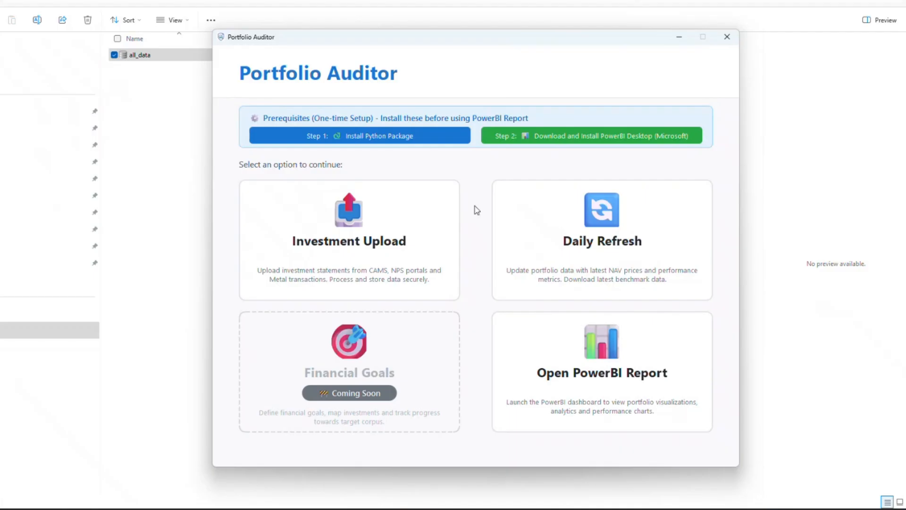
- Run Step 1 to install pandas 2.3.3 and matplotlib 3.9.4, then close the terminal
{"action": "left_click", "coordinate": [389, 142]}
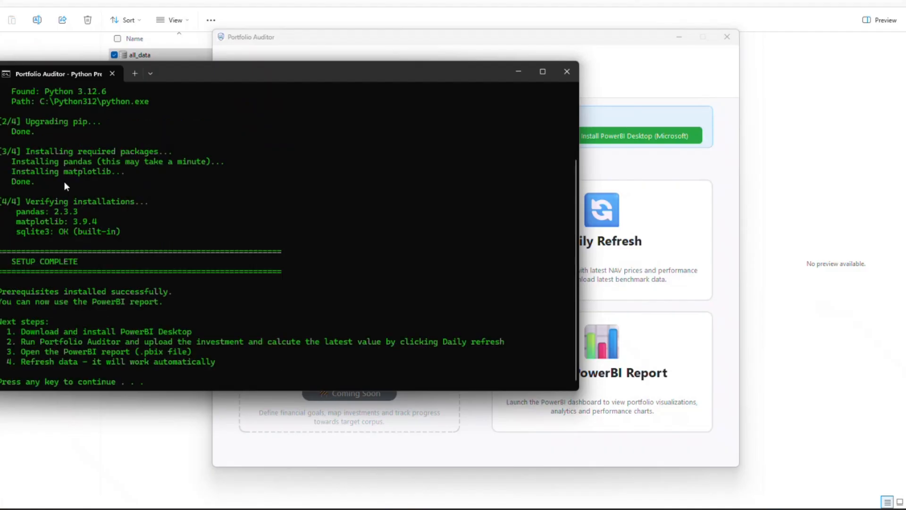
{"action": "scroll", "coordinate": [148, 210], "scroll_direction": "up", "scroll_amount": 3}
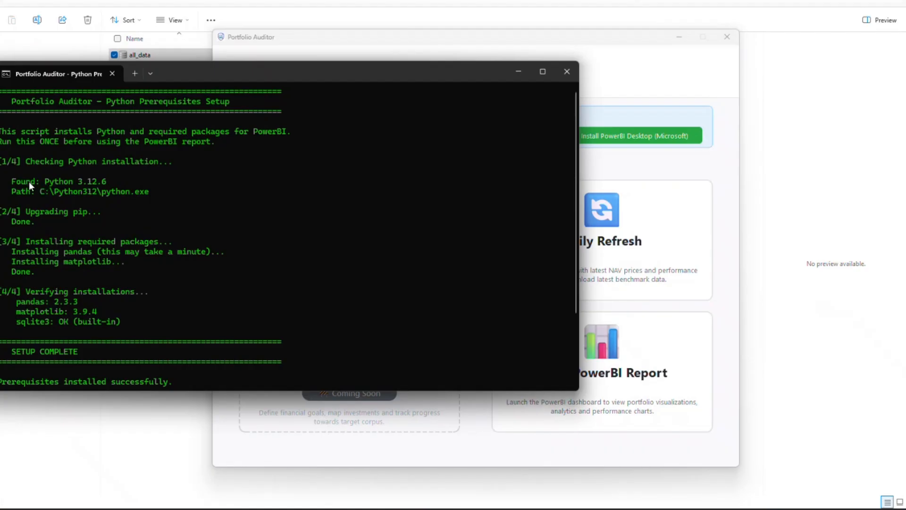
{"action": "scroll", "coordinate": [76, 223], "scroll_direction": "down", "scroll_amount": 1}
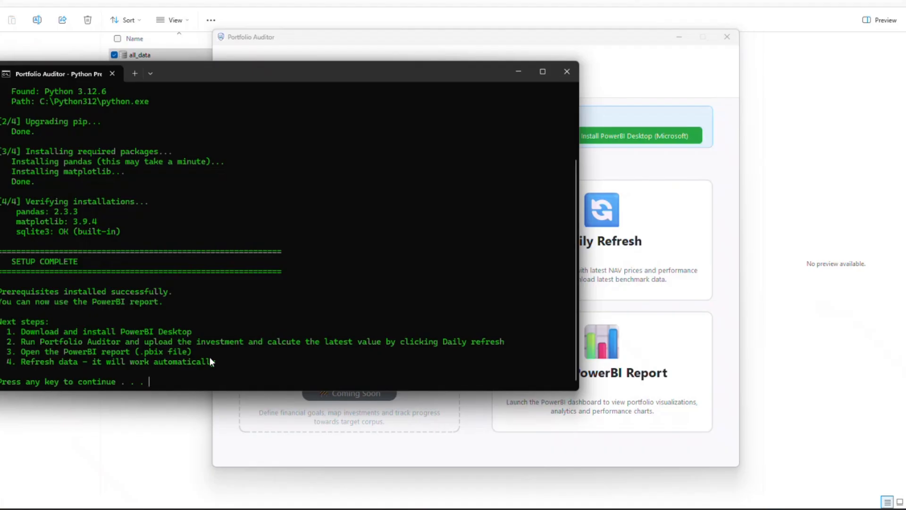
{"action": "left_click", "coordinate": [567, 71]}
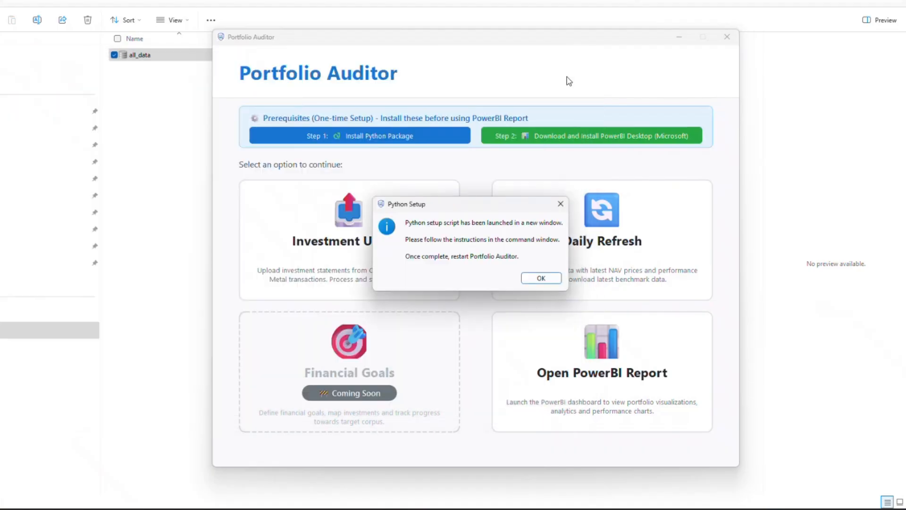
{"action": "left_click", "coordinate": [540, 279]}
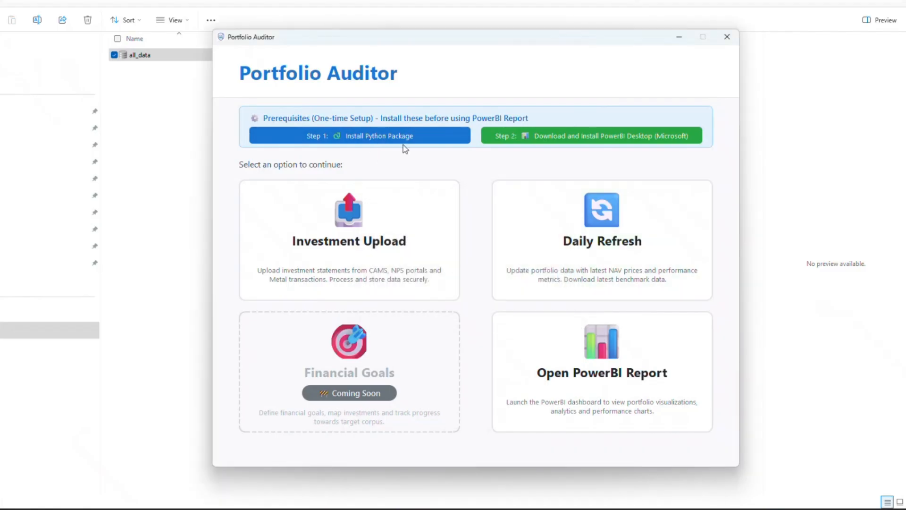
- Start downloading PBIDesktopSetup_x64.exe (831.3 MB) from the Power BI Desktop page and check its progress
{"action": "left_click", "coordinate": [615, 137]}
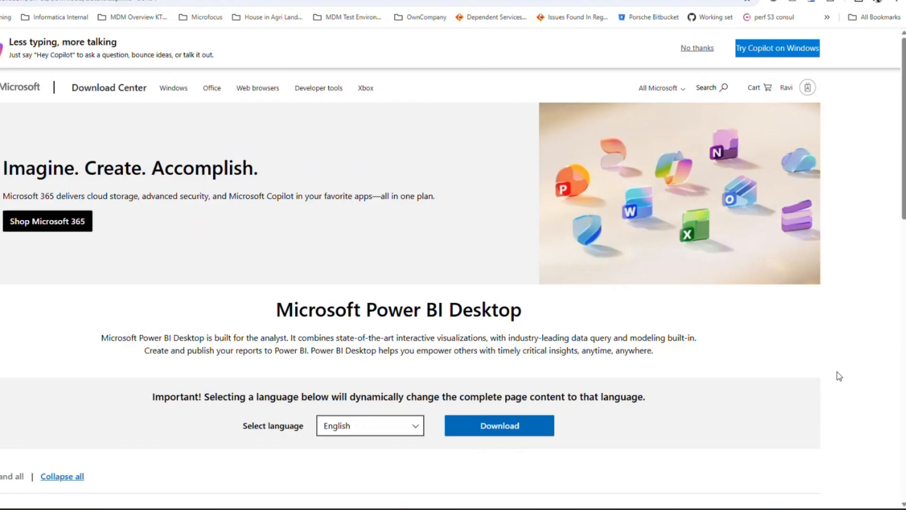
{"action": "scroll", "coordinate": [729, 345], "scroll_direction": "down", "scroll_amount": 4}
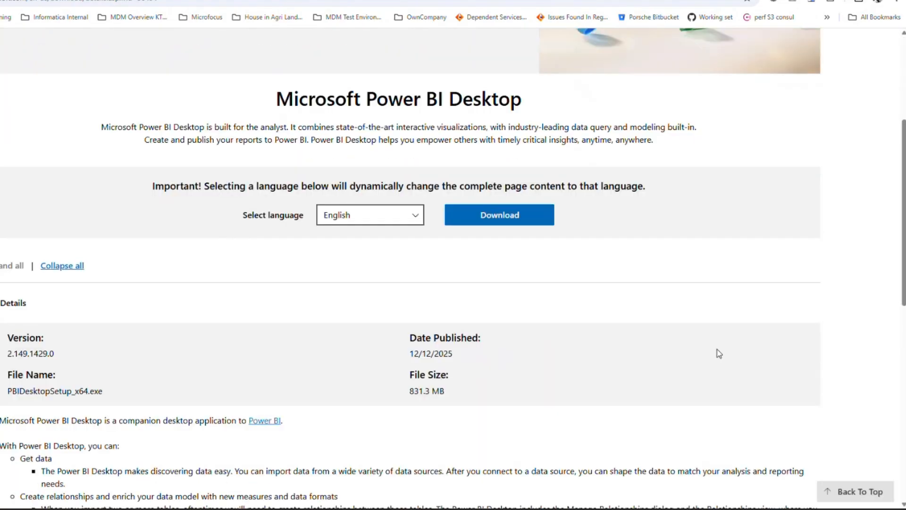
{"action": "left_click", "coordinate": [511, 221]}
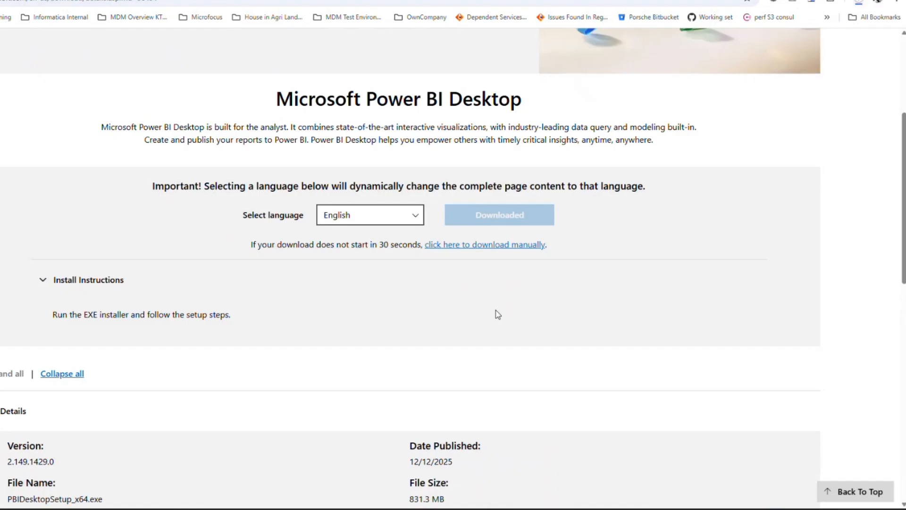
{"action": "scroll", "coordinate": [496, 313], "scroll_direction": "down", "scroll_amount": 2}
{"action": "left_click_drag", "start_coordinate": [408, 393], "coordinate": [469, 399]}
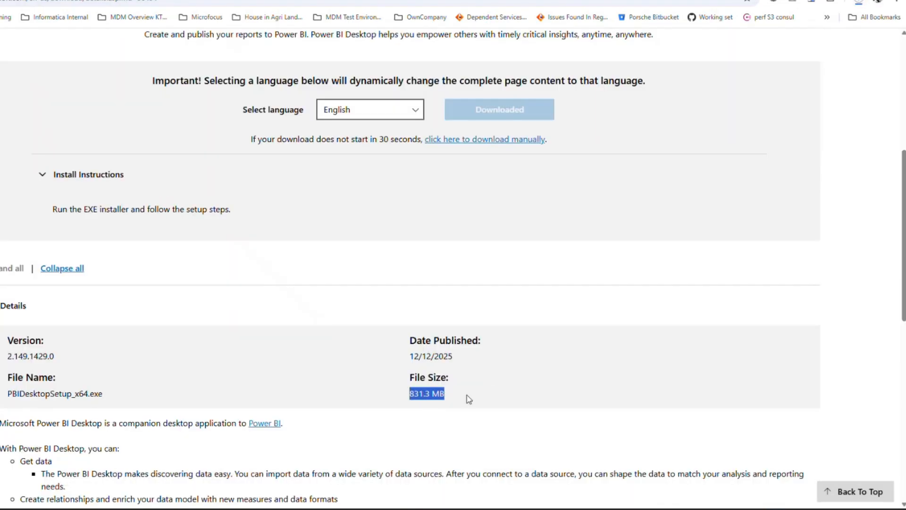
{"action": "left_click", "coordinate": [860, 3]}
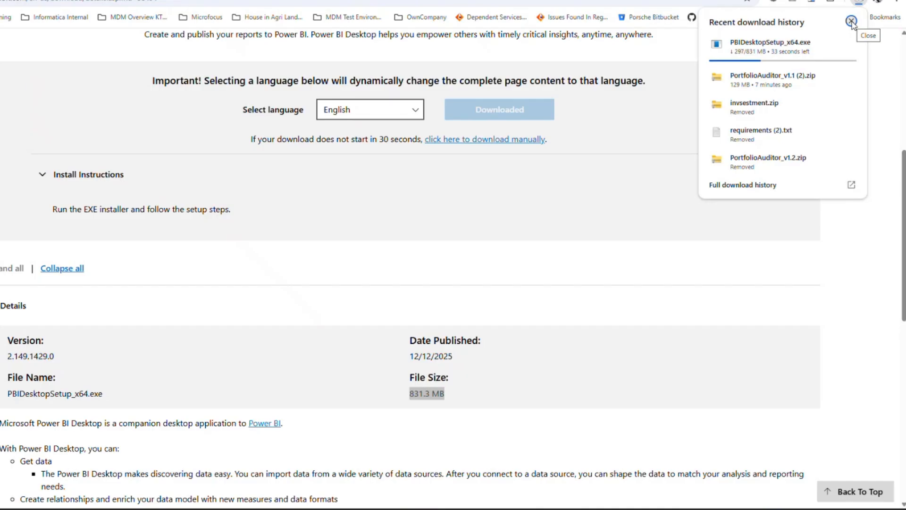
{"action": "left_click", "coordinate": [851, 22]}
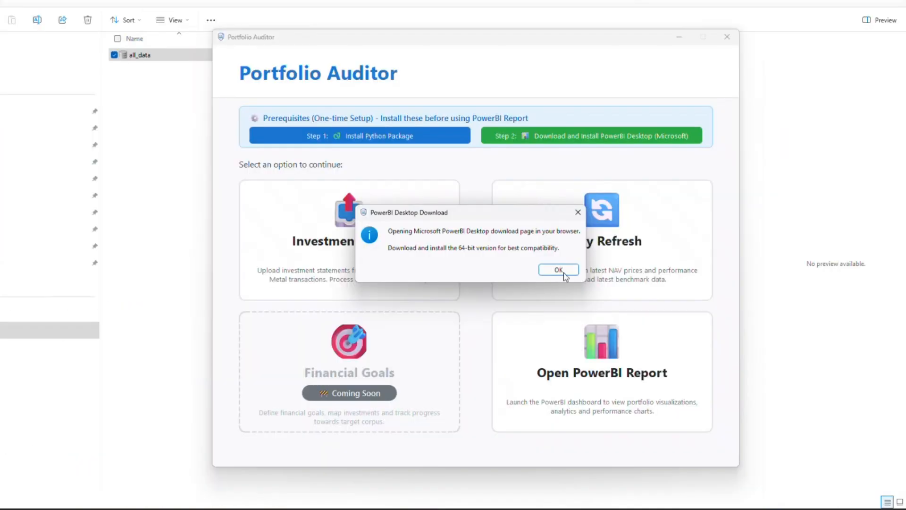
- Acknowledge the PowerBI Desktop download notice and return to Portfolio Auditor
{"action": "left_click", "coordinate": [563, 273]}
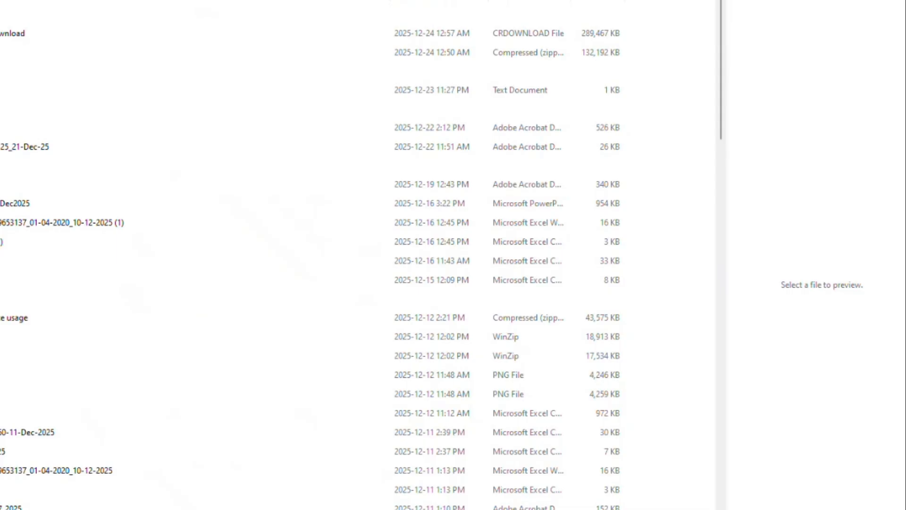
{"action": "key", "text": "alt+Tab"}
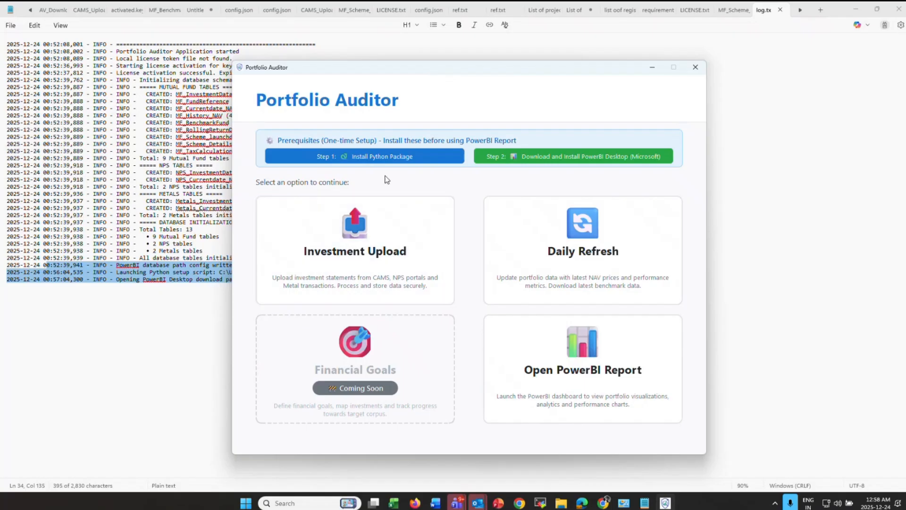
- Start a Mutual Funds CAMS import from Investment Upload and follow the CAMS website link
{"action": "left_click", "coordinate": [369, 254]}
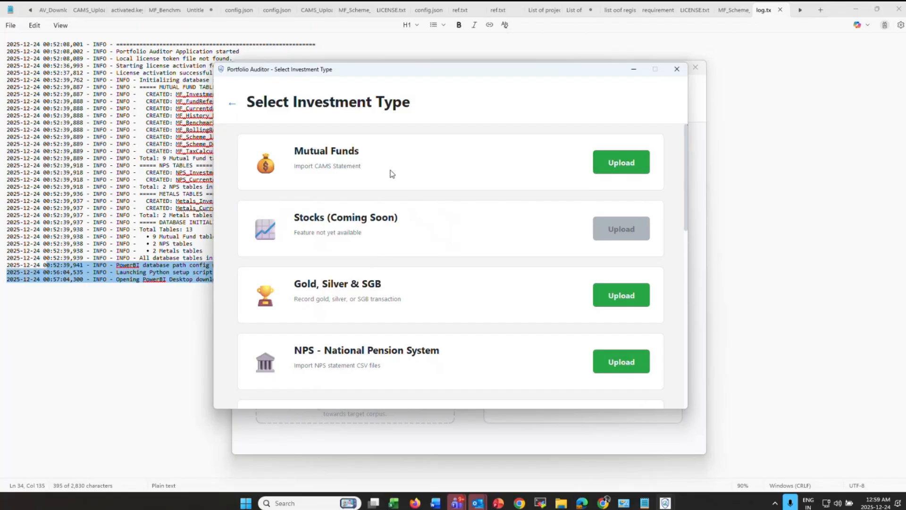
{"action": "left_click", "coordinate": [621, 163]}
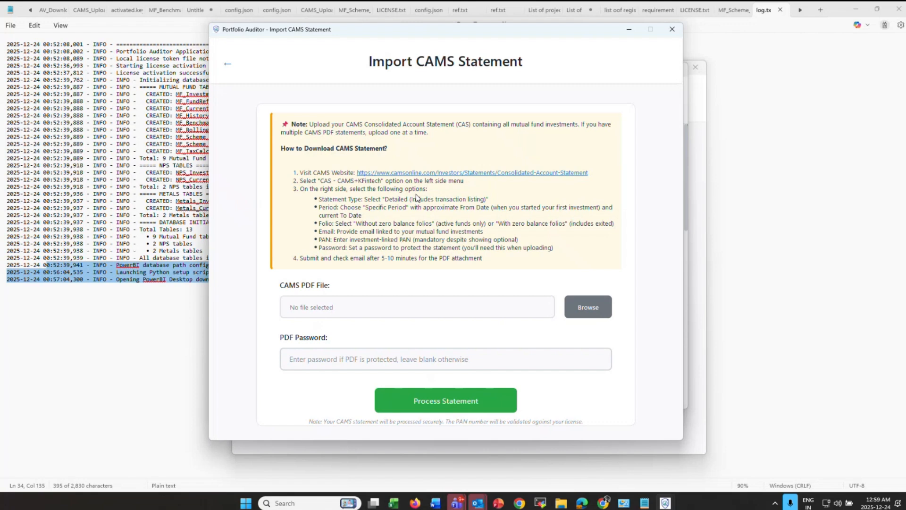
{"action": "left_click", "coordinate": [450, 175]}
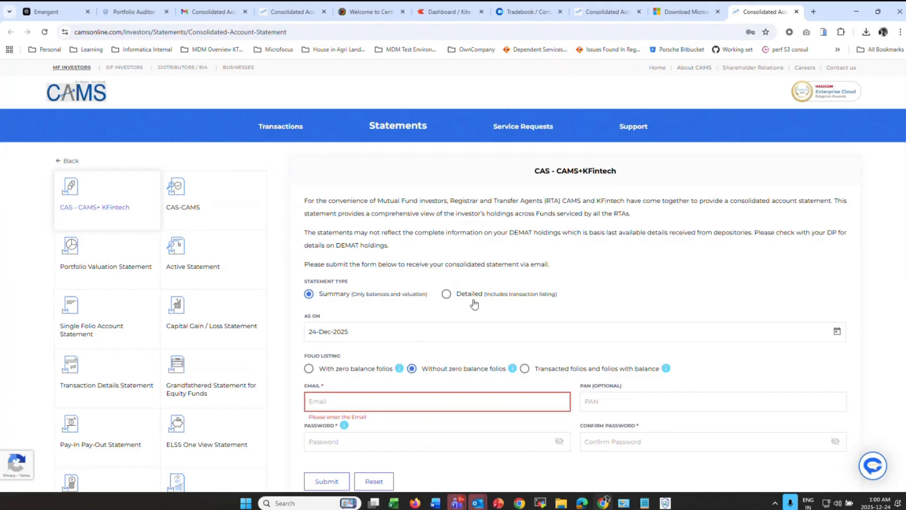
- Request a Detailed statement for a specific period, with From Date 08-Jan-2015
{"action": "left_click", "coordinate": [445, 294]}
{"action": "scroll", "coordinate": [456, 278], "scroll_direction": "down", "scroll_amount": 3}
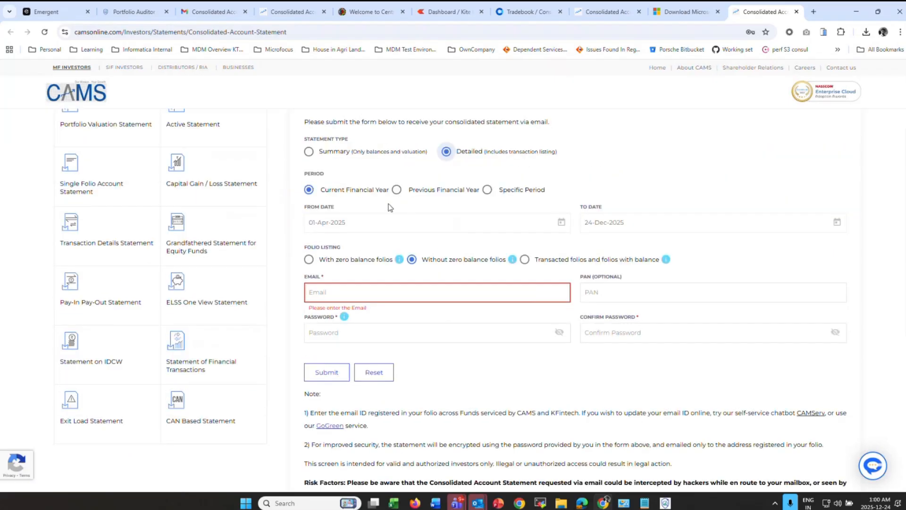
{"action": "left_click", "coordinate": [488, 191]}
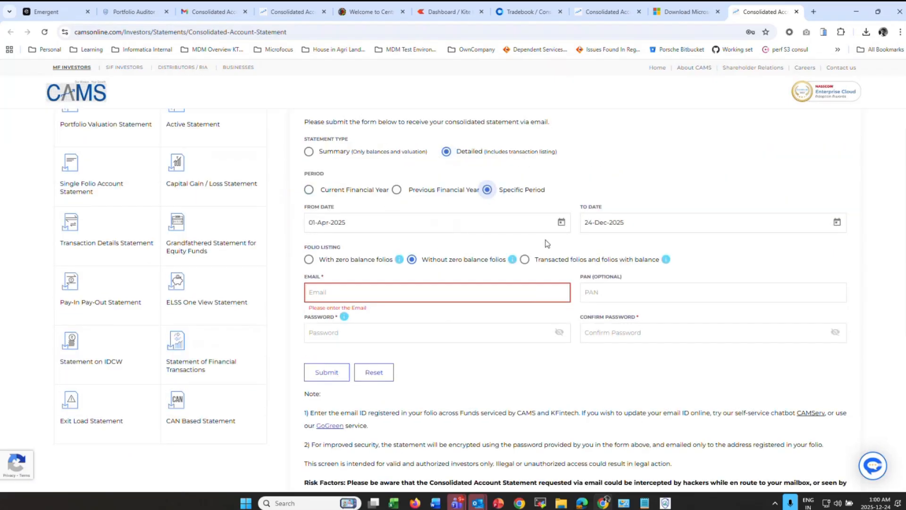
{"action": "left_click", "coordinate": [562, 223]}
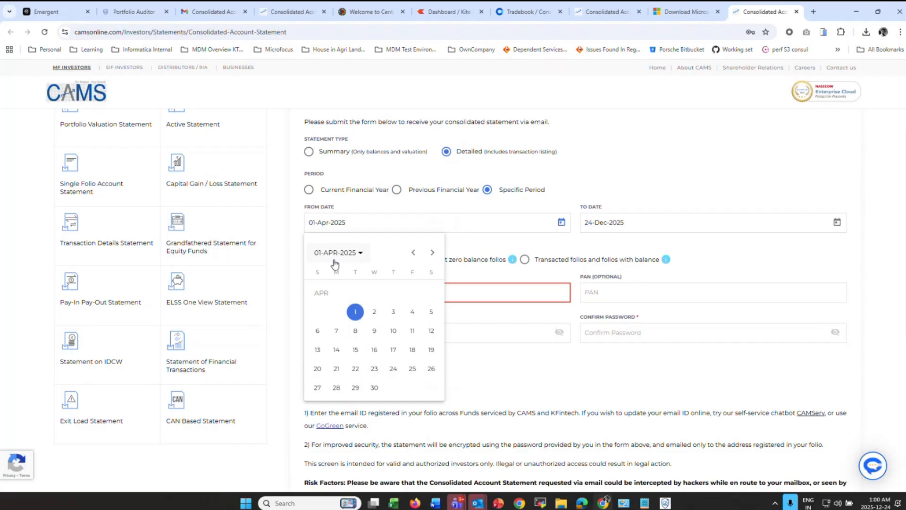
{"action": "left_click", "coordinate": [349, 254]}
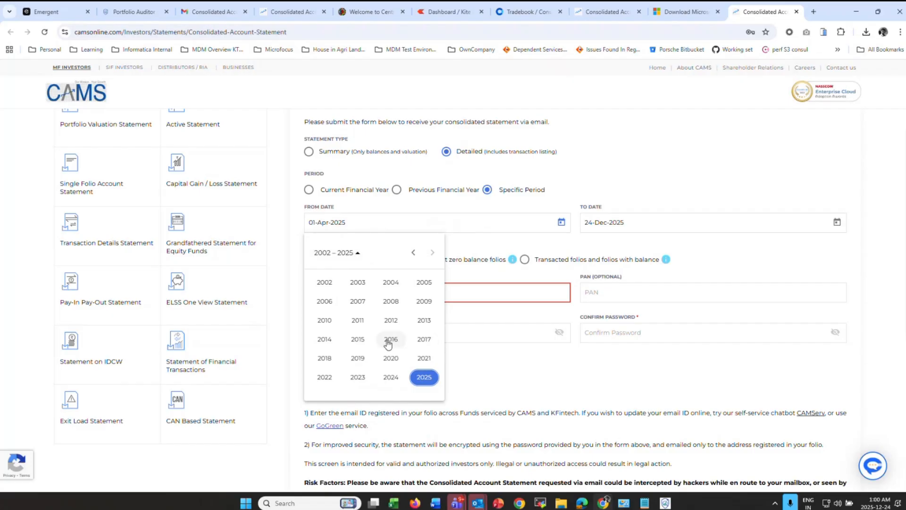
{"action": "left_click", "coordinate": [357, 340]}
{"action": "left_click", "coordinate": [325, 304]}
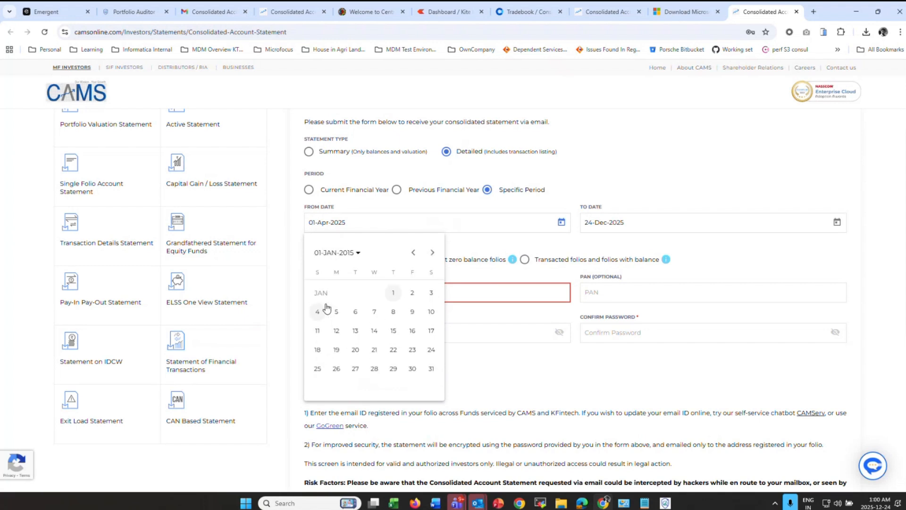
{"action": "left_click", "coordinate": [394, 312]}
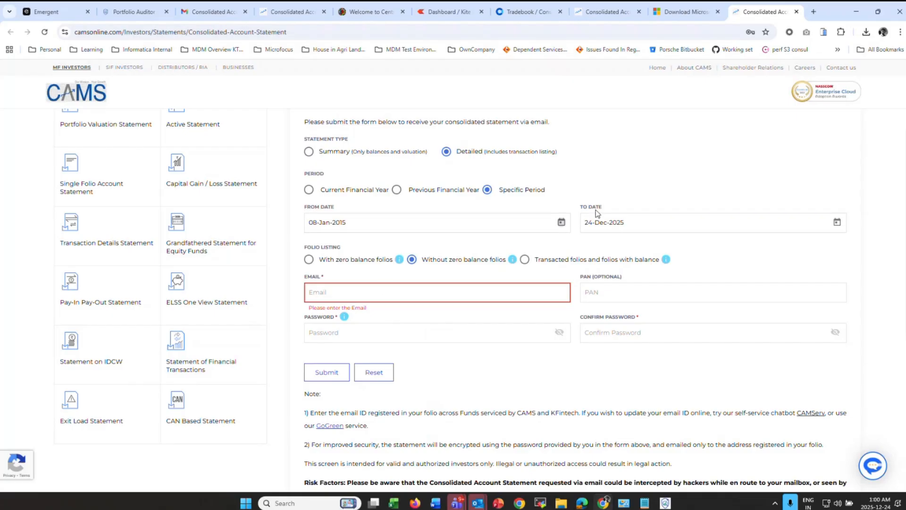
- Keep the To Date at 24-Dec-2025 and highlight the FOLIO LISTING heading
{"action": "left_click", "coordinate": [838, 225]}
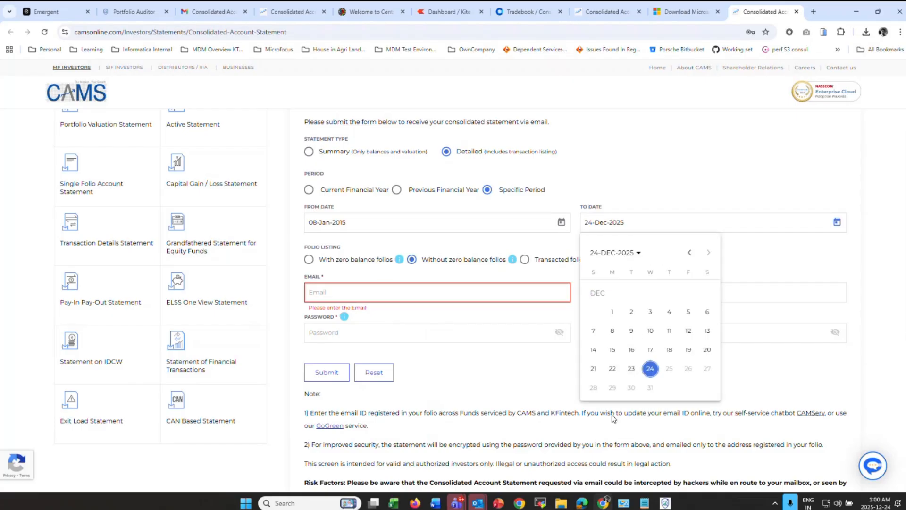
{"action": "left_click", "coordinate": [654, 374]}
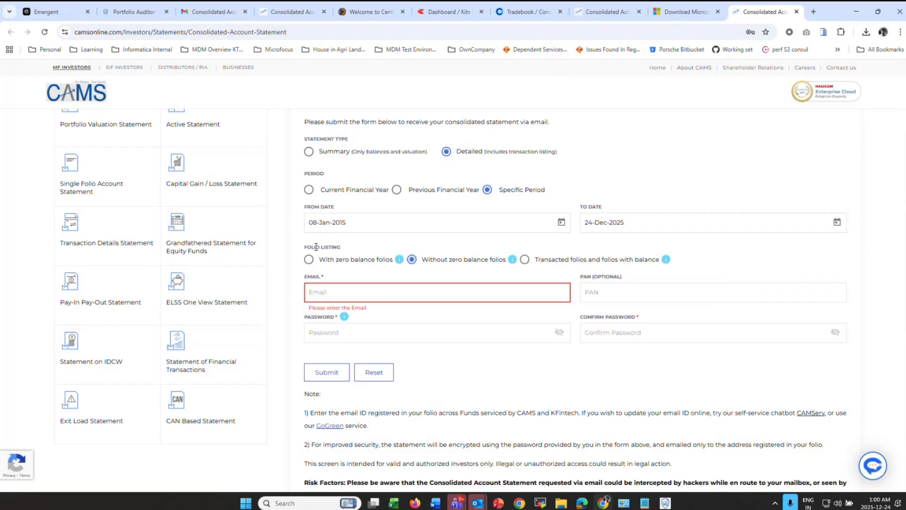
{"action": "left_click_drag", "start_coordinate": [304, 247], "coordinate": [355, 250]}
{"action": "left_click", "coordinate": [309, 260]}
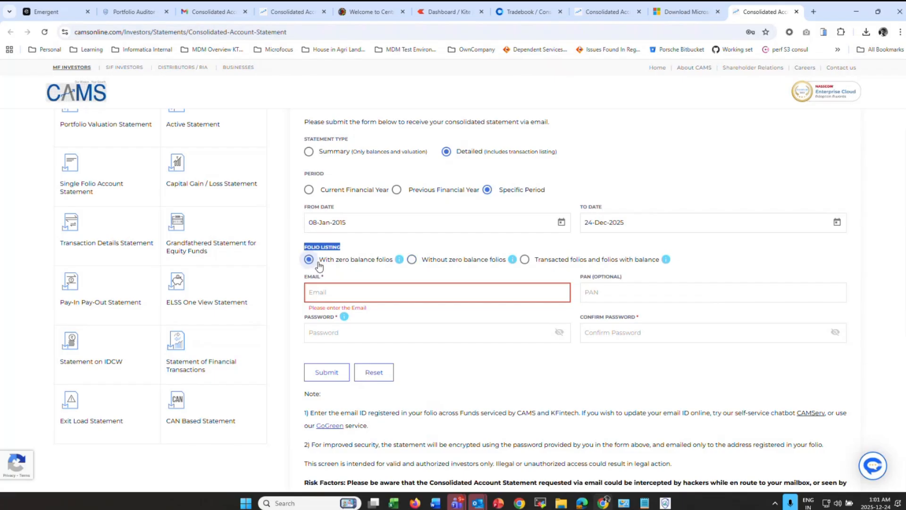
{"action": "left_click", "coordinate": [412, 260]}
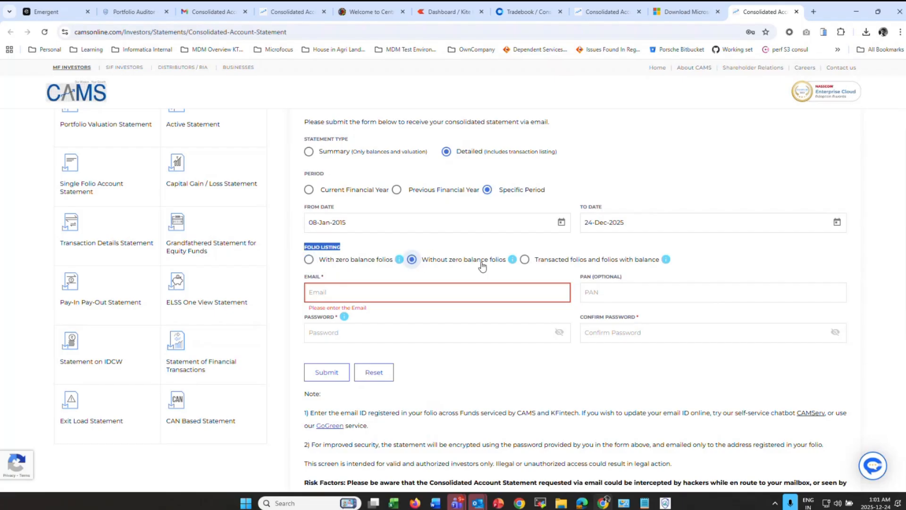
{"action": "left_click", "coordinate": [348, 291]}
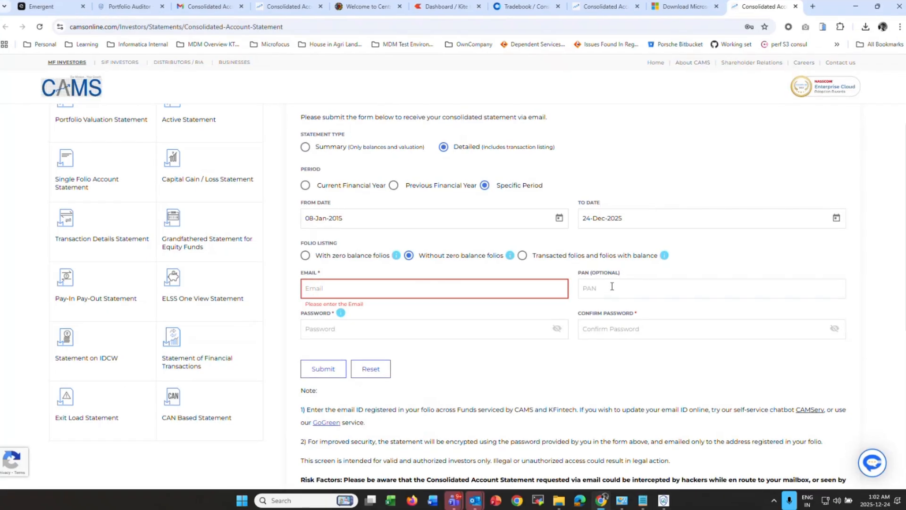
- Enter the statement protection password in the Password field
{"action": "left_click", "coordinate": [614, 291]}
{"action": "left_click", "coordinate": [336, 333]}
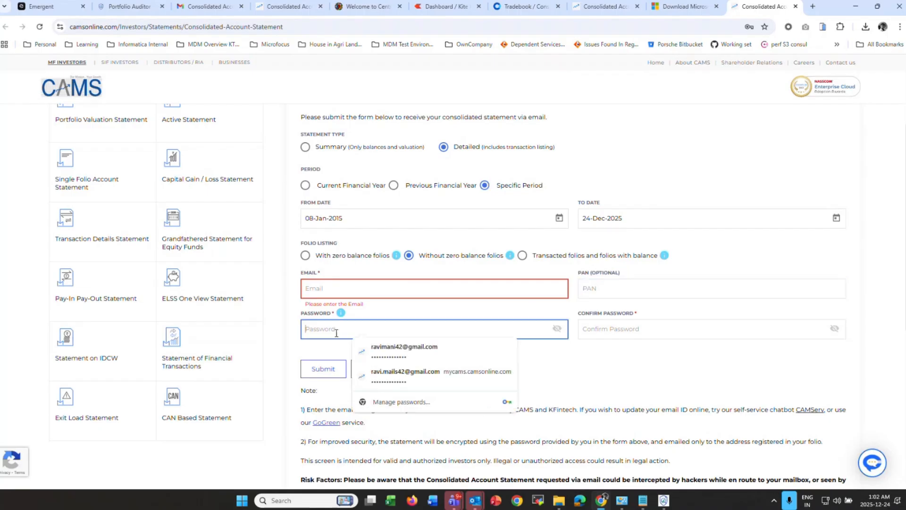
{"action": "type", "text": "•••••"}
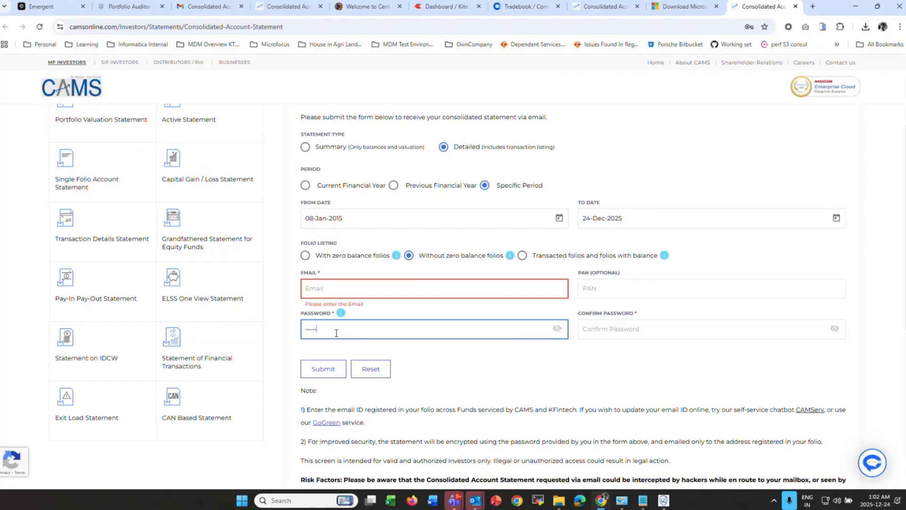
{"action": "type", "text": "••"}
{"action": "left_click", "coordinate": [628, 325]}
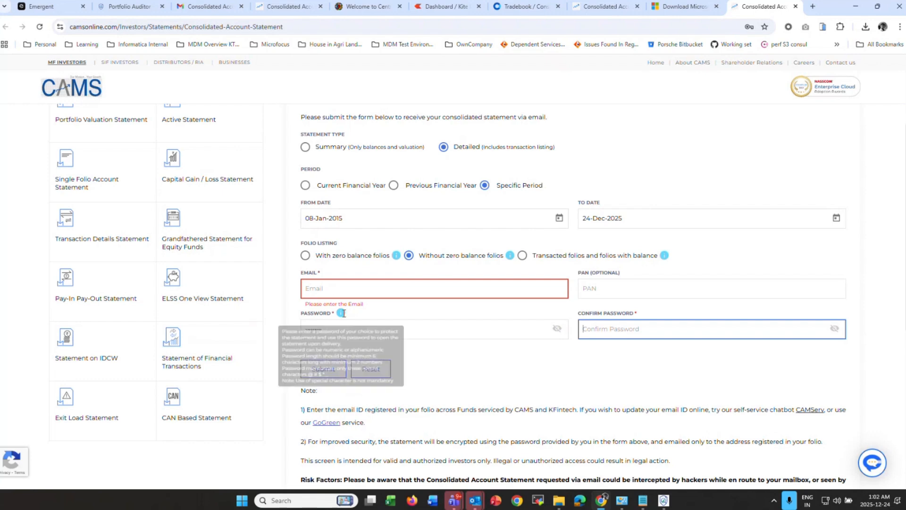
{"action": "left_click_drag", "start_coordinate": [347, 329], "coordinate": [282, 330]}
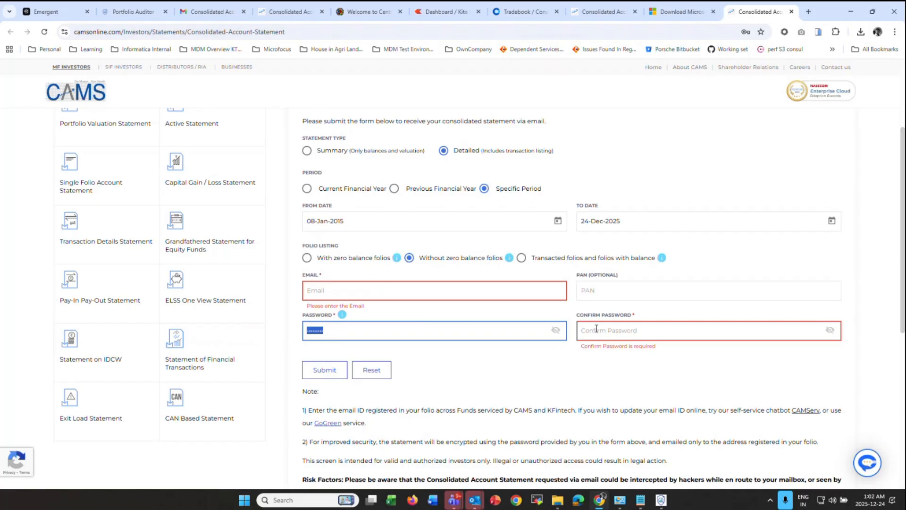
{"action": "mouse_move", "coordinate": [661, 499]}
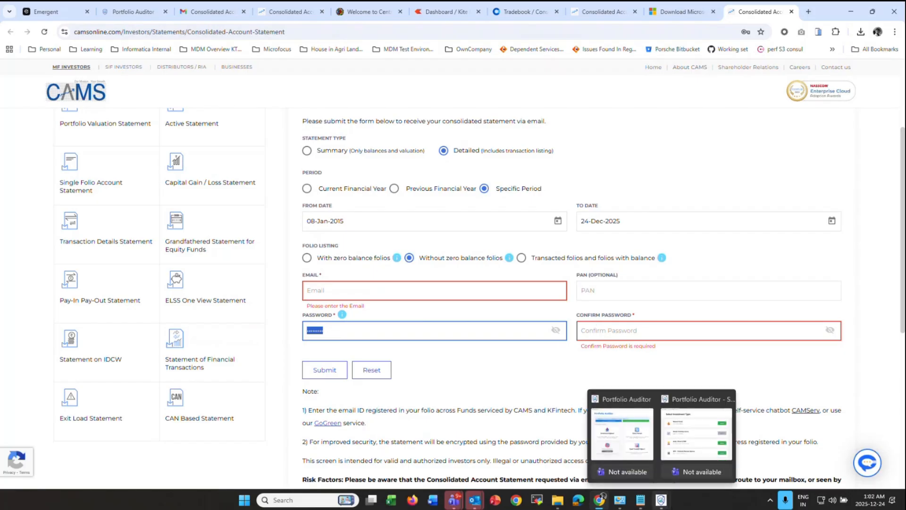
{"action": "left_click", "coordinate": [530, 358]}
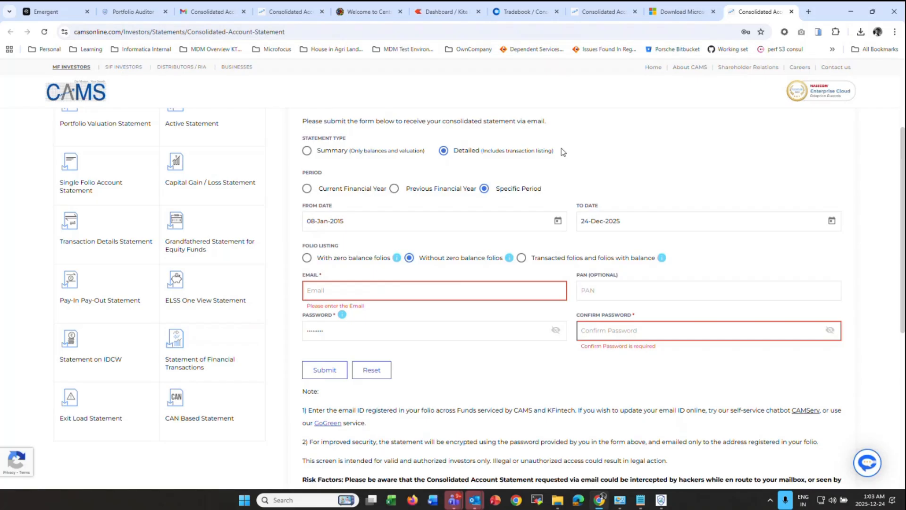
- Move into the Email field and then the PAN field, leaving both empty
{"action": "left_click", "coordinate": [349, 289]}
{"action": "mouse_move", "coordinate": [661, 502]}
{"action": "left_click", "coordinate": [606, 291]}
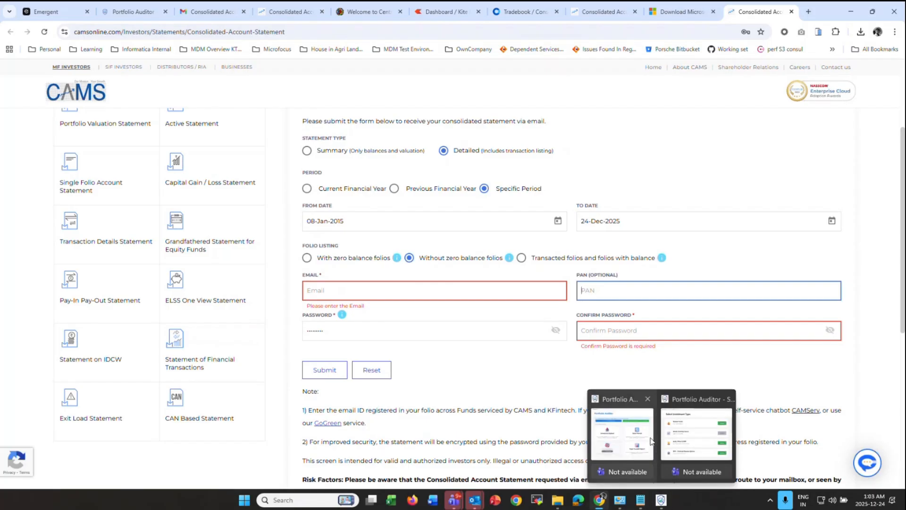
- Pick the first PDF from Investments > CAMS statment as the import file and begin entering its password
{"action": "left_click", "coordinate": [621, 428]}
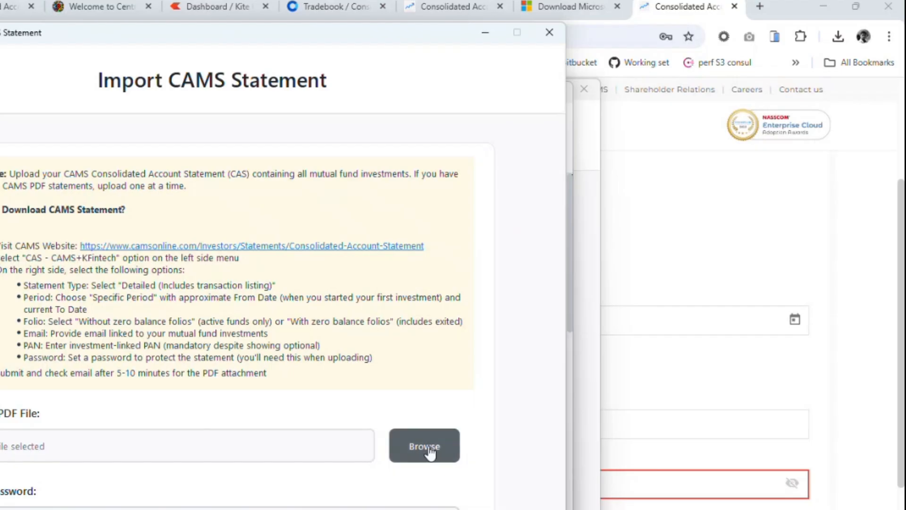
{"action": "left_click", "coordinate": [587, 304]}
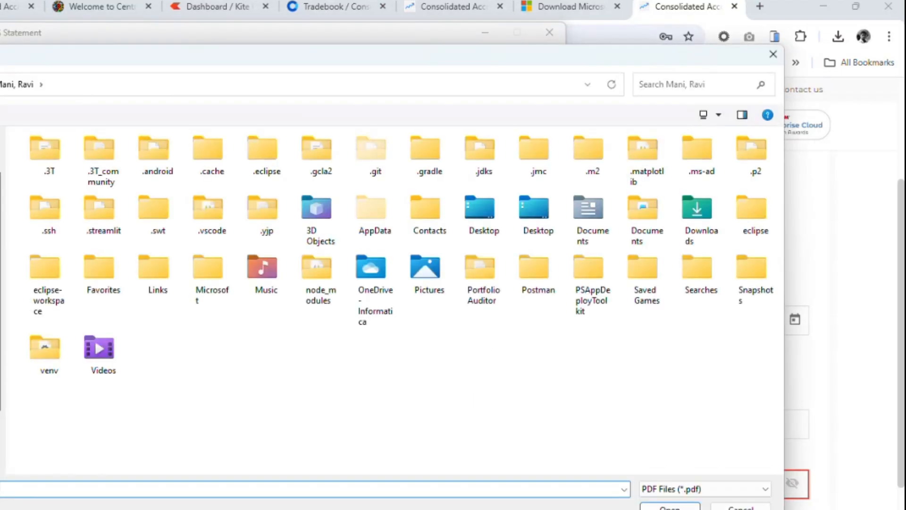
{"action": "left_click", "coordinate": [1, 265]}
{"action": "left_click", "coordinate": [1, 283]}
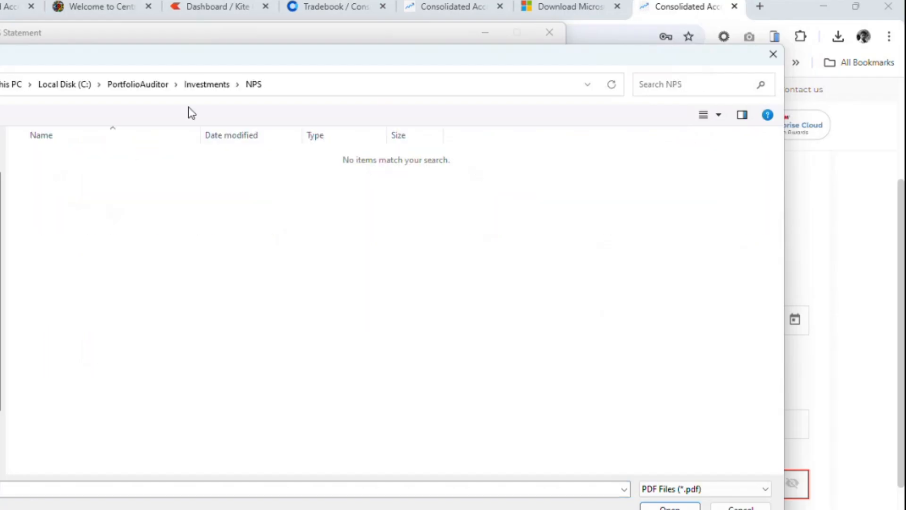
{"action": "left_click", "coordinate": [194, 89]}
{"action": "double_click", "coordinate": [69, 158]}
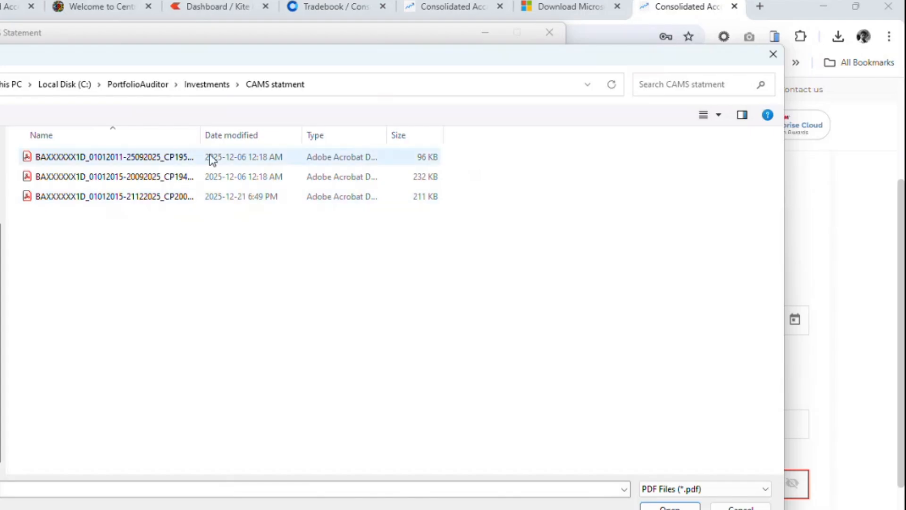
{"action": "left_click_drag", "start_coordinate": [202, 135], "coordinate": [380, 135]}
{"action": "left_click", "coordinate": [328, 156]}
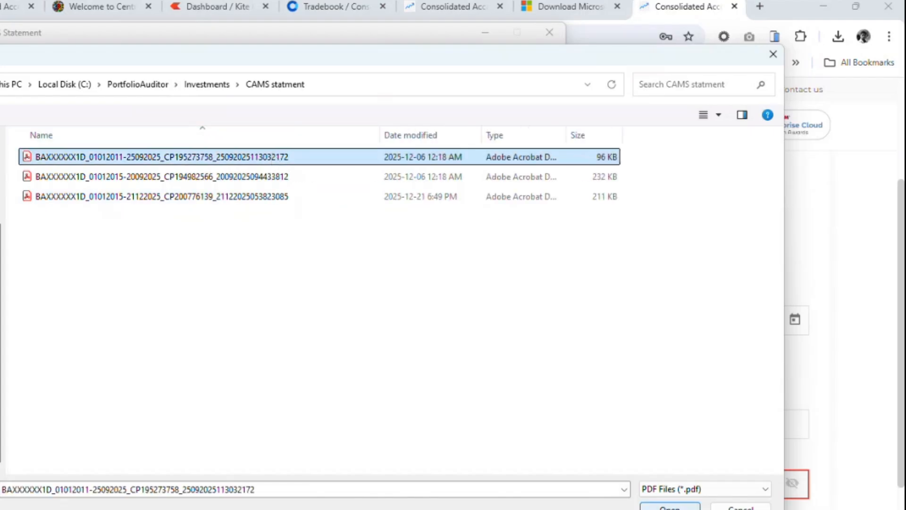
{"action": "left_click", "coordinate": [670, 506]}
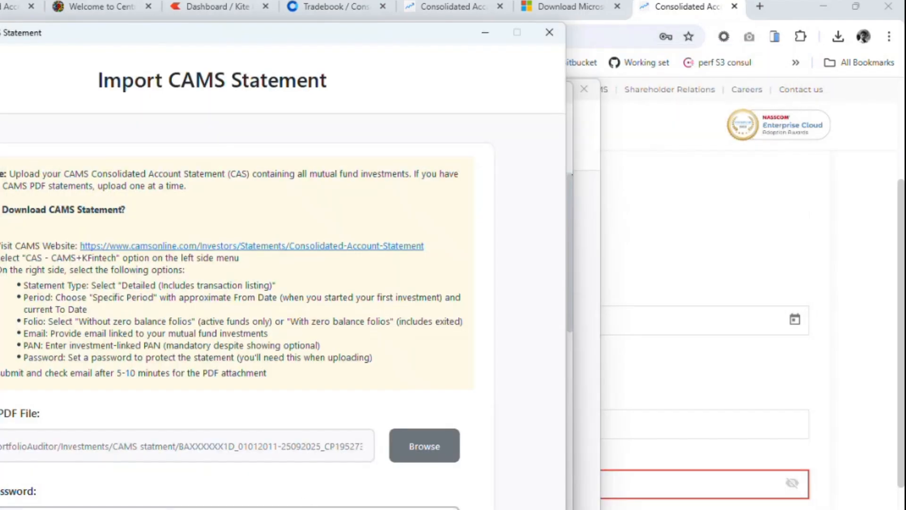
{"action": "left_click", "coordinate": [302, 508]}
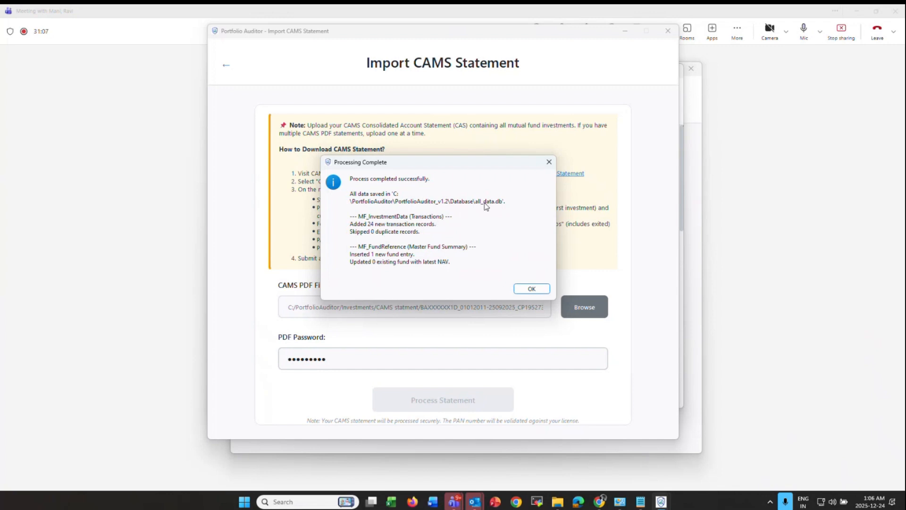
- Process the second CAMS PDF with its password (747 transactions, 11 funds), then browse for the next file
{"action": "left_click", "coordinate": [539, 289]}
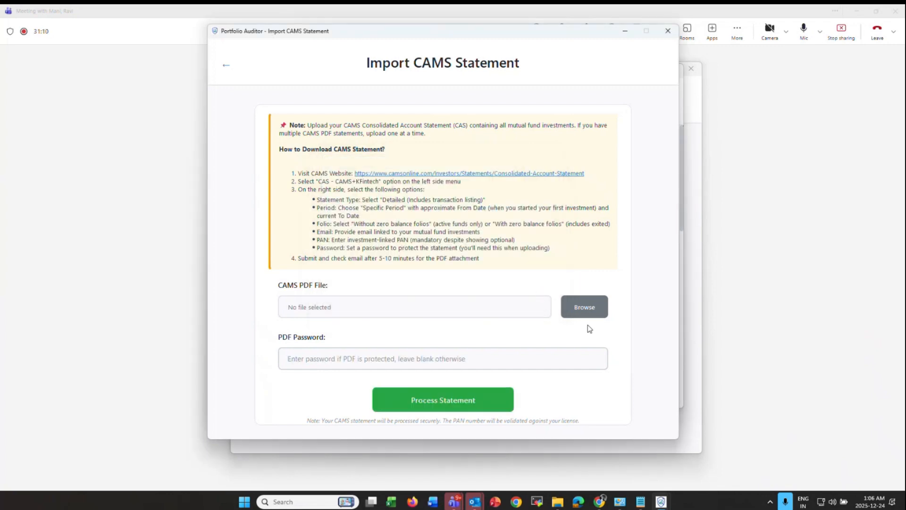
{"action": "left_click", "coordinate": [594, 307]}
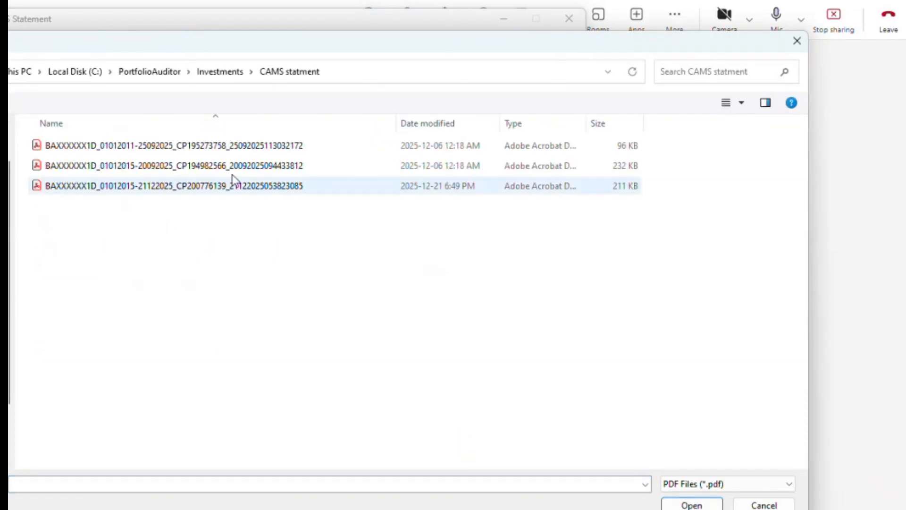
{"action": "left_click", "coordinate": [557, 171]}
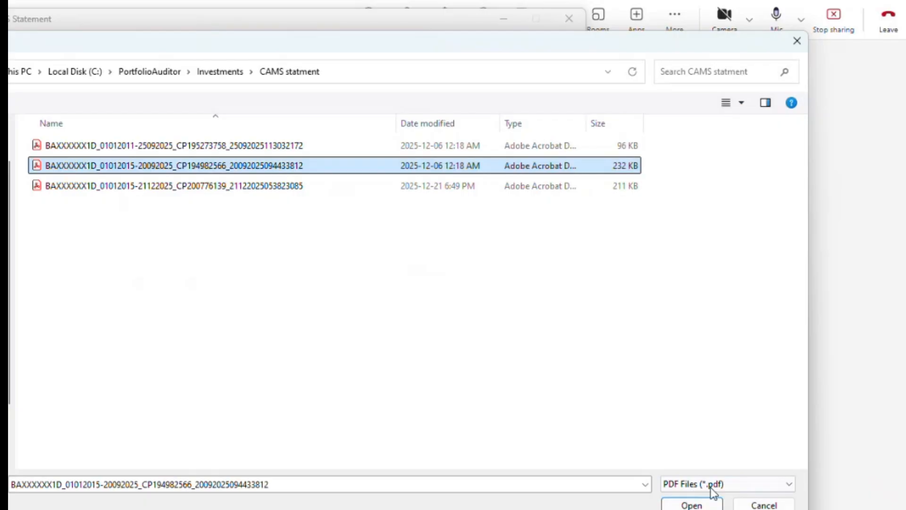
{"action": "left_click", "coordinate": [691, 505]}
{"action": "left_click", "coordinate": [420, 357]}
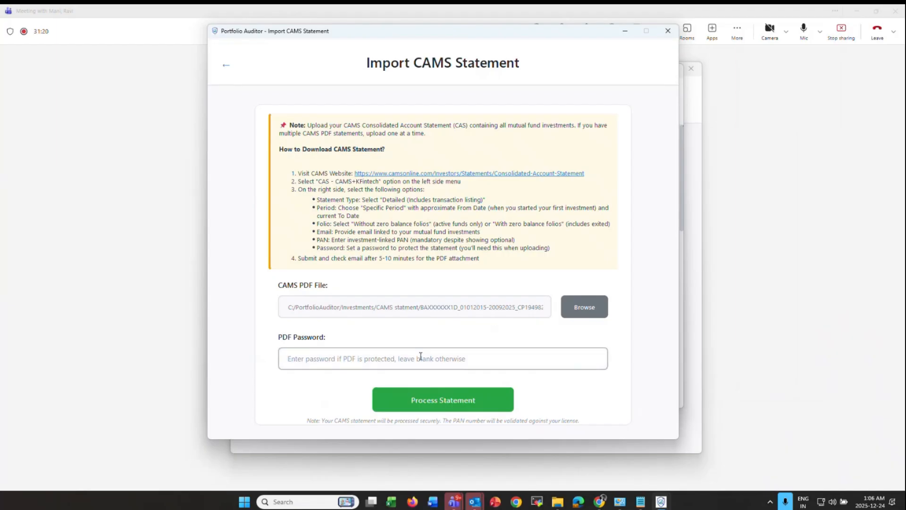
{"action": "type", "text": "**********"}
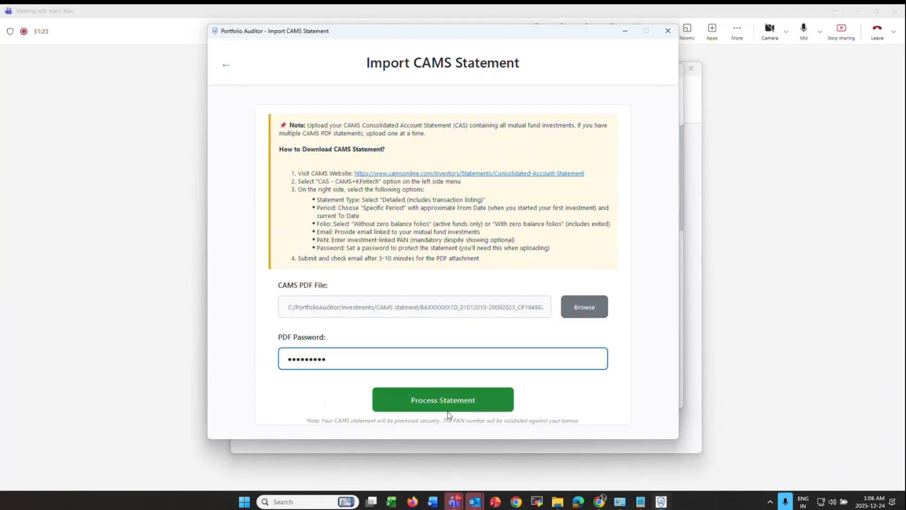
{"action": "left_click", "coordinate": [448, 402]}
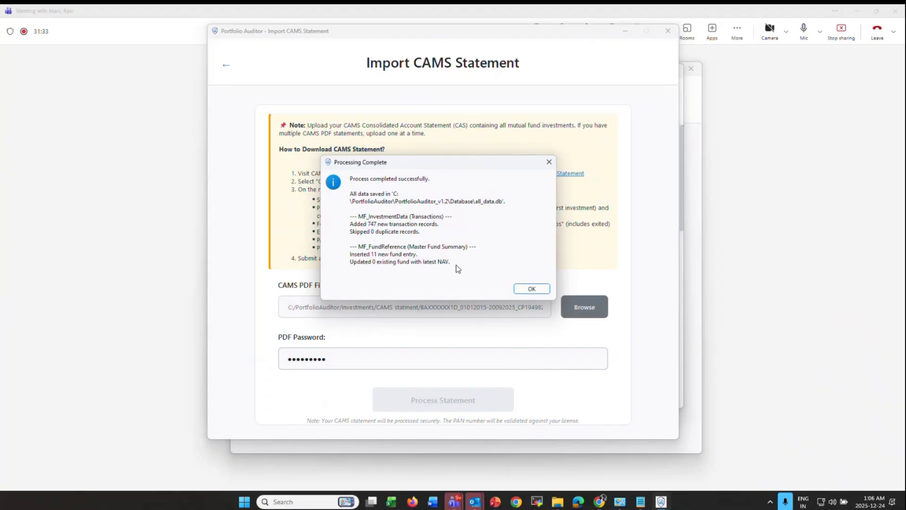
{"action": "left_click", "coordinate": [531, 289]}
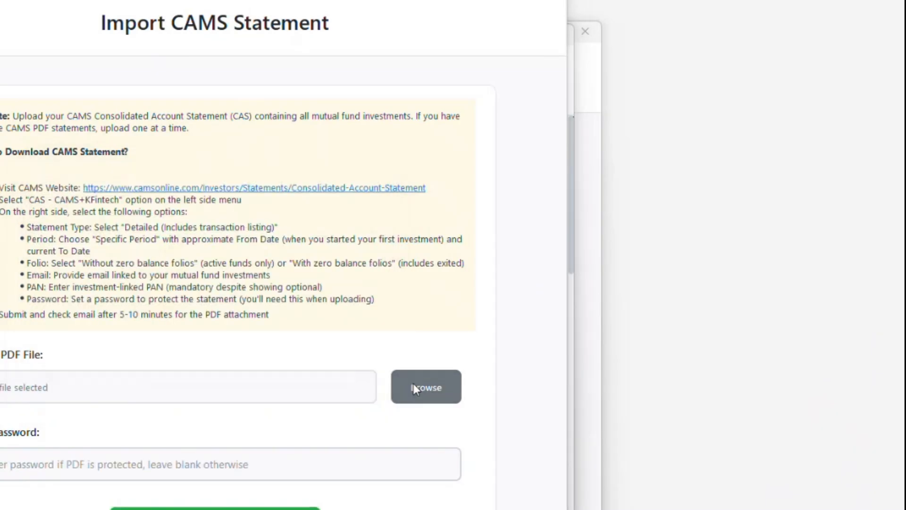
{"action": "left_click", "coordinate": [416, 388]}
{"action": "left_click", "coordinate": [1, 290]}
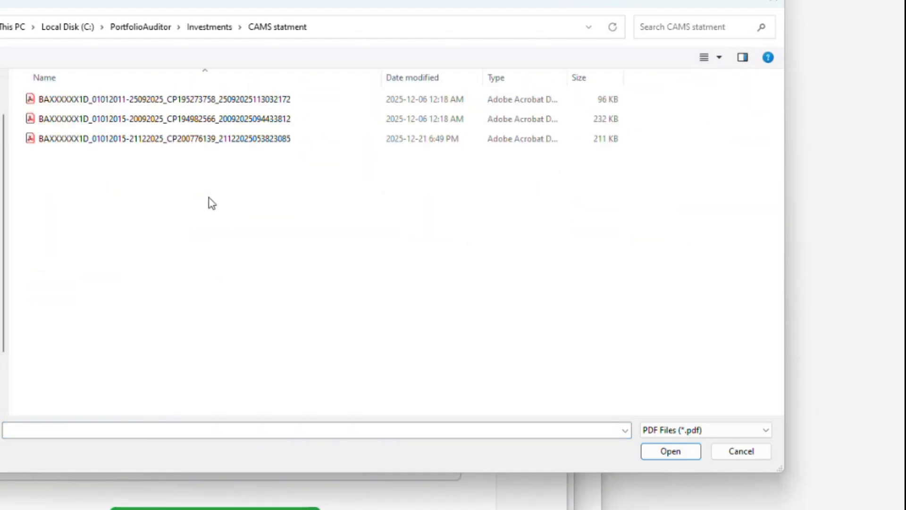
- Process the third CAMS statement PDF with its password, adding 45 transactions, then close the import window
{"action": "left_click", "coordinate": [200, 138]}
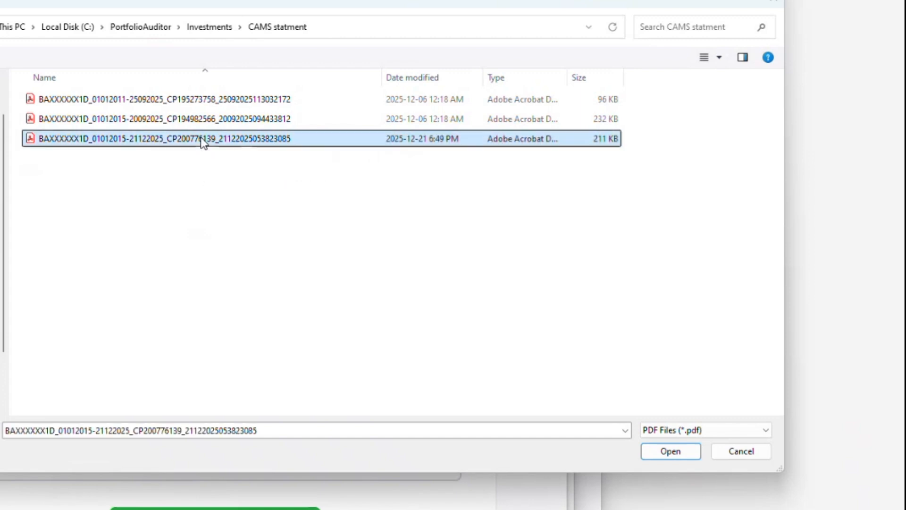
{"action": "left_click", "coordinate": [680, 451]}
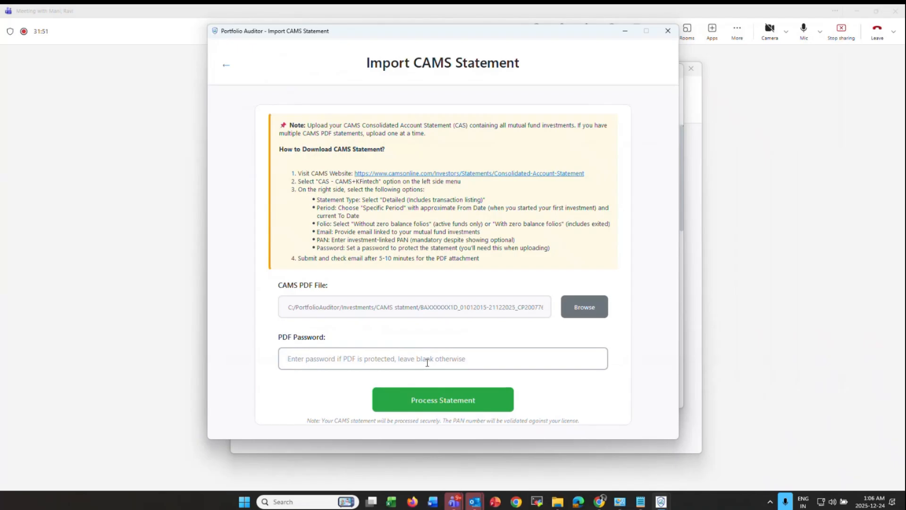
{"action": "left_click", "coordinate": [427, 362]}
{"action": "type", "text": "••••••••••"}
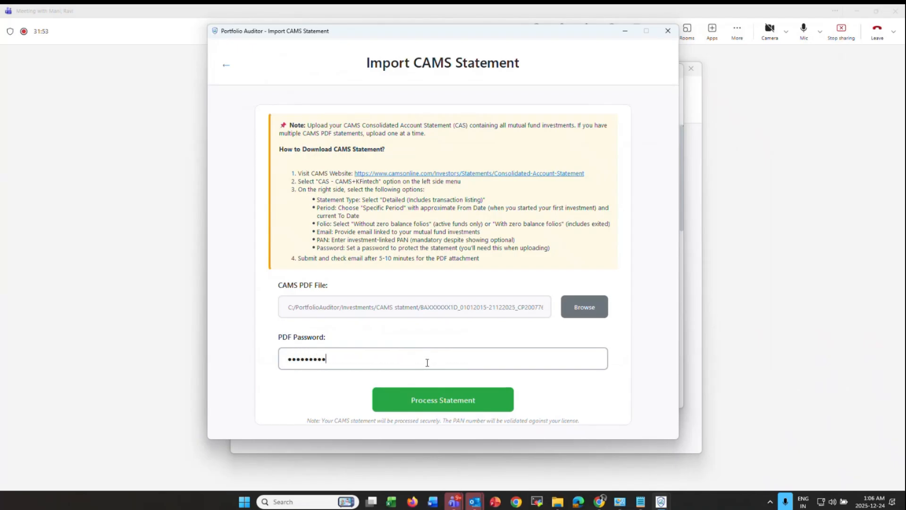
{"action": "left_click", "coordinate": [437, 405]}
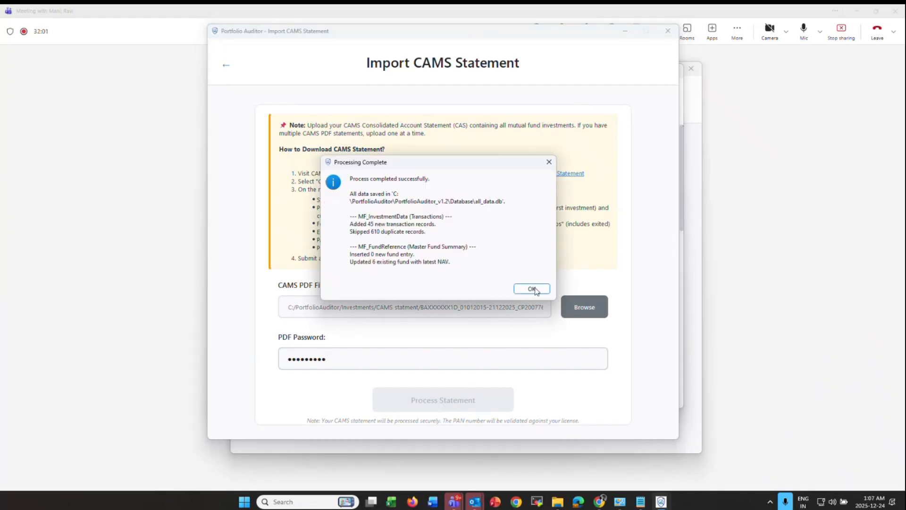
{"action": "left_click", "coordinate": [532, 288]}
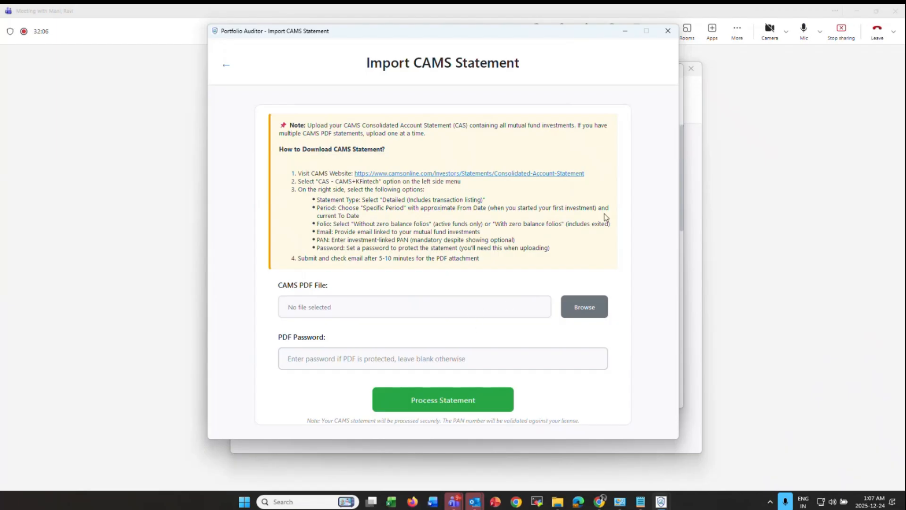
{"action": "left_click", "coordinate": [667, 32]}
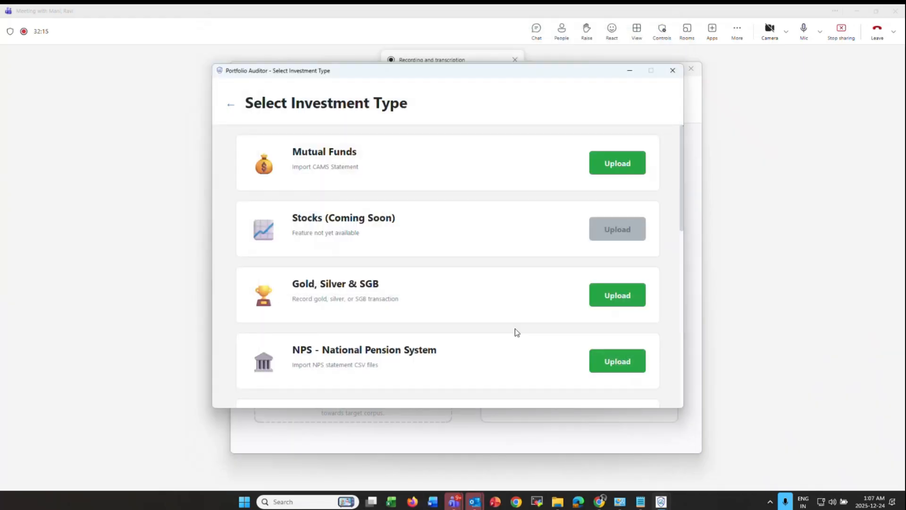
- Alt+Tab to Chrome and select the last Consolidated Account Statement tab
{"action": "key", "text": "alt+Tab"}
{"action": "key", "text": "alt+Tab"}
{"action": "key", "text": "alt+Tab"}
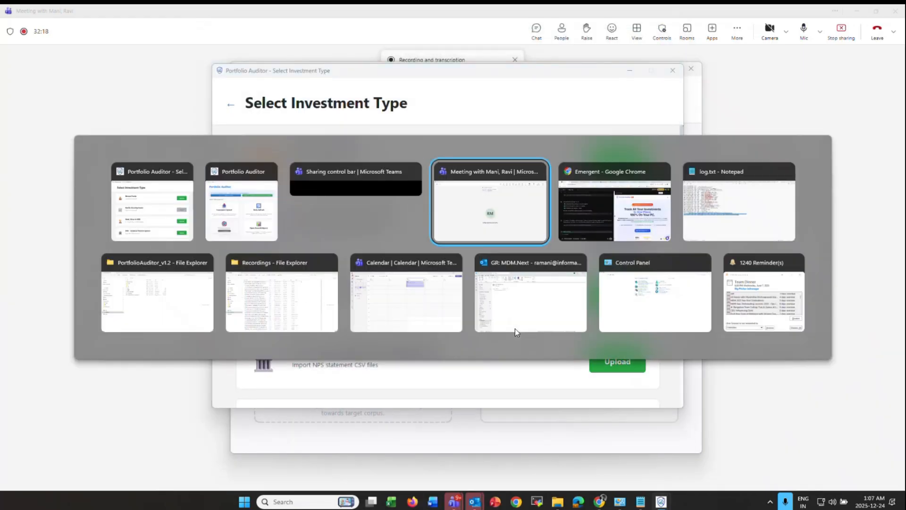
{"action": "key", "text": "alt+Tab"}
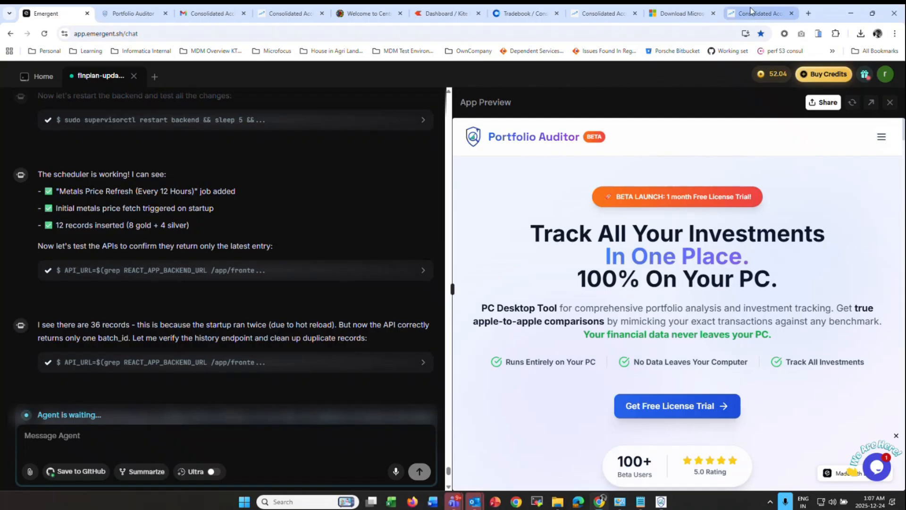
{"action": "left_click", "coordinate": [751, 11]}
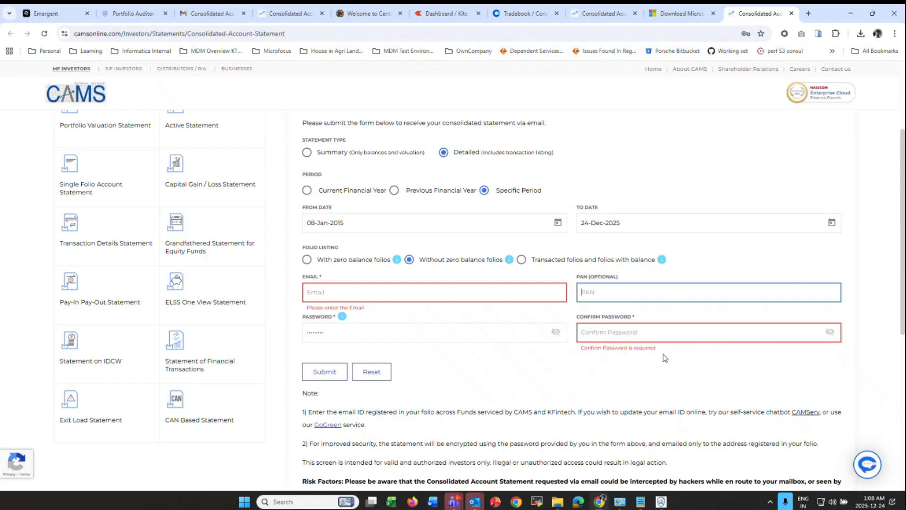
- Alt+Tab back to the Portfolio Auditor - Select Investment Type window
{"action": "key", "text": "alt"}
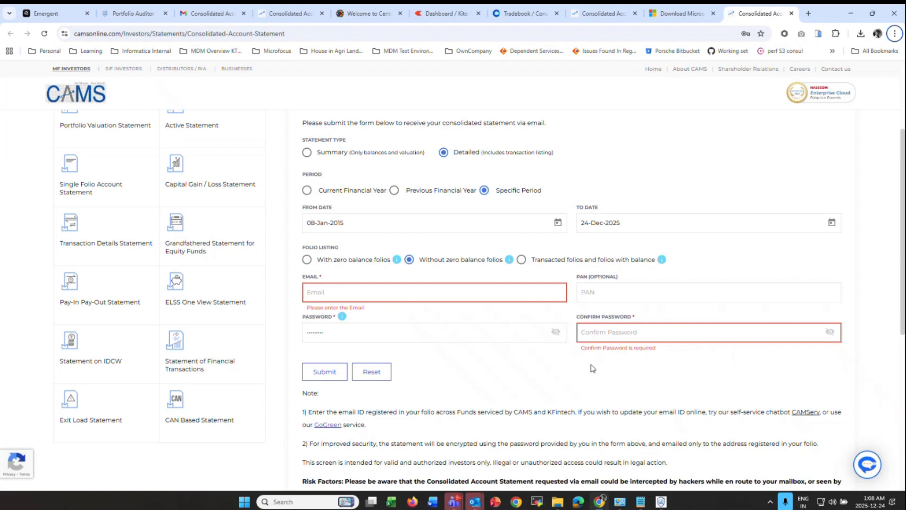
{"action": "key", "text": "alt+Tab"}
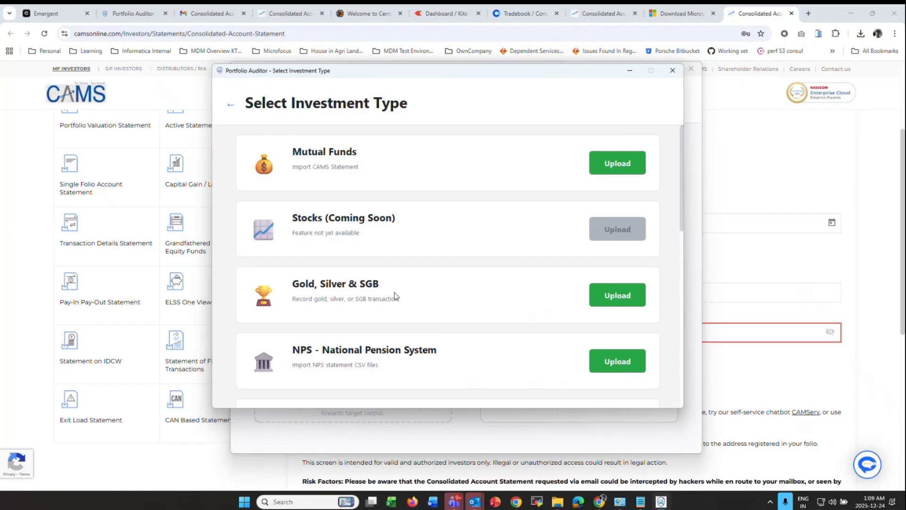
- Open the Gold, Silver & SGB entry with the PAN, Gold, Buy, dated 01-Feb-2023
{"action": "left_click", "coordinate": [620, 301]}
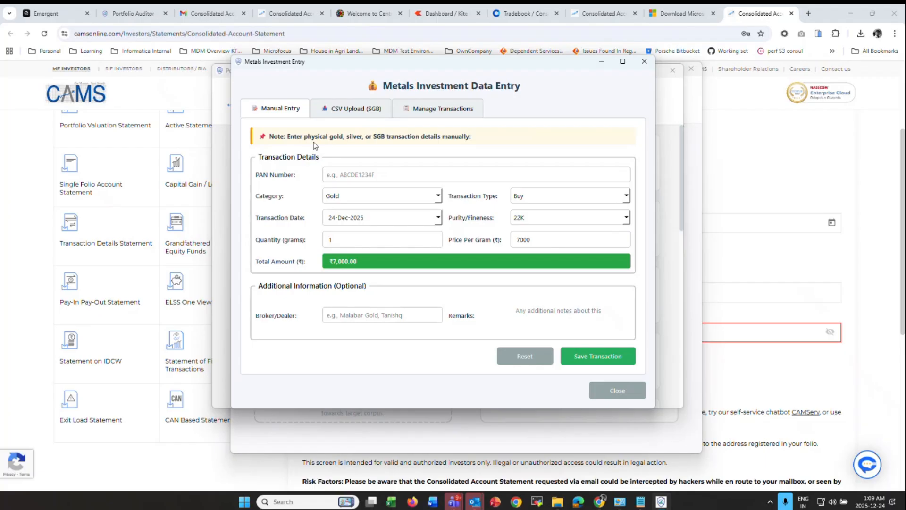
{"action": "left_click", "coordinate": [360, 175]}
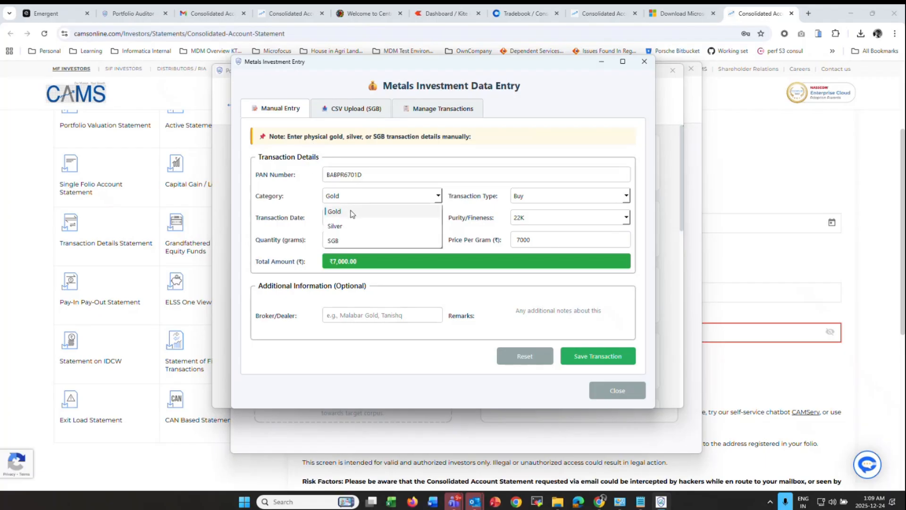
{"action": "left_click", "coordinate": [351, 213]}
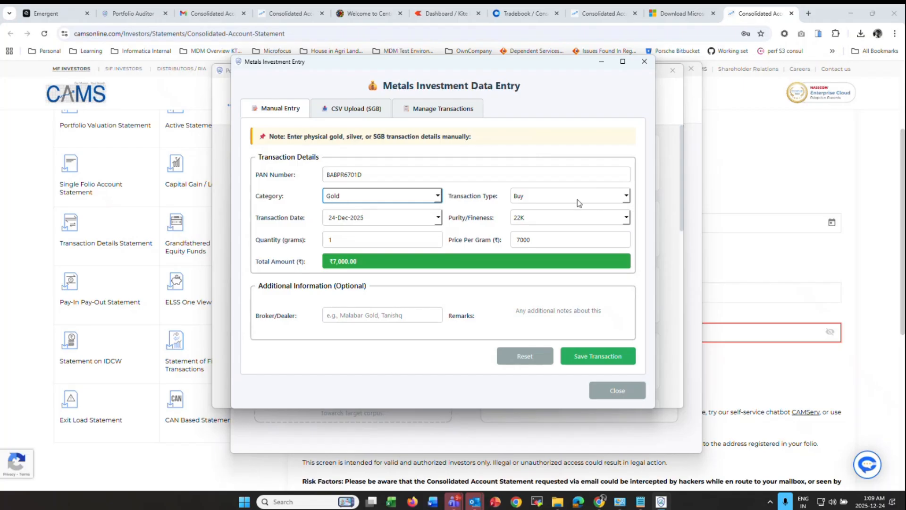
{"action": "left_click", "coordinate": [549, 196]}
{"action": "left_click", "coordinate": [537, 210]}
{"action": "left_click", "coordinate": [439, 218]}
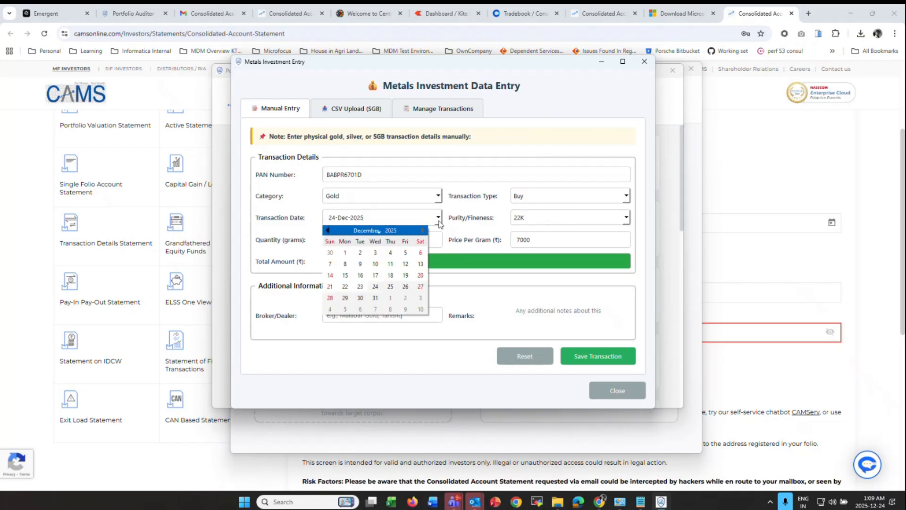
{"action": "type", "text": "2"}
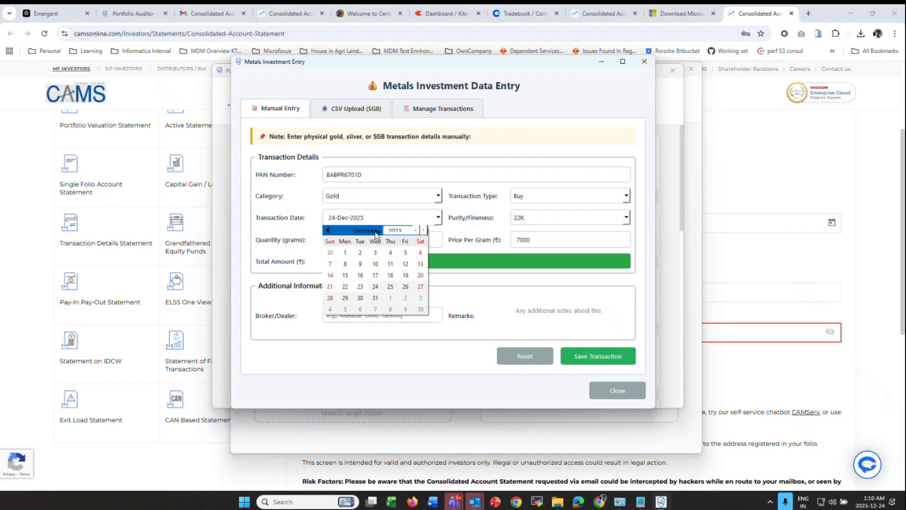
{"action": "left_click", "coordinate": [377, 232]}
{"action": "left_click", "coordinate": [367, 254]}
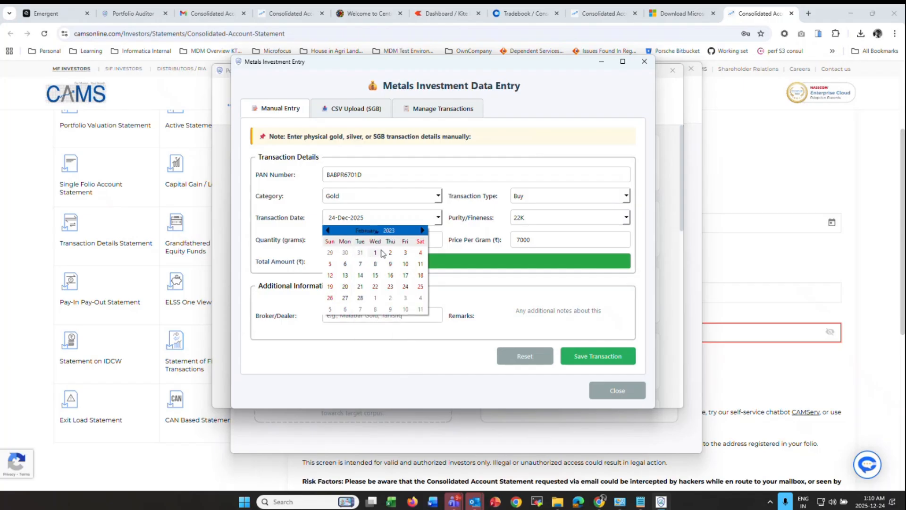
{"action": "left_click", "coordinate": [375, 253]}
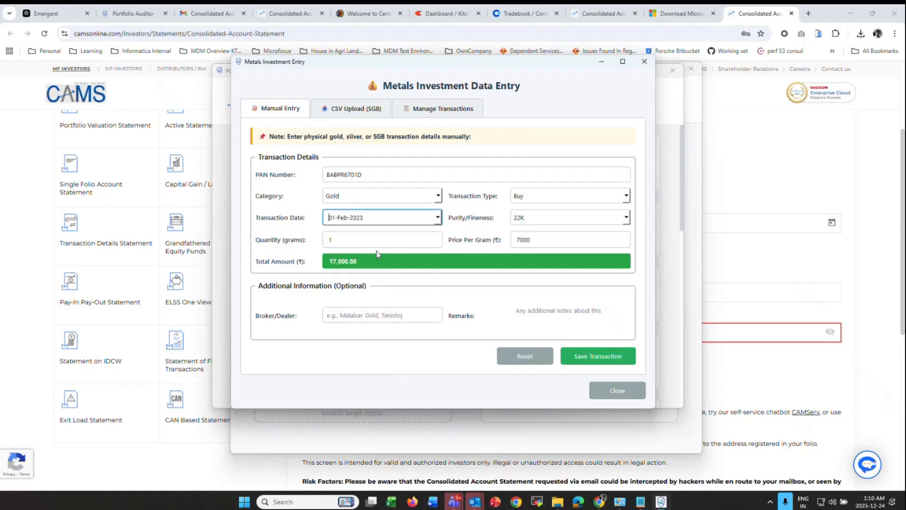
- Enter 22K purity, 10 grams at ₹6,000 per gram, and save the transaction
{"action": "left_click", "coordinate": [534, 219]}
{"action": "left_click", "coordinate": [523, 248]}
{"action": "left_click", "coordinate": [352, 242]}
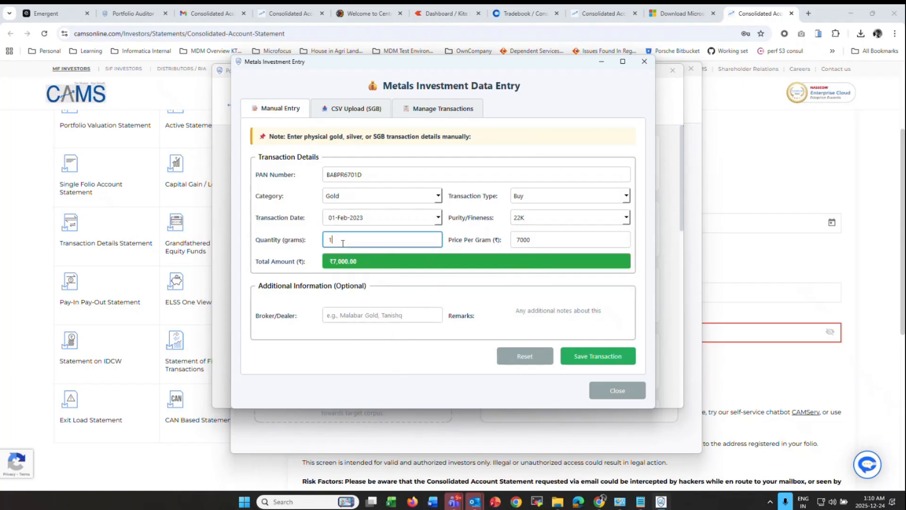
{"action": "type", "text": "0"}
{"action": "double_click", "coordinate": [533, 240]}
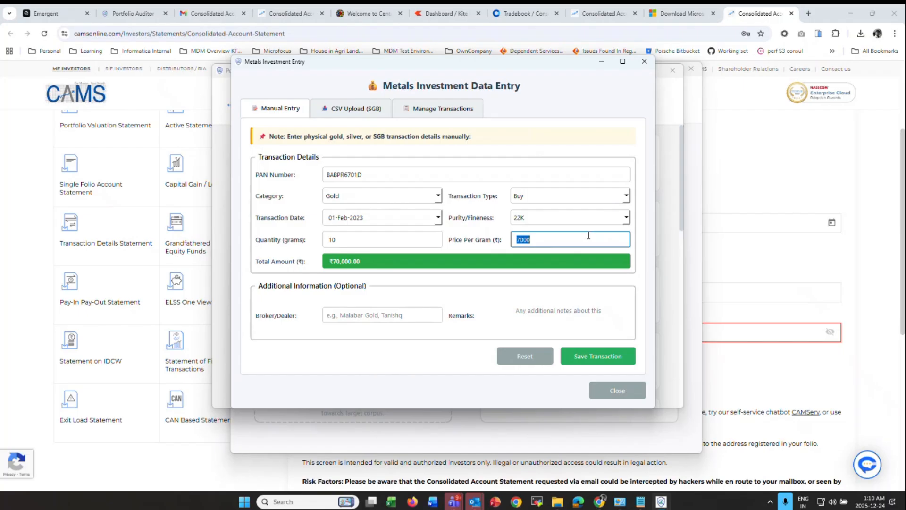
{"action": "type", "text": "6000"}
{"action": "left_click", "coordinate": [608, 355]}
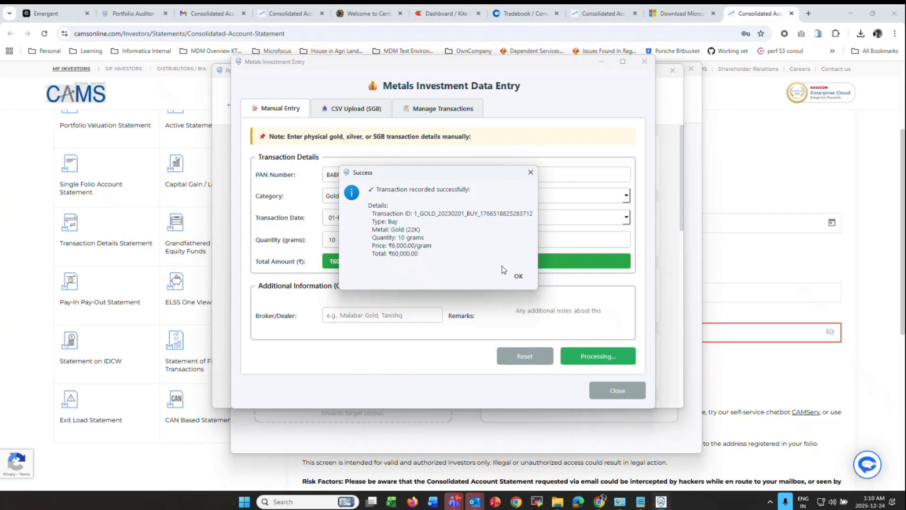
{"action": "left_click", "coordinate": [522, 278]}
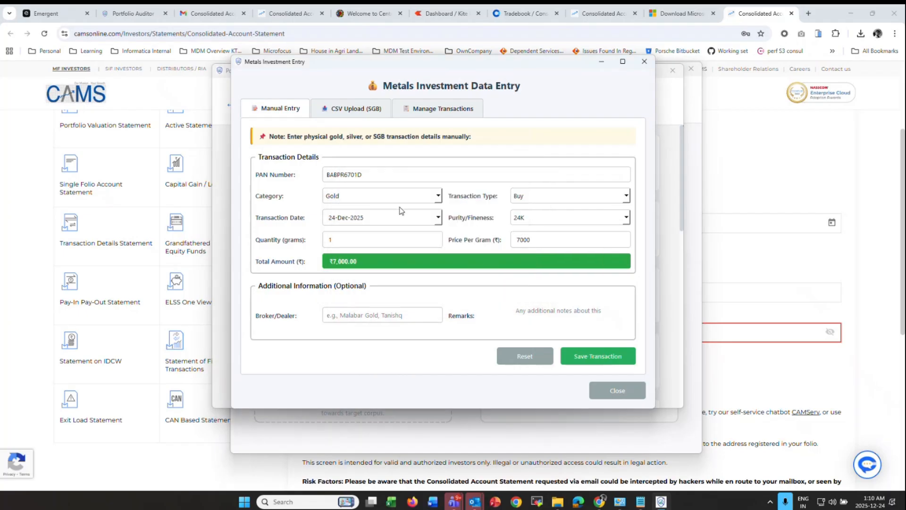
- Switch the category to Silver, change the date's year to 2021, and keep 999 purity
{"action": "left_click", "coordinate": [409, 196]}
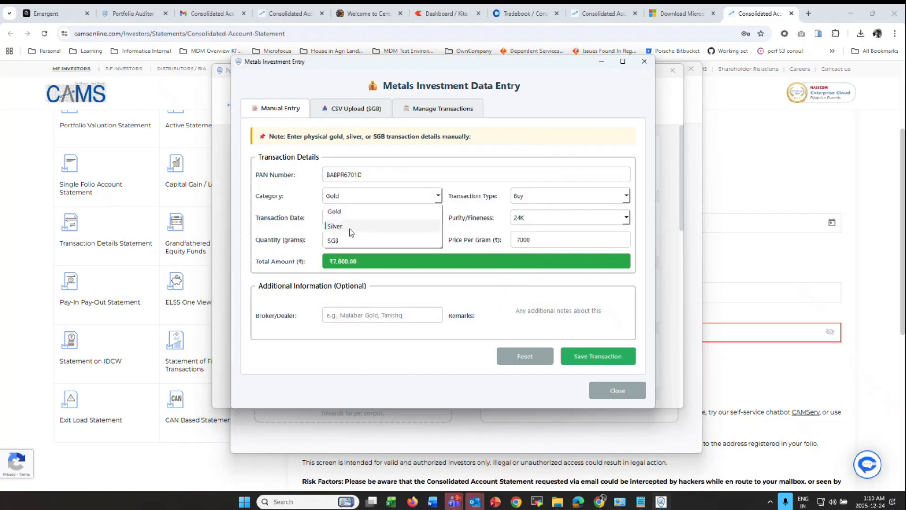
{"action": "left_click", "coordinate": [359, 224]}
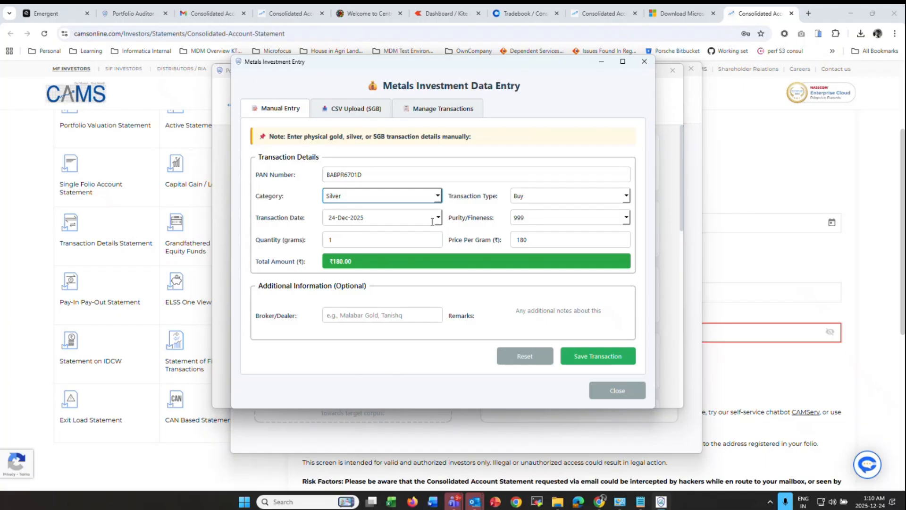
{"action": "left_click", "coordinate": [417, 217]}
{"action": "key", "text": "BackSpace"}
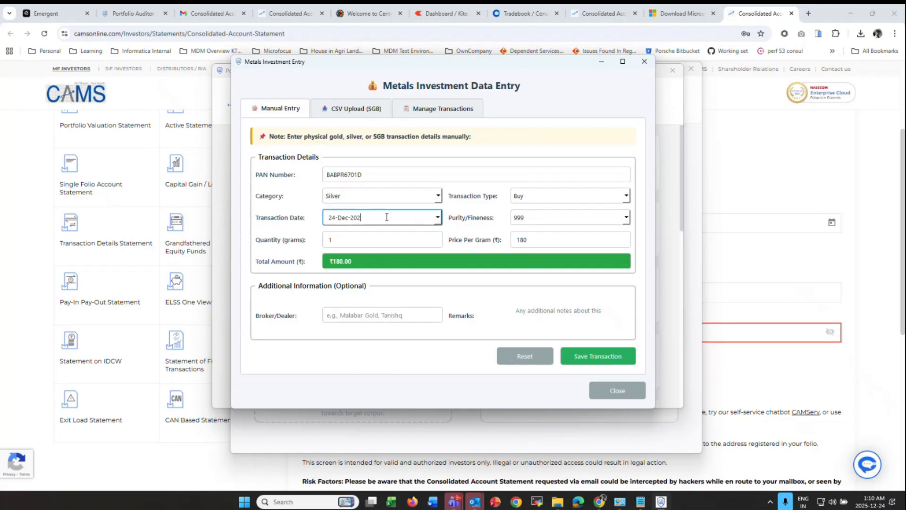
{"action": "type", "text": "1"}
{"action": "left_click", "coordinate": [528, 220]}
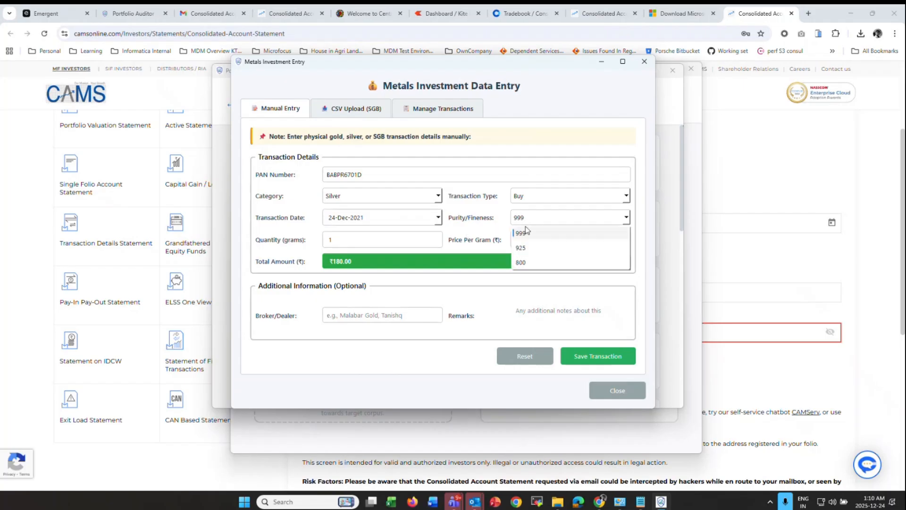
{"action": "left_click", "coordinate": [524, 233]}
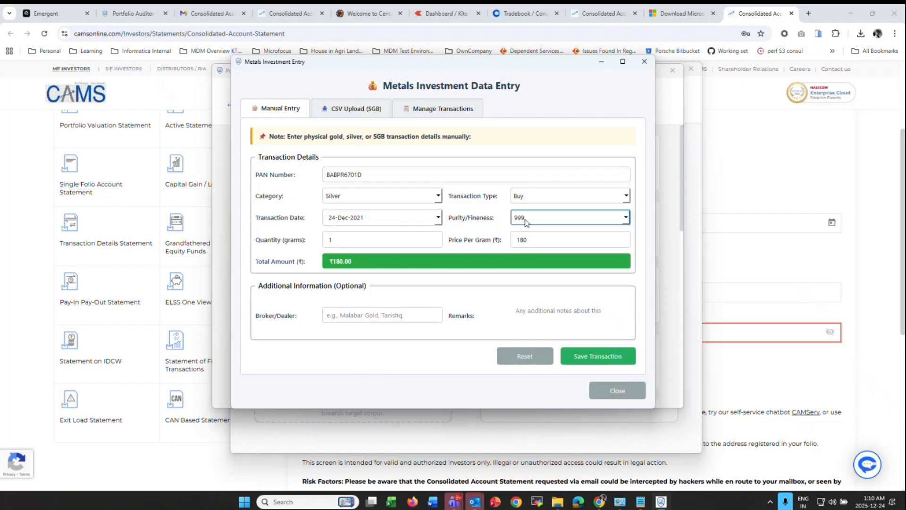
- Enter 50 grams at ₹110 per gram and save the silver purchase
{"action": "double_click", "coordinate": [387, 241]}
{"action": "type", "text": "50"}
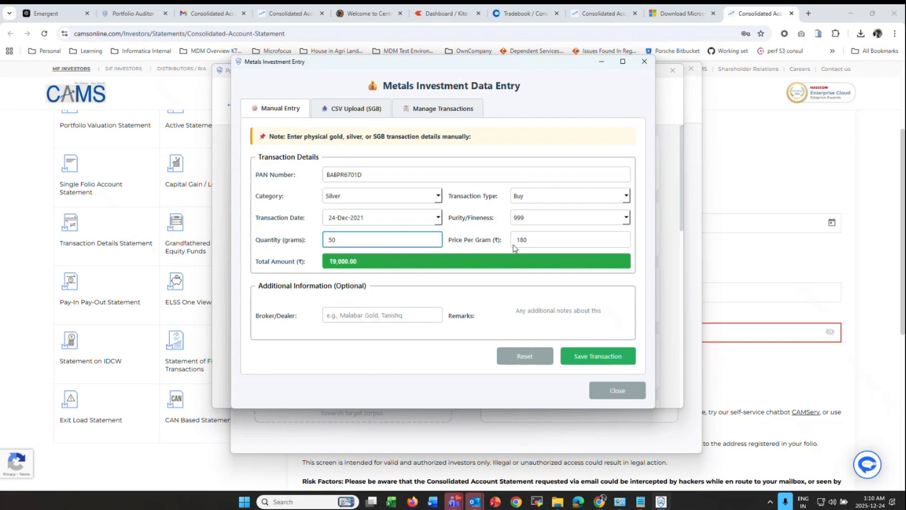
{"action": "double_click", "coordinate": [536, 239]}
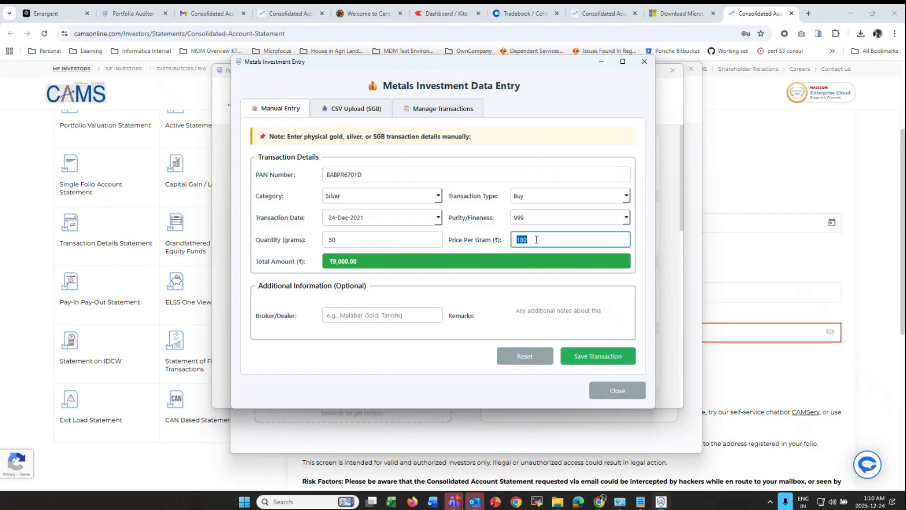
{"action": "type", "text": "110"}
{"action": "left_click", "coordinate": [343, 317]}
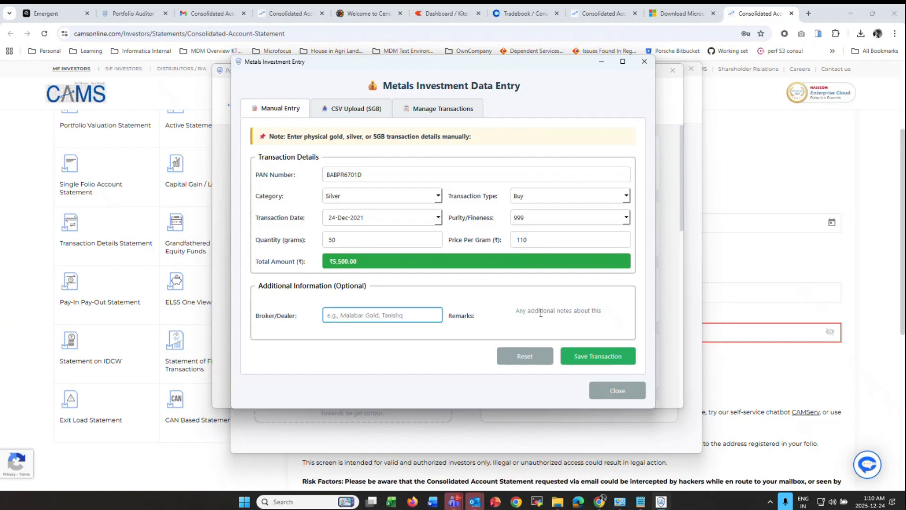
{"action": "left_click", "coordinate": [575, 313]}
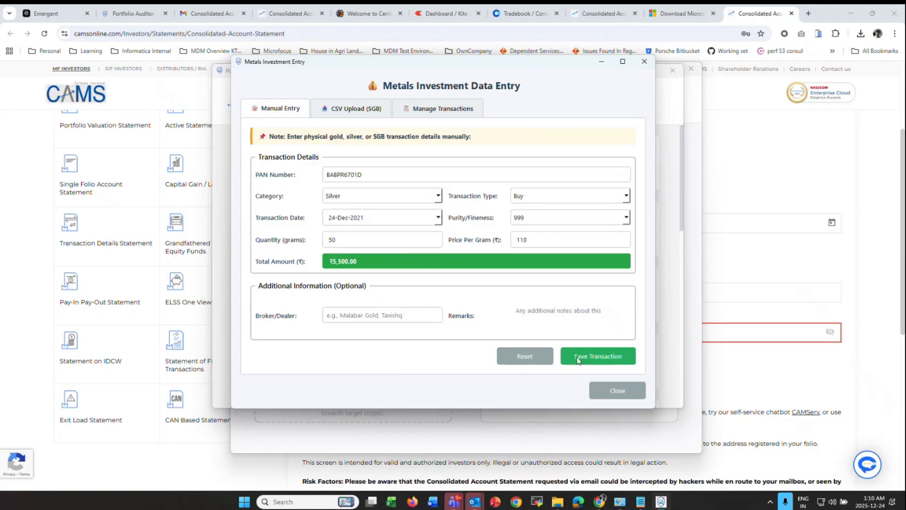
{"action": "left_click", "coordinate": [613, 358]}
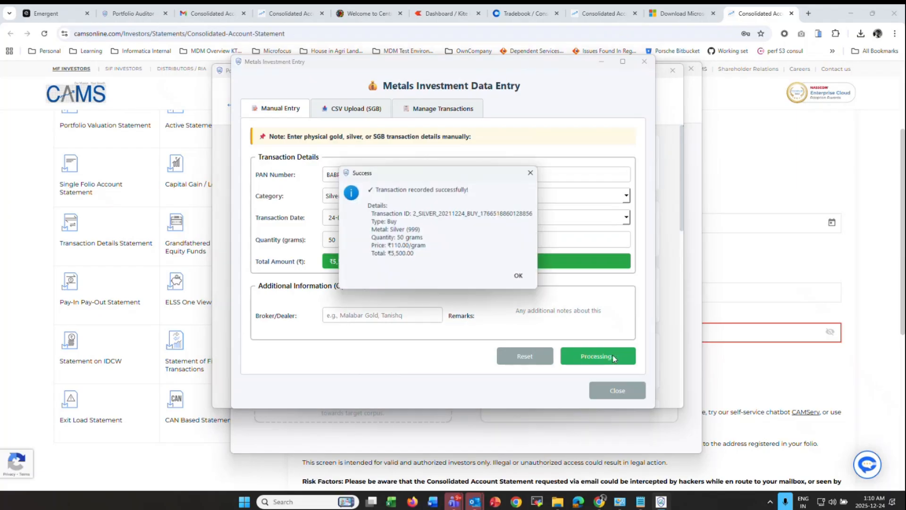
{"action": "left_click", "coordinate": [520, 278]}
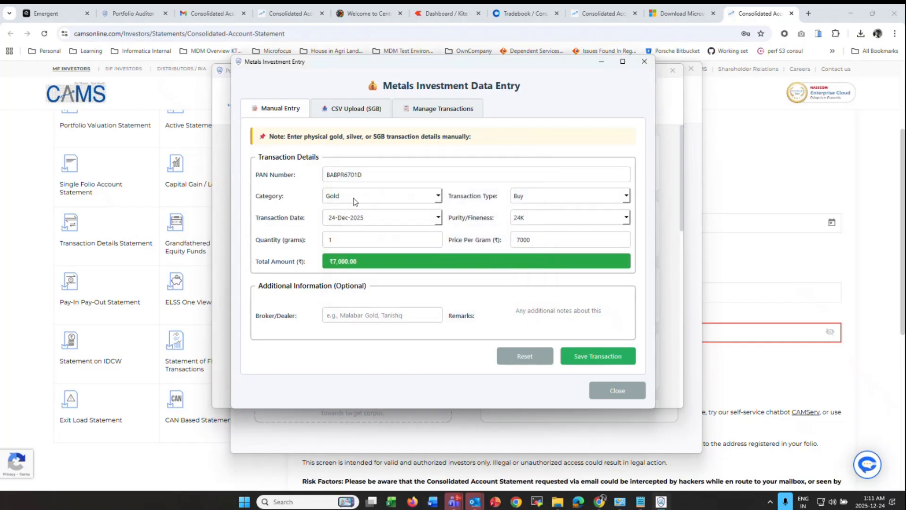
- Switch the entry to an SGB holding dated 24-Dec-2022
{"action": "left_click", "coordinate": [354, 198]}
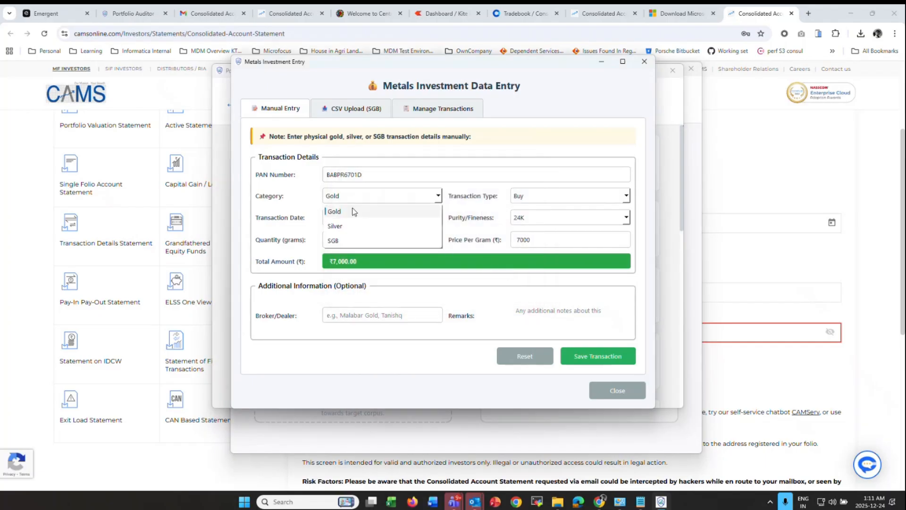
{"action": "left_click", "coordinate": [351, 241]}
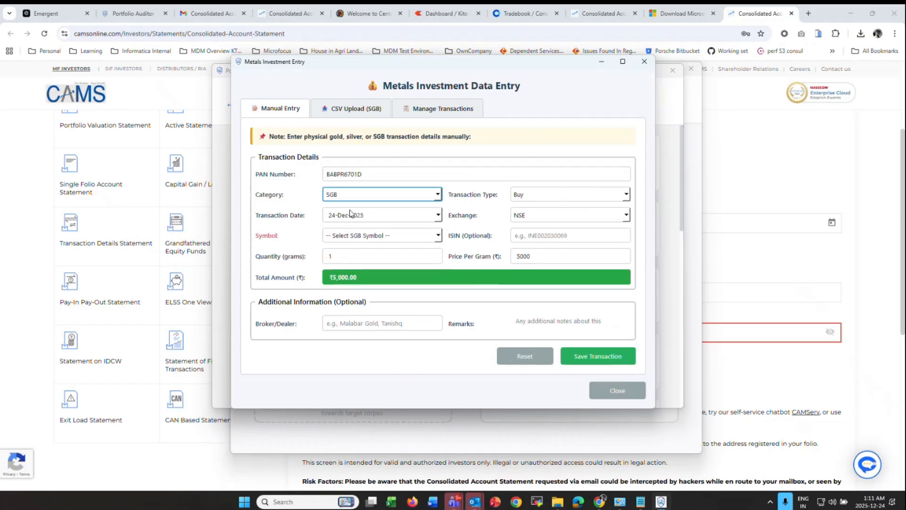
{"action": "left_click", "coordinate": [372, 222]}
{"action": "key", "text": "BackSpace"}
{"action": "type", "text": "2"}
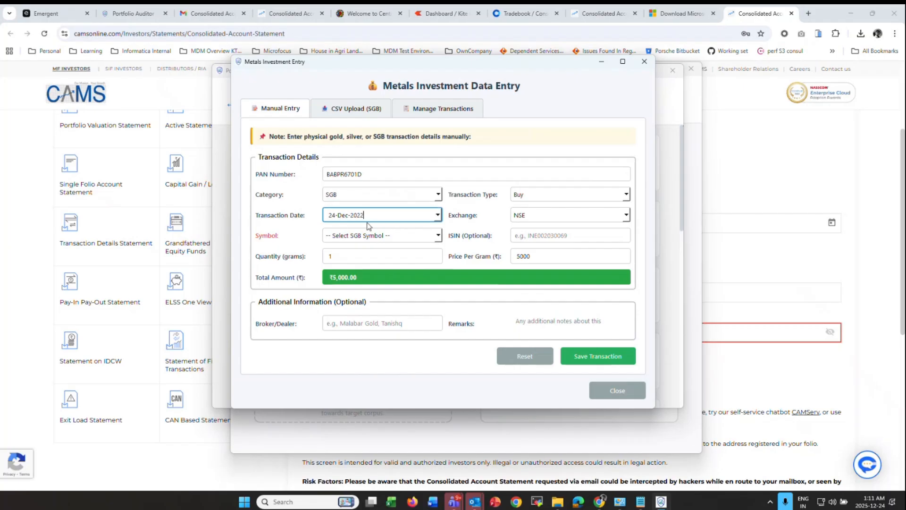
- Keep NSE as the exchange and choose SGBJAN30IX as the bond
{"action": "left_click", "coordinate": [577, 216]}
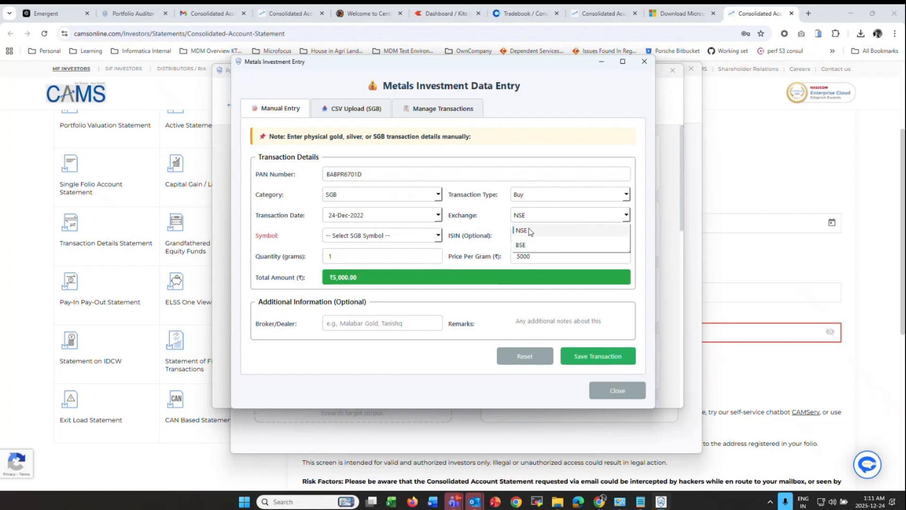
{"action": "left_click", "coordinate": [528, 230]}
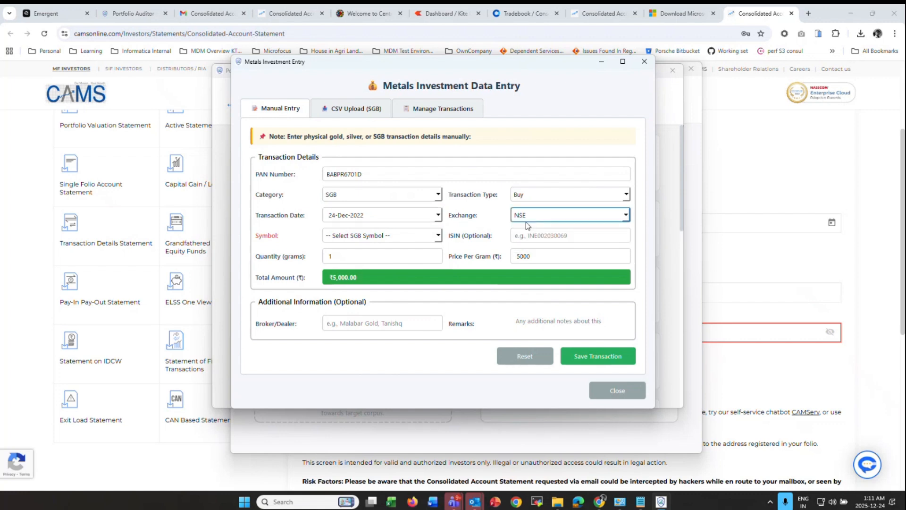
{"action": "left_click", "coordinate": [404, 240]}
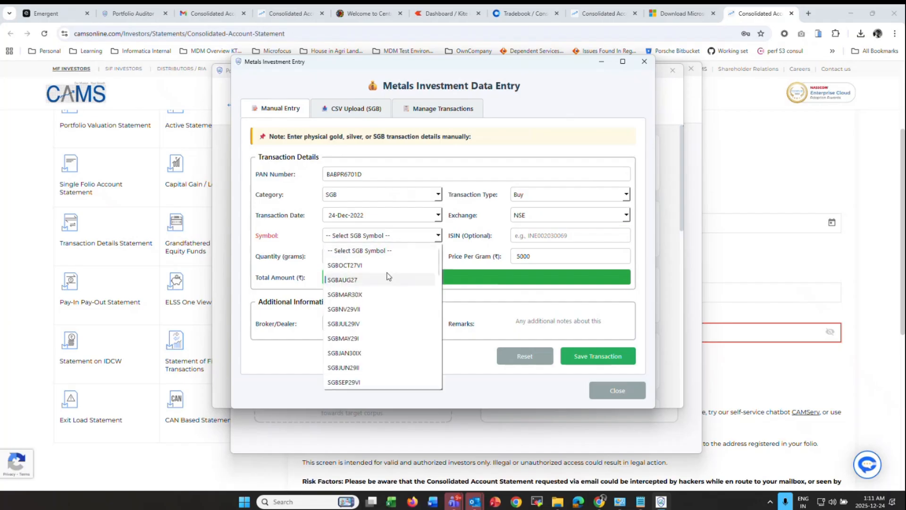
{"action": "scroll", "coordinate": [384, 278], "scroll_direction": "down", "scroll_amount": 5}
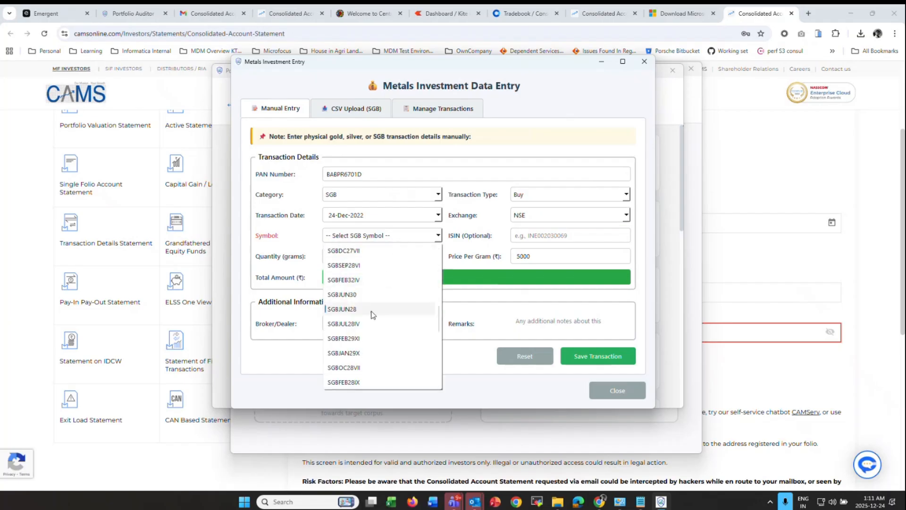
{"action": "scroll", "coordinate": [372, 314], "scroll_direction": "up", "scroll_amount": 5}
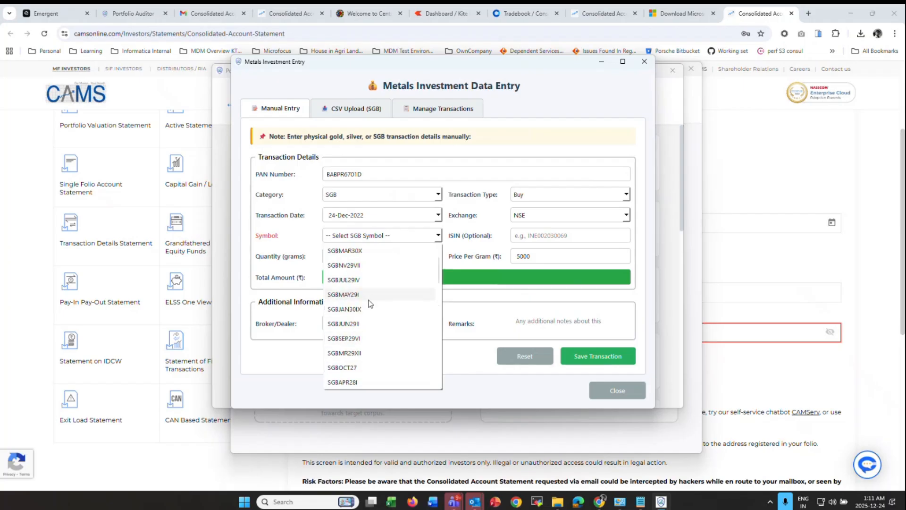
{"action": "scroll", "coordinate": [371, 302], "scroll_direction": "up", "scroll_amount": 1}
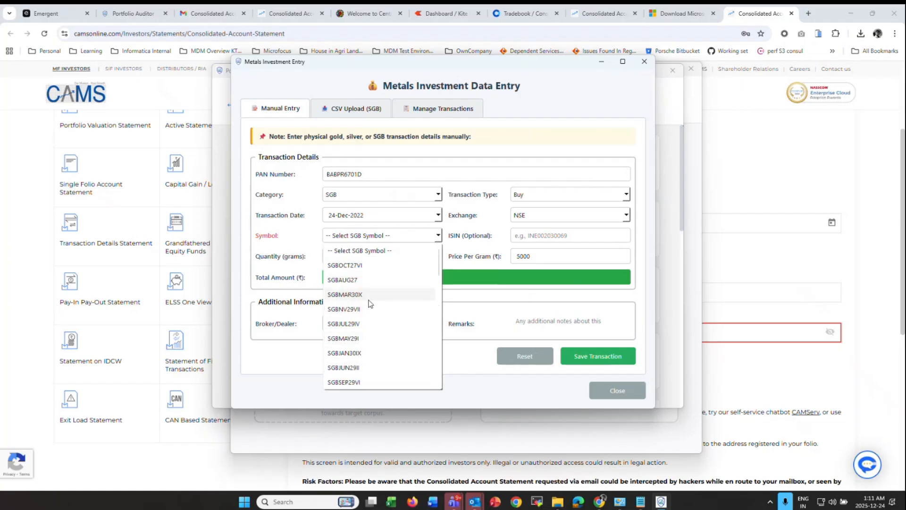
{"action": "left_click", "coordinate": [353, 358]}
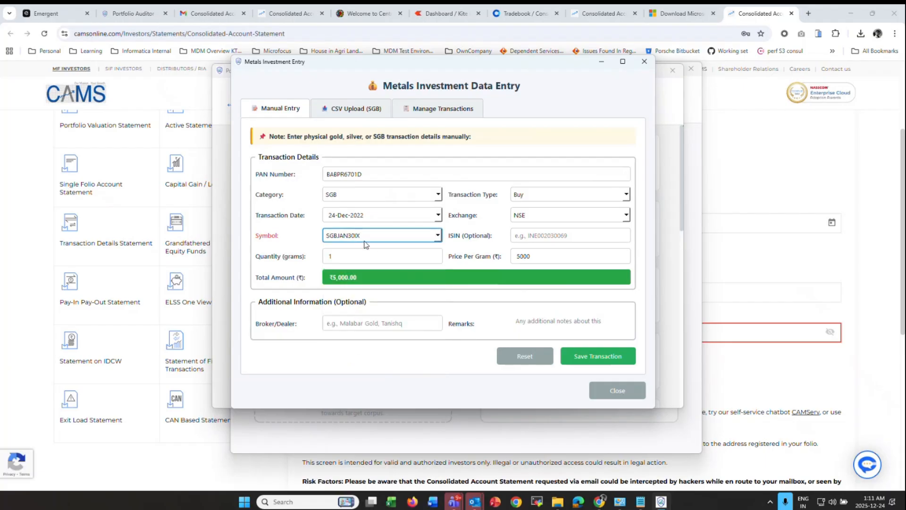
- Set the quantity to 5 grams and save the SGB purchase
{"action": "left_click", "coordinate": [517, 240]}
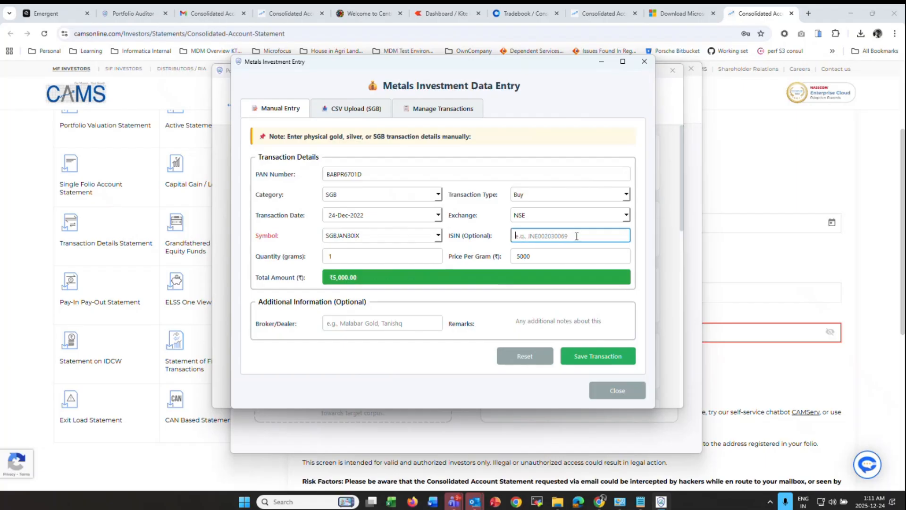
{"action": "key", "text": "Tab"}
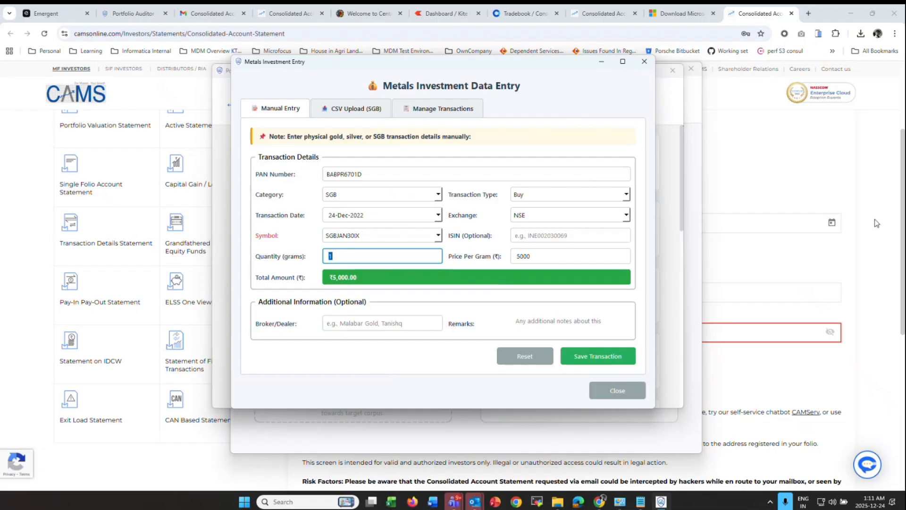
{"action": "type", "text": "5"}
{"action": "key", "text": "Tab"}
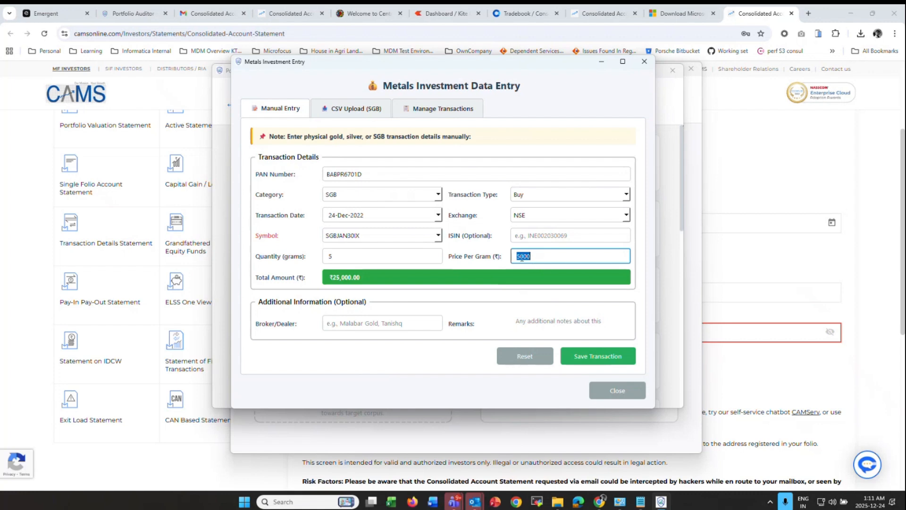
{"action": "left_click", "coordinate": [593, 363]}
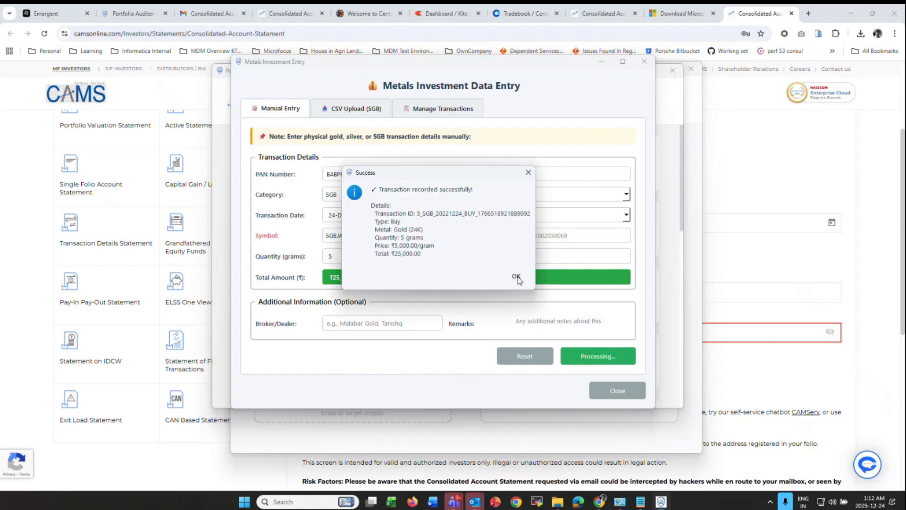
{"action": "left_click", "coordinate": [516, 277]}
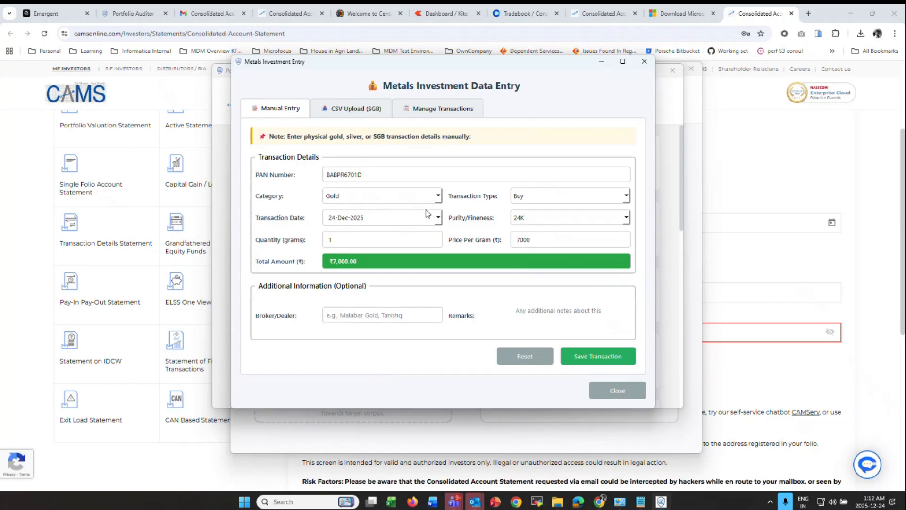
- Make the transaction a sale of 22K gold
{"action": "left_click", "coordinate": [547, 196]}
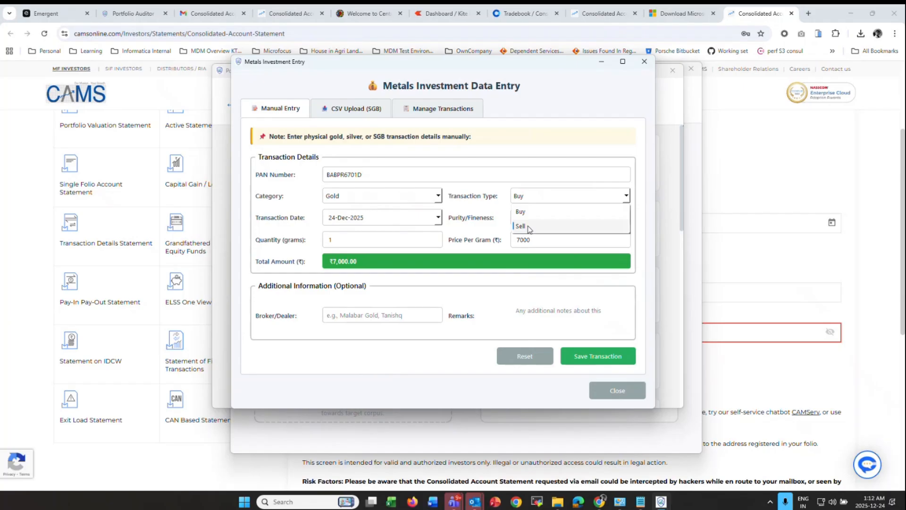
{"action": "left_click", "coordinate": [527, 227]}
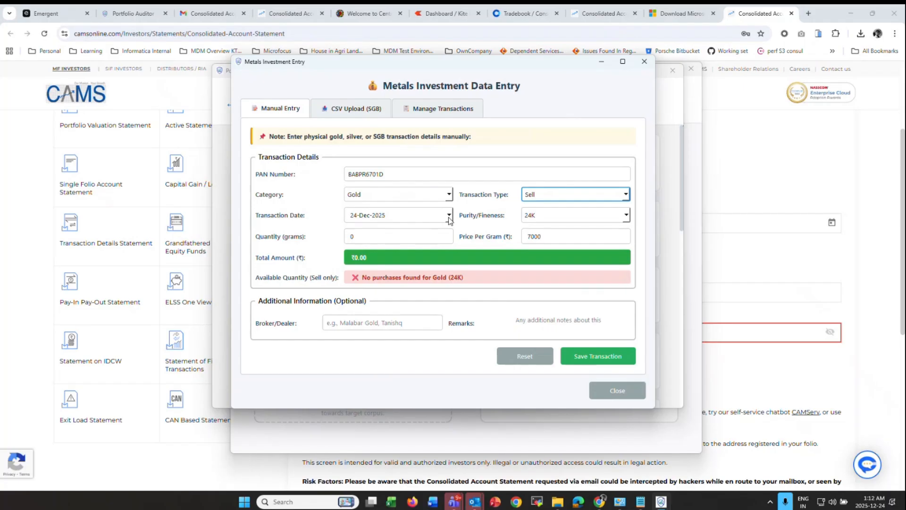
{"action": "left_click", "coordinate": [562, 217]}
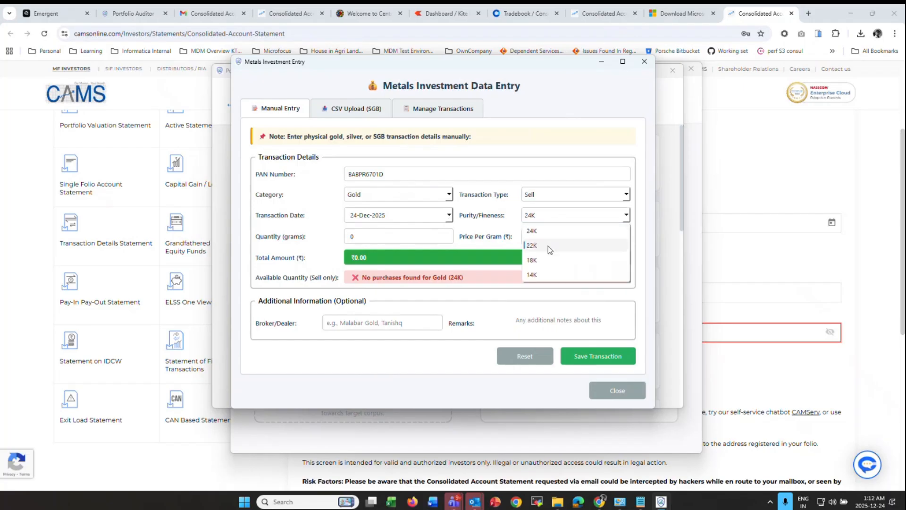
{"action": "left_click", "coordinate": [548, 246]}
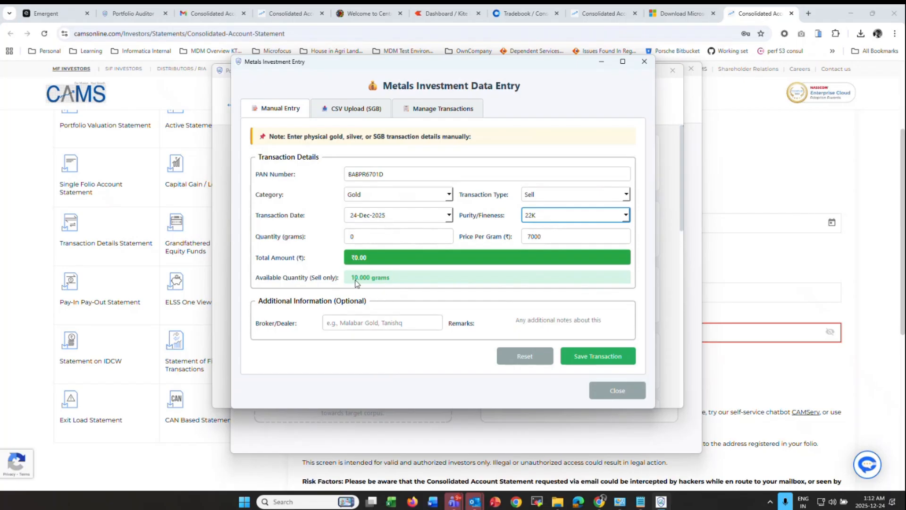
- Enter 5 grams at ₹10,000 per gram, dated 24-Dec-2024, and save the sale
{"action": "double_click", "coordinate": [360, 236]}
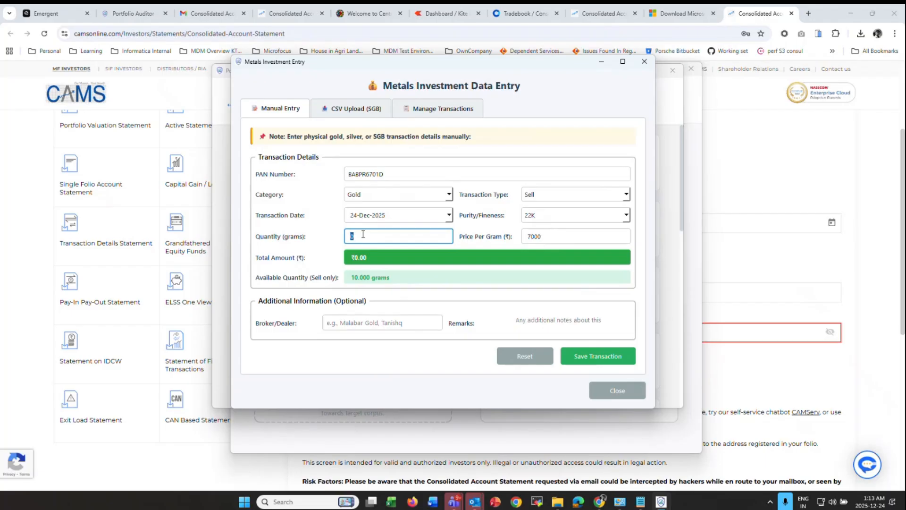
{"action": "type", "text": "5"}
{"action": "key", "text": "Tab"}
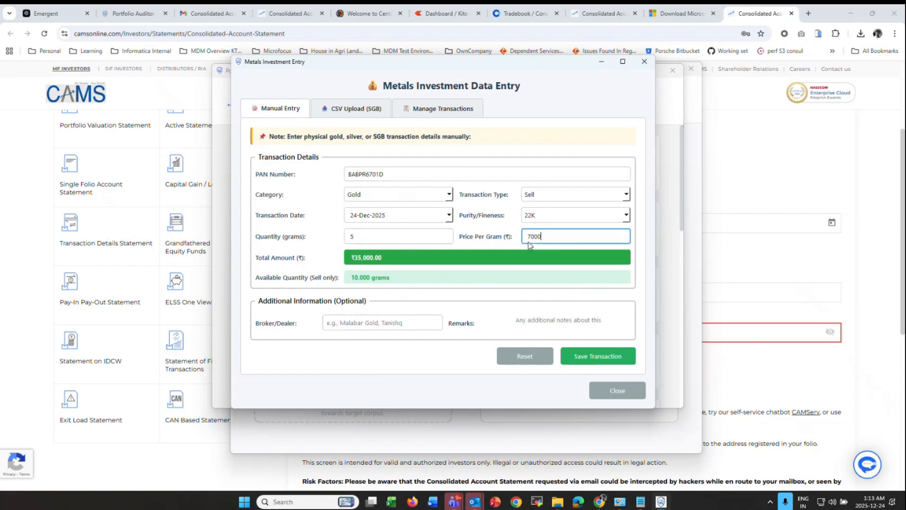
{"action": "type", "text": "10000"}
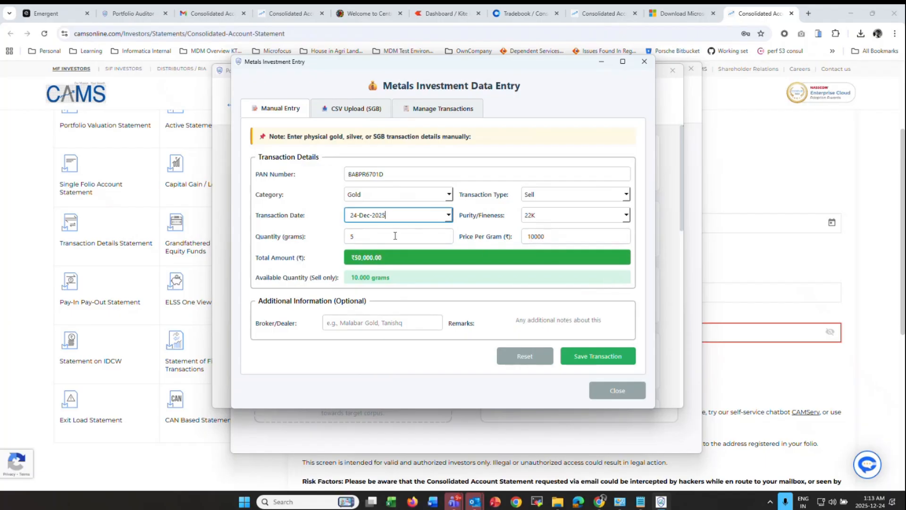
{"action": "left_click", "coordinate": [422, 220]}
{"action": "key", "text": "BackSpace"}
{"action": "type", "text": "4"}
{"action": "left_click", "coordinate": [608, 356]}
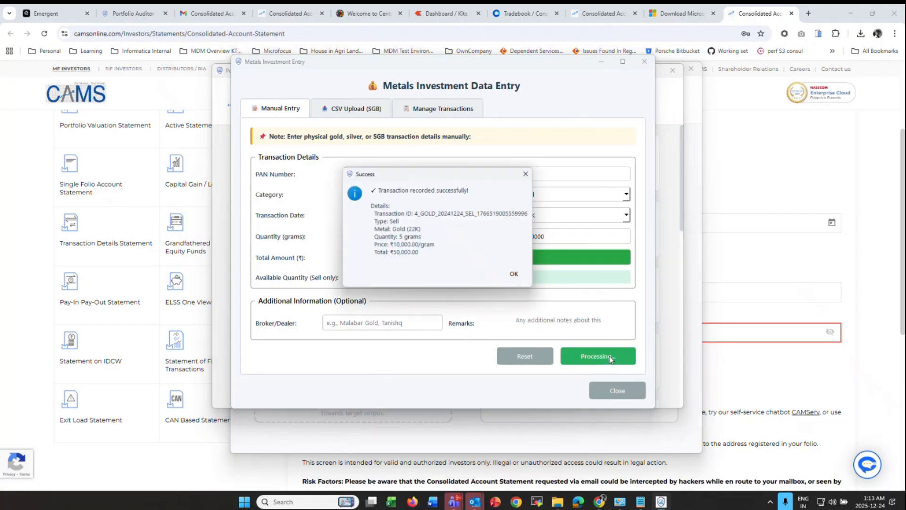
{"action": "left_click", "coordinate": [519, 278]}
- Re-select Sell and 22K to confirm 5 grams remain available to sell
{"action": "left_click", "coordinate": [534, 196]}
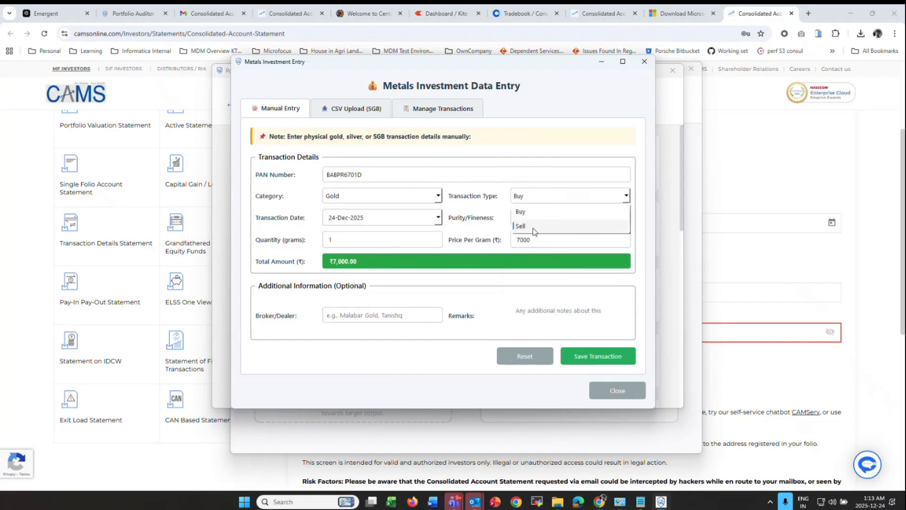
{"action": "left_click", "coordinate": [533, 227]}
{"action": "left_click", "coordinate": [537, 215]}
{"action": "left_click", "coordinate": [539, 250]}
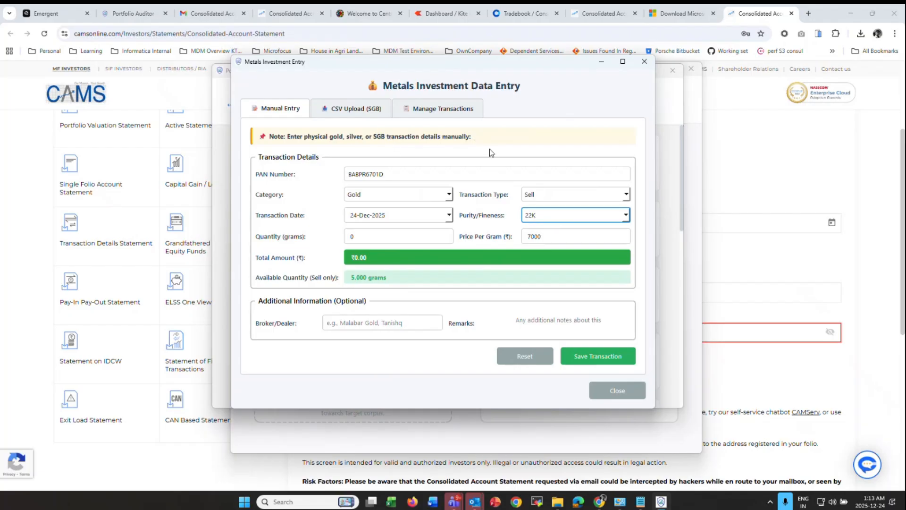
- Show the CSV Upload (SGB) section with its Zerodha Console tradebook instructions
{"action": "left_click", "coordinate": [358, 110]}
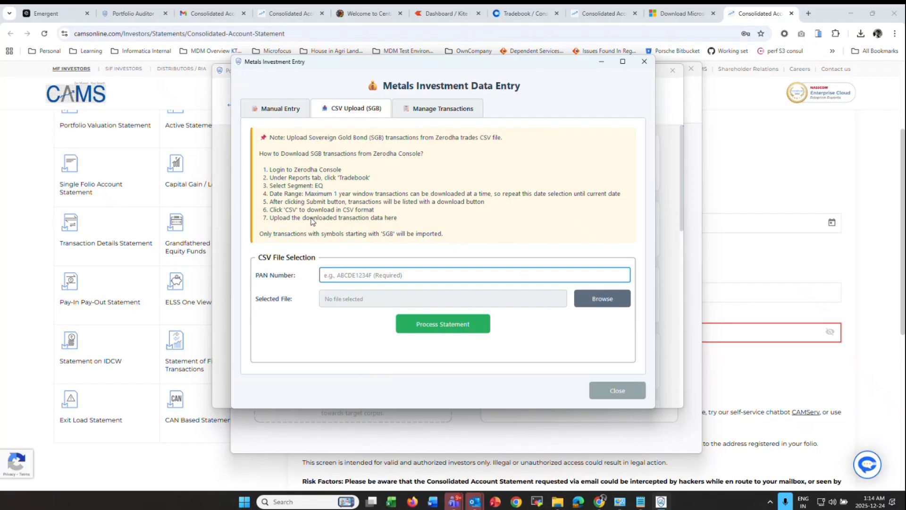
- Switch to Zerodha Console and open the Tradebook report
{"action": "left_click", "coordinate": [542, 14]}
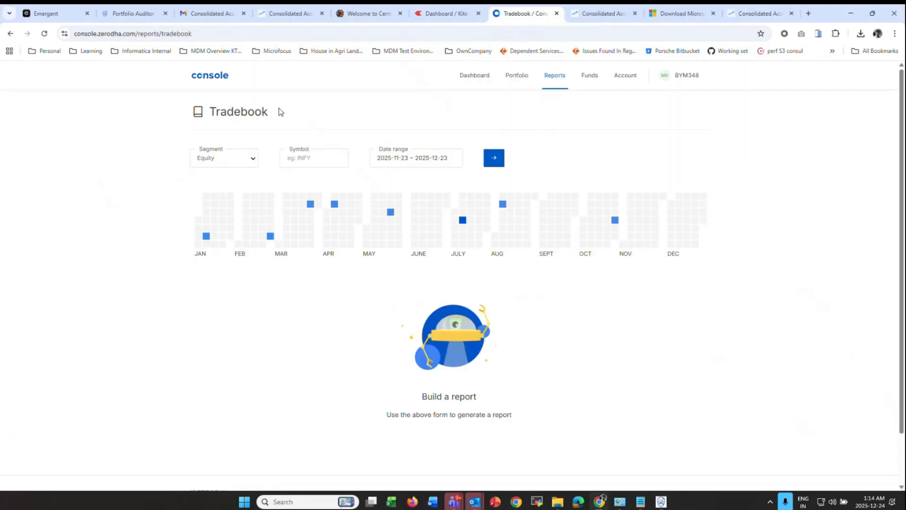
{"action": "left_click", "coordinate": [44, 33]}
{"action": "left_click", "coordinate": [388, 158]}
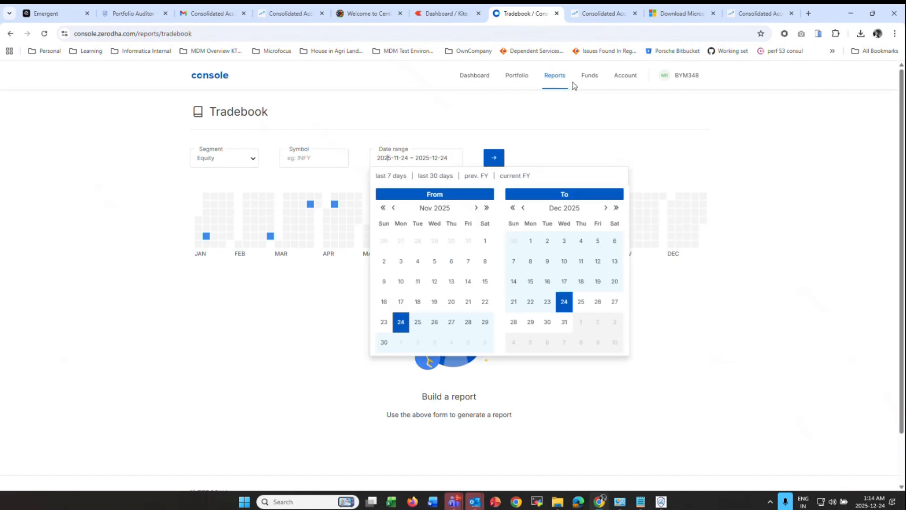
{"action": "left_click", "coordinate": [550, 96]}
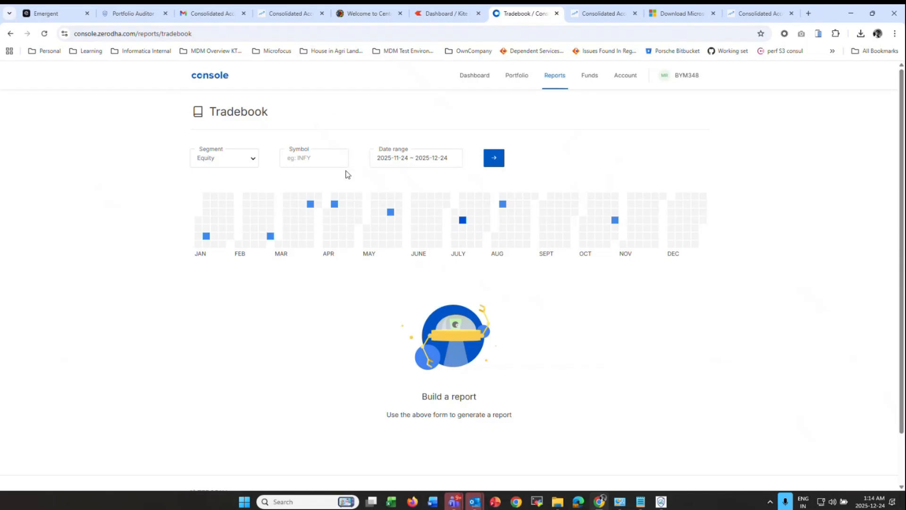
- Generate the Equity tradebook for 2024-01-01 to 2025-01-01
{"action": "left_click", "coordinate": [226, 162]}
{"action": "left_click", "coordinate": [225, 175]}
{"action": "left_click", "coordinate": [379, 162]}
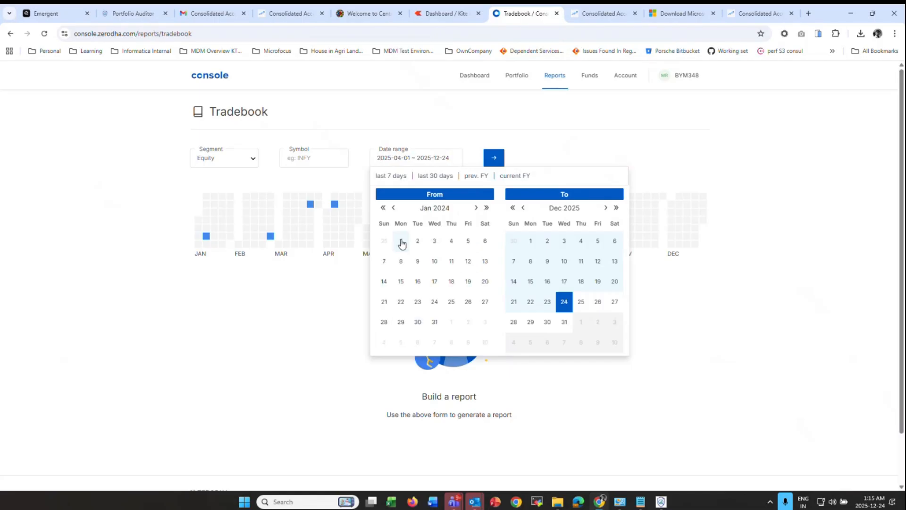
{"action": "left_click", "coordinate": [400, 244]}
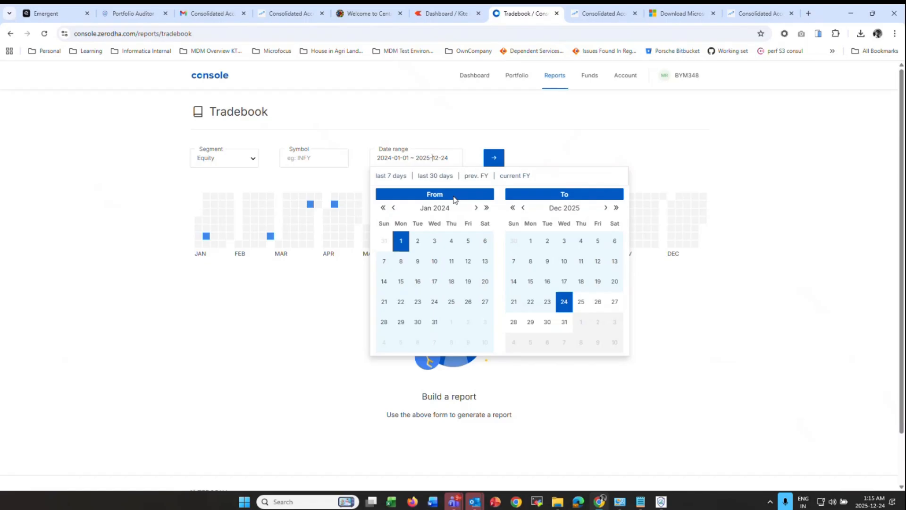
{"action": "key", "text": "shift+Right"}
{"action": "key", "text": "shift+Right"}
{"action": "type", "text": "01-0"}
{"action": "left_click", "coordinate": [489, 137]}
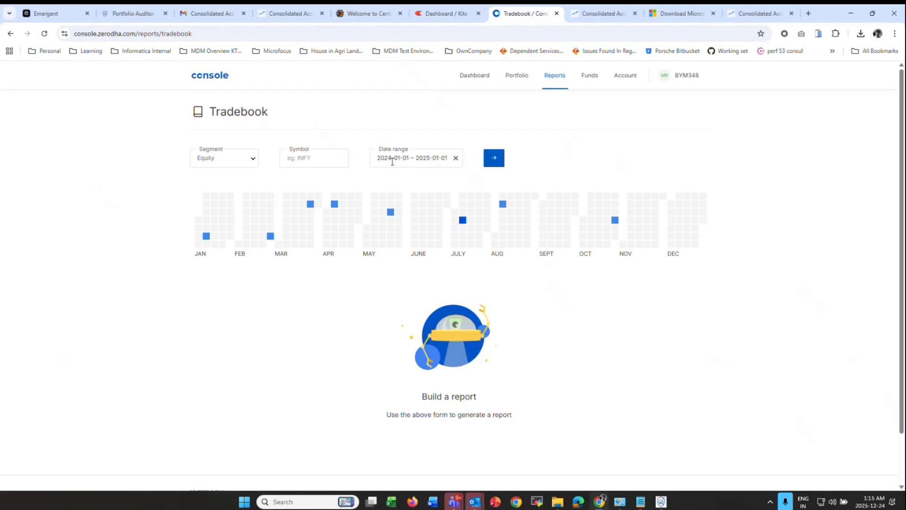
{"action": "left_click", "coordinate": [496, 163]}
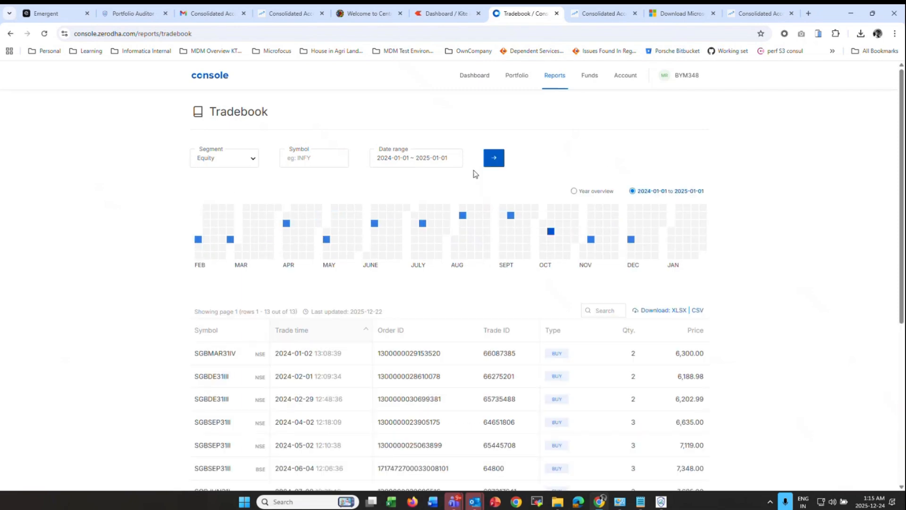
- Review the 13 SGB buy trades and download the tradebook as CSV
{"action": "scroll", "coordinate": [475, 174], "scroll_direction": "down", "scroll_amount": 5}
{"action": "scroll", "coordinate": [213, 254], "scroll_direction": "up", "scroll_amount": 4}
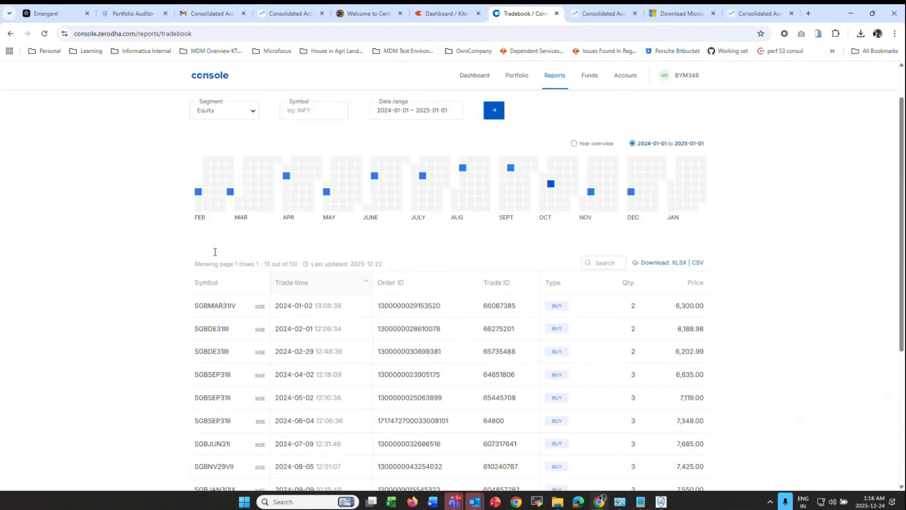
{"action": "scroll", "coordinate": [214, 254], "scroll_direction": "down", "scroll_amount": 4}
{"action": "scroll", "coordinate": [215, 256], "scroll_direction": "down", "scroll_amount": 1}
{"action": "scroll", "coordinate": [217, 330], "scroll_direction": "up", "scroll_amount": 3}
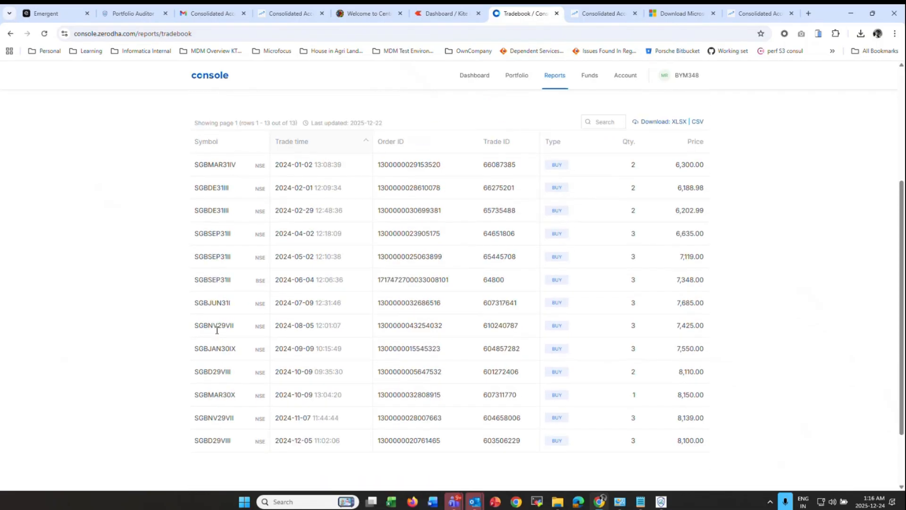
{"action": "scroll", "coordinate": [766, 203], "scroll_direction": "up", "scroll_amount": 3}
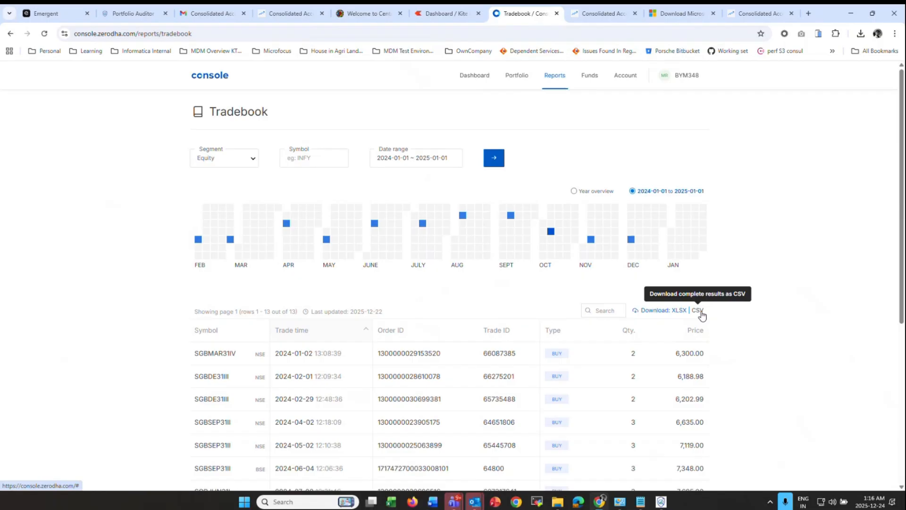
{"action": "left_click", "coordinate": [701, 312]}
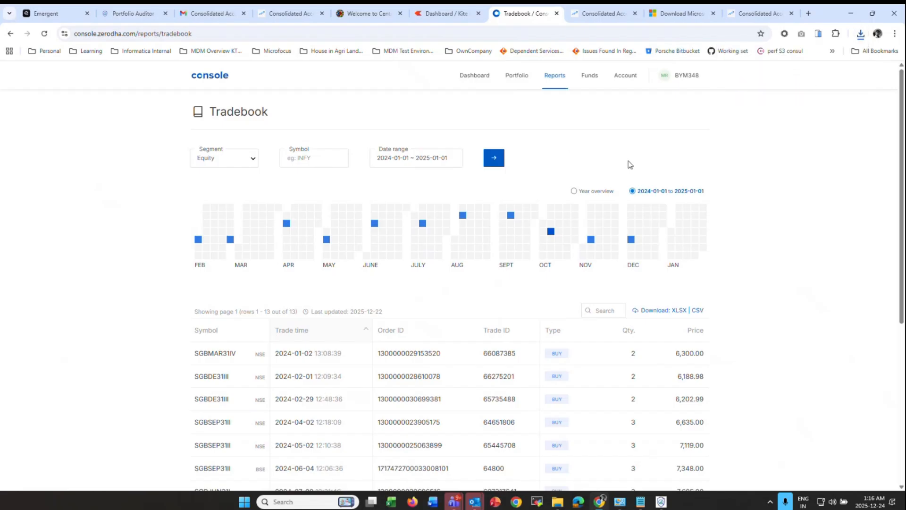
- Enter the PAN and import SGB Fy 23 -24.csv from the Investments\Gold folder
{"action": "key", "text": "alt+Tab"}
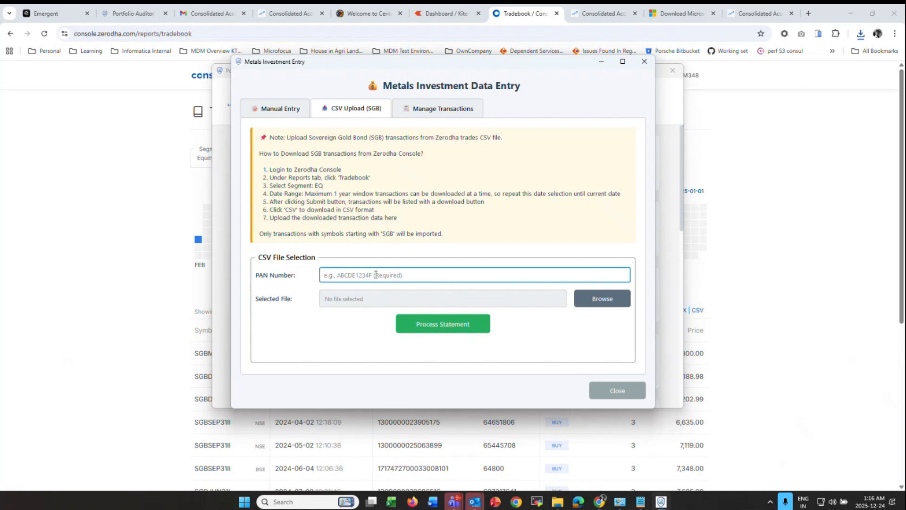
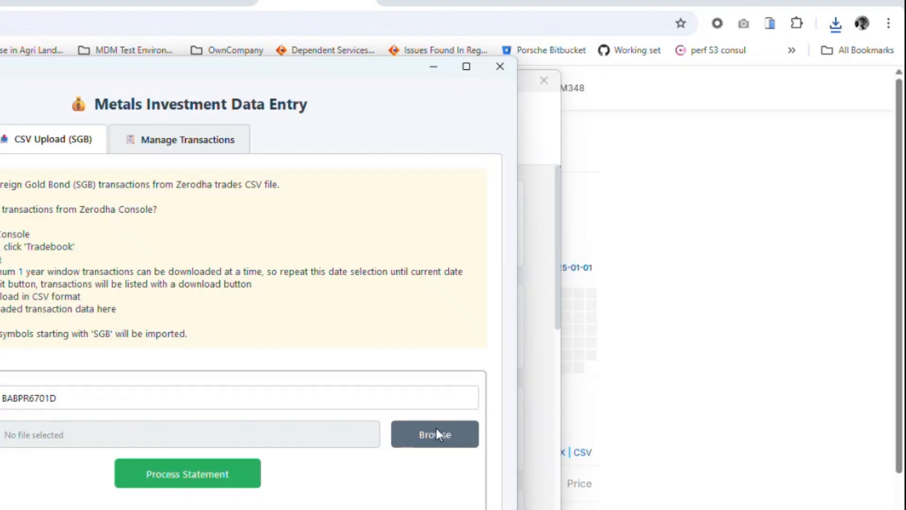
{"action": "left_click", "coordinate": [598, 298]}
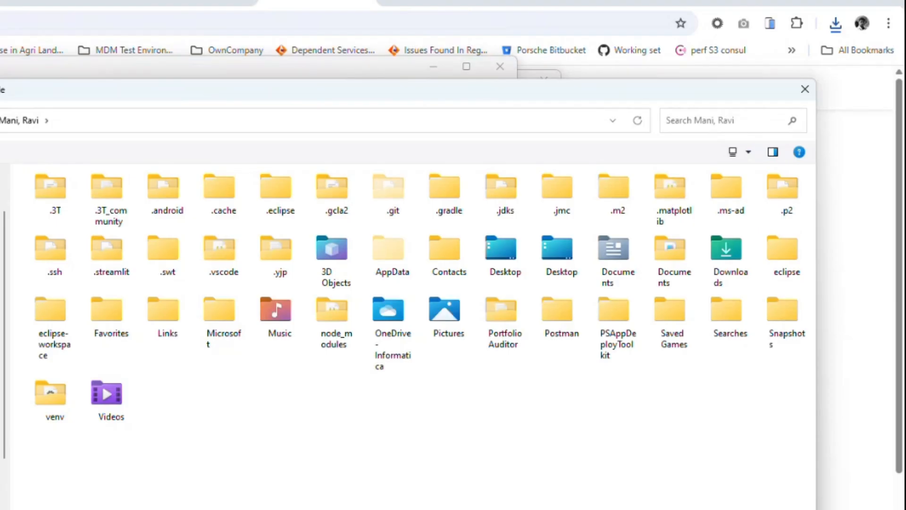
{"action": "scroll", "coordinate": [4, 316], "scroll_direction": "up", "scroll_amount": 1}
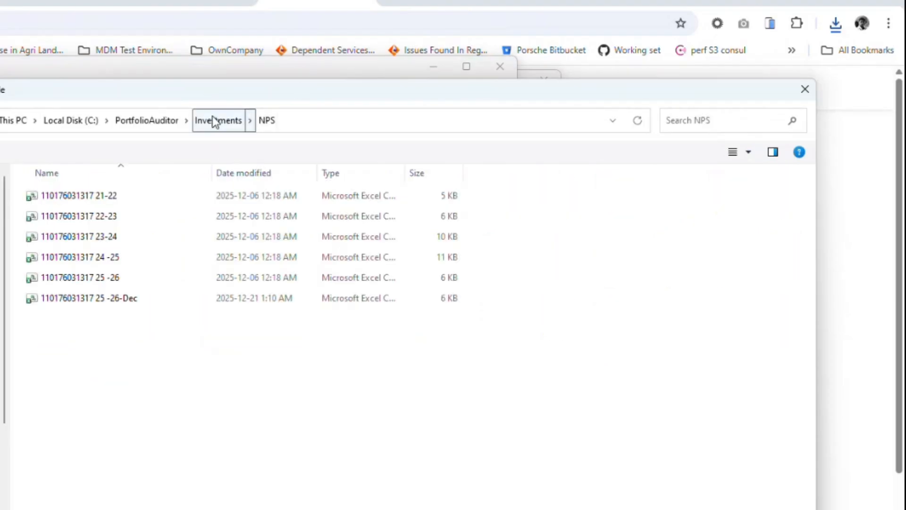
{"action": "left_click", "coordinate": [212, 122]}
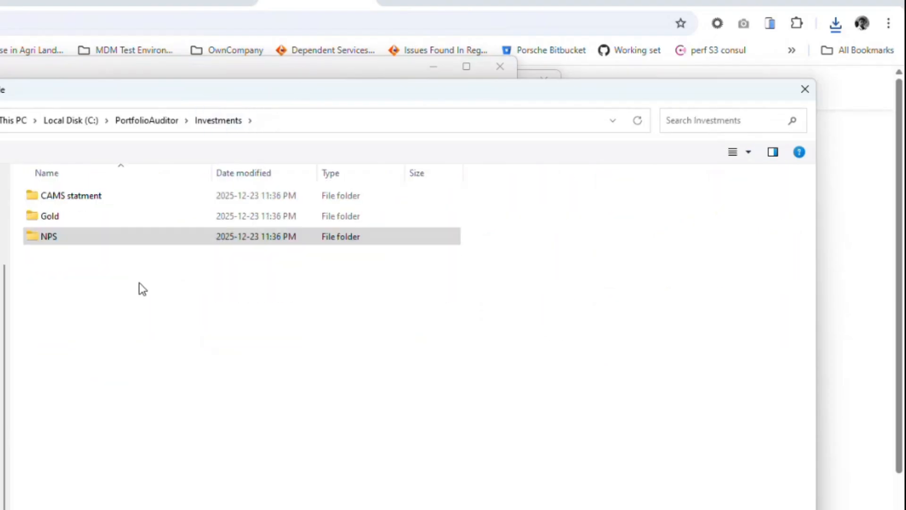
{"action": "double_click", "coordinate": [65, 218]}
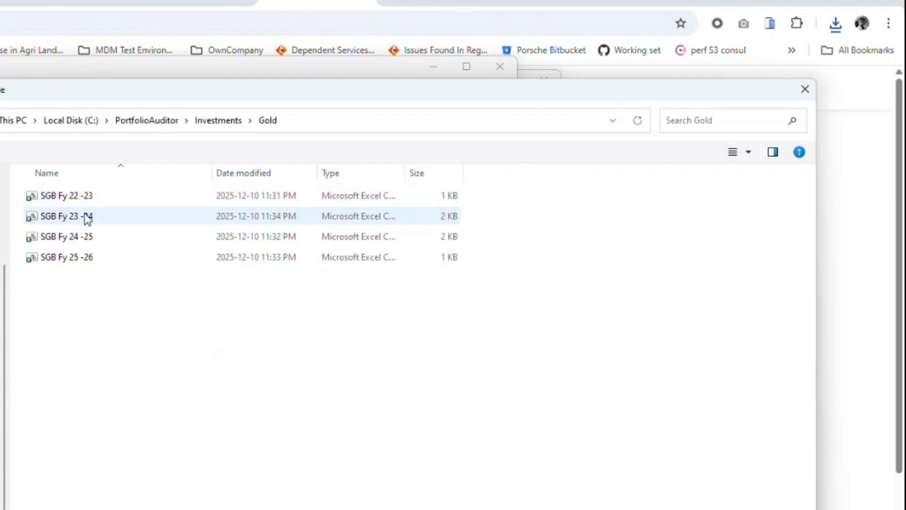
{"action": "double_click", "coordinate": [87, 219]}
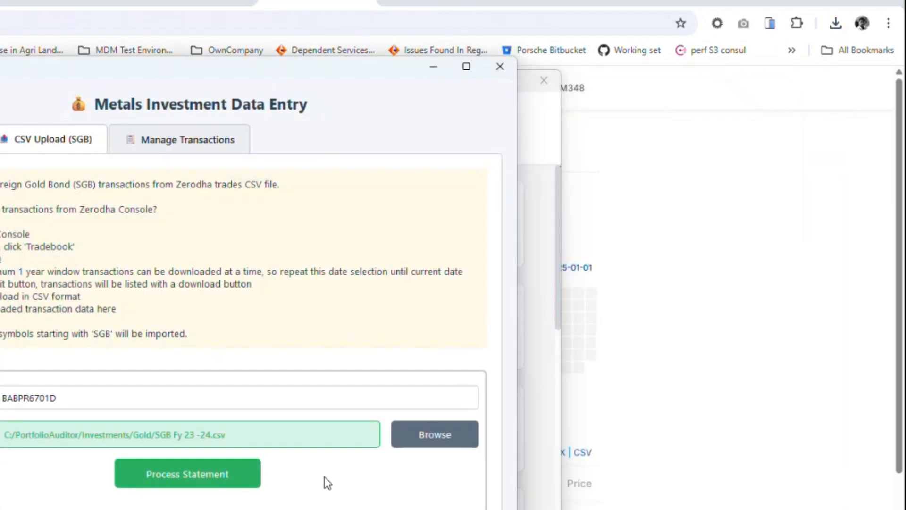
{"action": "left_click", "coordinate": [196, 477]}
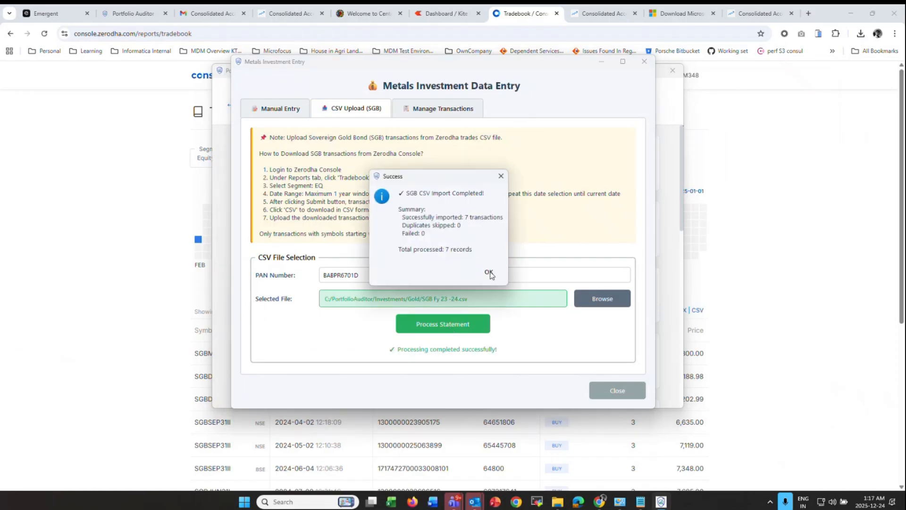
{"action": "left_click", "coordinate": [489, 273]}
- Import the SGB Fy 24 -25 and SGB Fy 25 -26 statements
{"action": "left_click", "coordinate": [602, 298]}
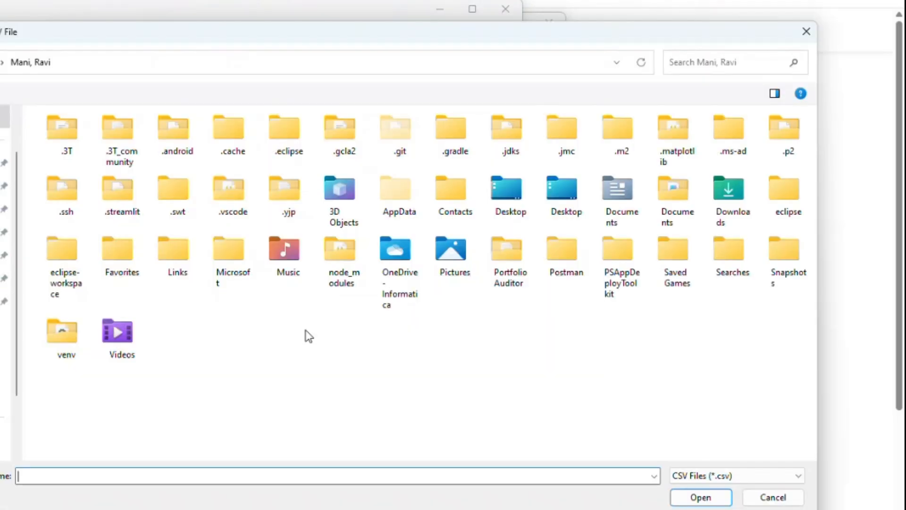
{"action": "left_click", "coordinate": [4, 401]}
{"action": "left_click", "coordinate": [114, 181]}
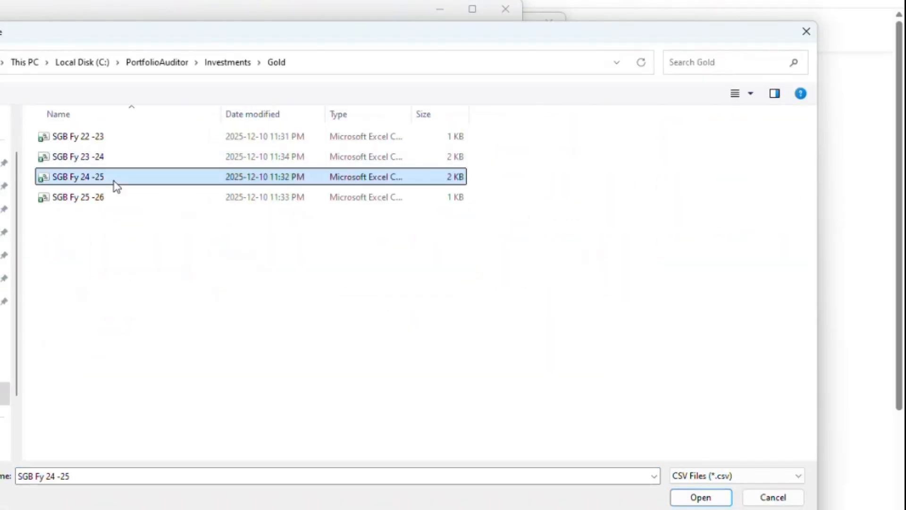
{"action": "left_click", "coordinate": [700, 497]}
{"action": "left_click", "coordinate": [221, 408]}
{"action": "left_click", "coordinate": [273, 329]}
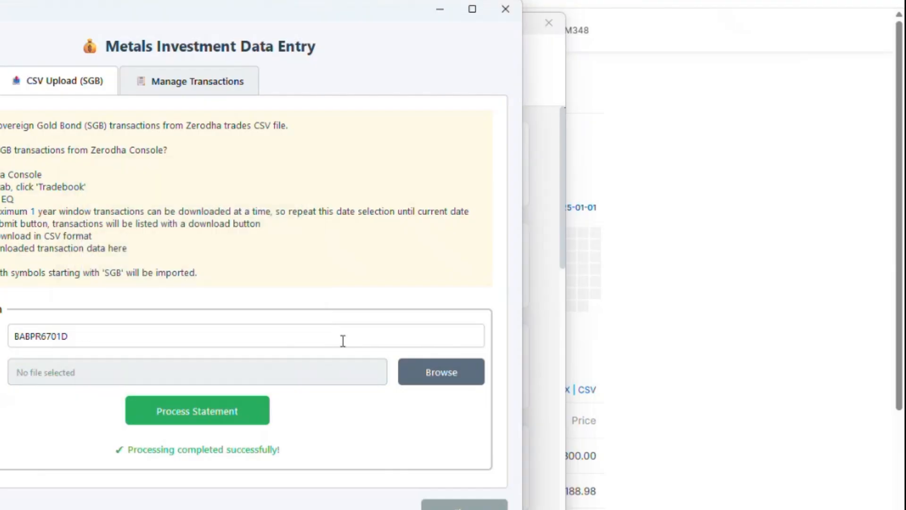
{"action": "left_click", "coordinate": [427, 368]}
{"action": "left_click", "coordinate": [4, 393]}
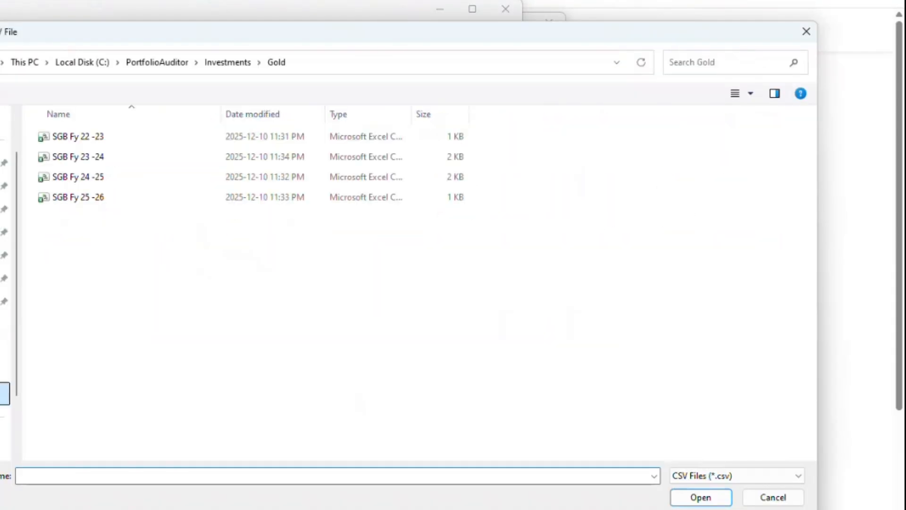
{"action": "double_click", "coordinate": [105, 197]}
{"action": "left_click", "coordinate": [206, 410]}
{"action": "left_click", "coordinate": [272, 330]}
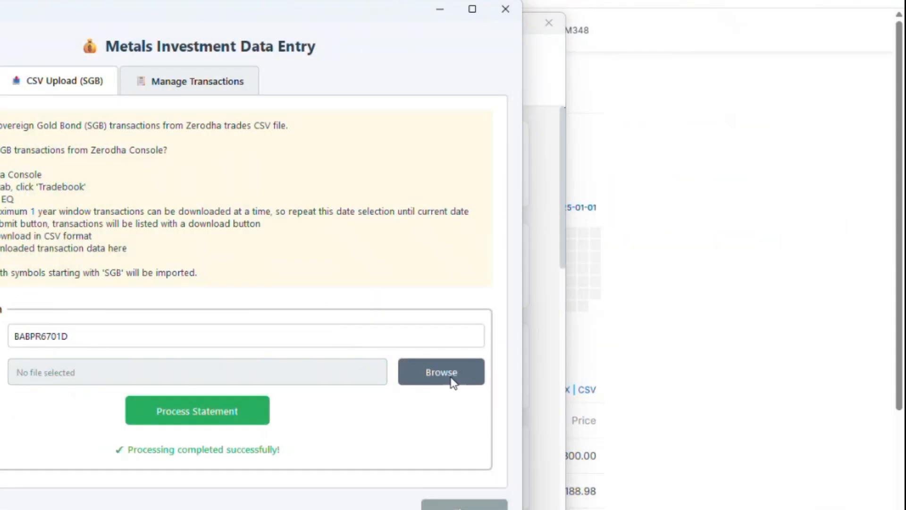
- Import SGB Fy 22 -23.csv, which has no SGB transactions, then return to manual entry
{"action": "left_click", "coordinate": [456, 378]}
{"action": "left_click", "coordinate": [4, 393]}
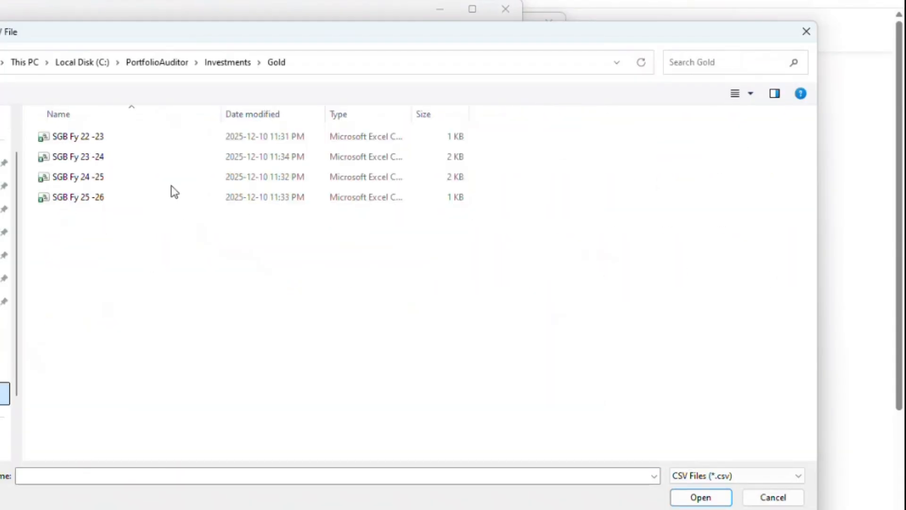
{"action": "double_click", "coordinate": [101, 138]}
{"action": "left_click", "coordinate": [210, 409]}
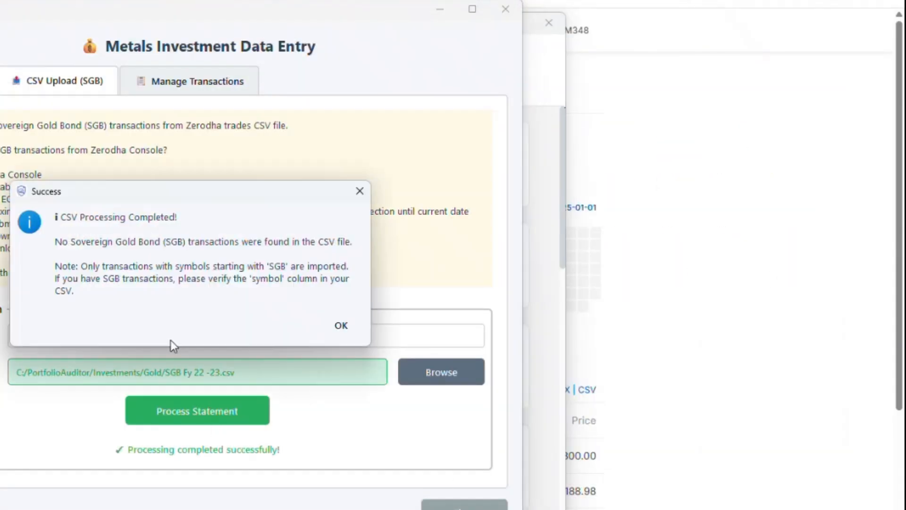
{"action": "left_click", "coordinate": [338, 326]}
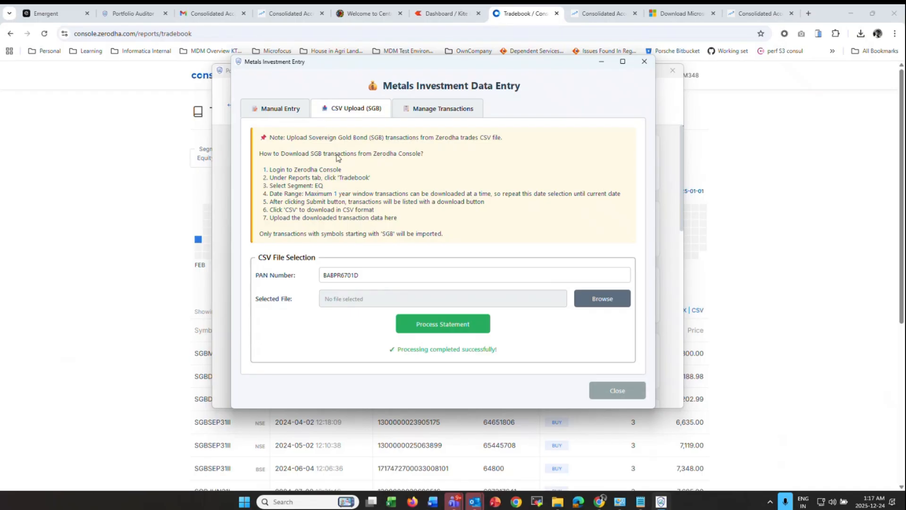
{"action": "left_click", "coordinate": [292, 109]}
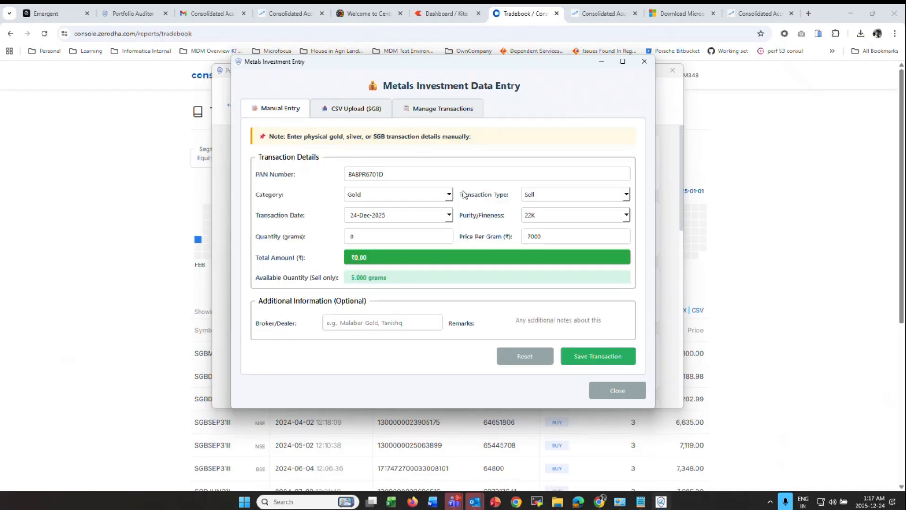
- List all 31 existing metal transactions with filters reset
{"action": "left_click", "coordinate": [435, 107]}
{"action": "left_click", "coordinate": [485, 215]}
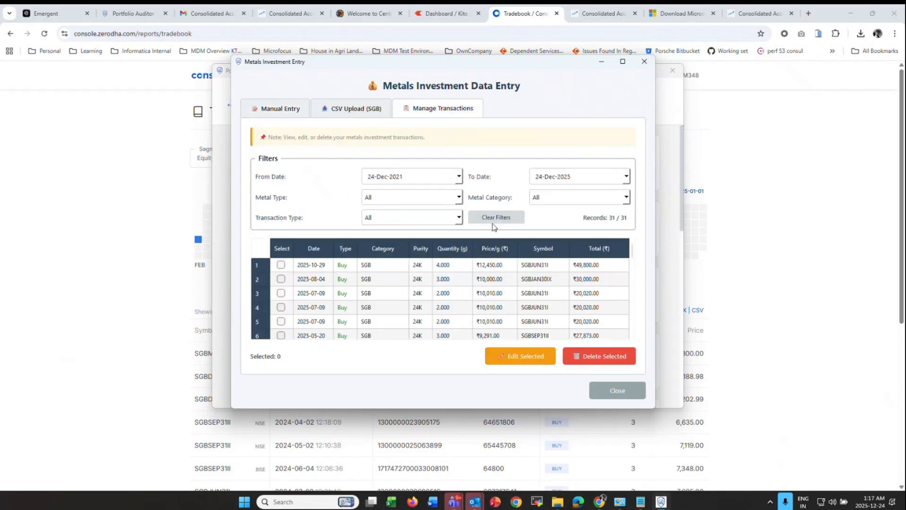
{"action": "left_click", "coordinate": [420, 292]}
{"action": "scroll", "coordinate": [426, 286], "scroll_direction": "down", "scroll_amount": 8}
{"action": "scroll", "coordinate": [426, 285], "scroll_direction": "up", "scroll_amount": 8}
{"action": "left_click", "coordinate": [324, 293]}
- Filter to Physical Gold and open the 2024-12-24 sell for editing
{"action": "left_click", "coordinate": [562, 202]}
{"action": "left_click", "coordinate": [561, 228]}
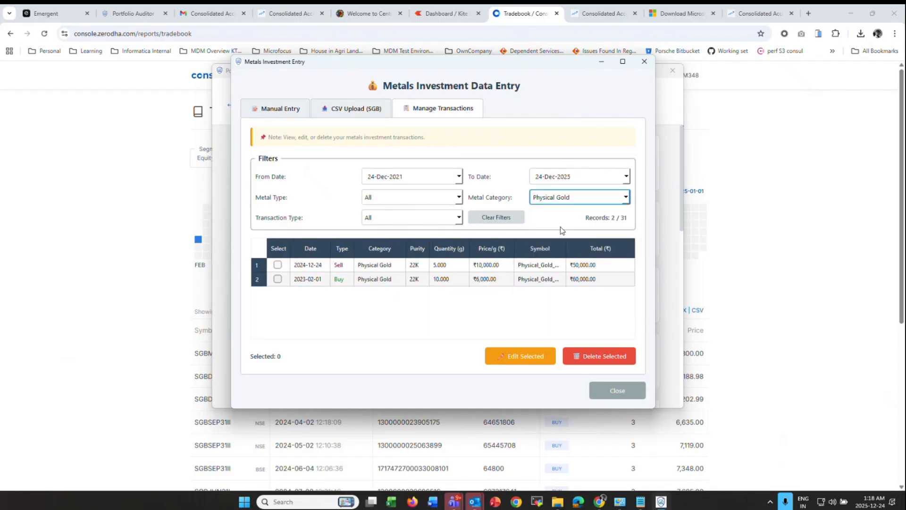
{"action": "left_click", "coordinate": [433, 268]}
{"action": "left_click", "coordinate": [278, 264]}
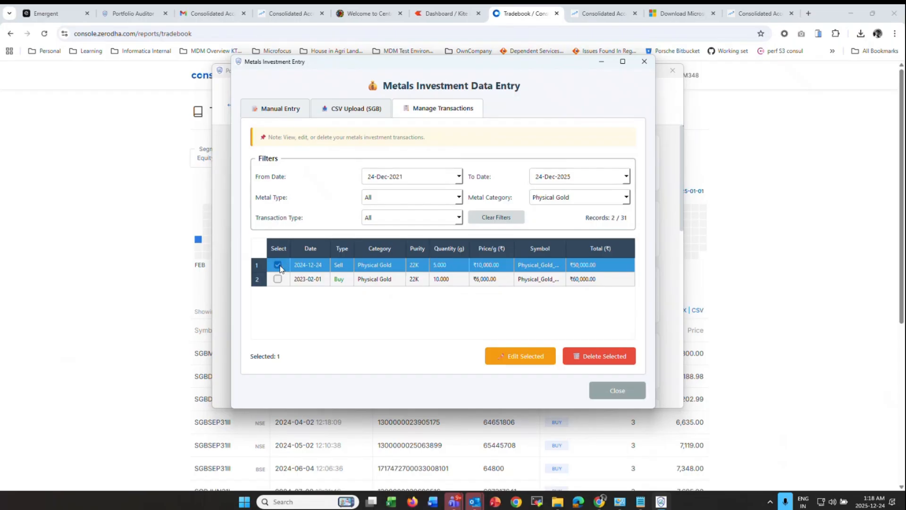
{"action": "left_click", "coordinate": [529, 359]}
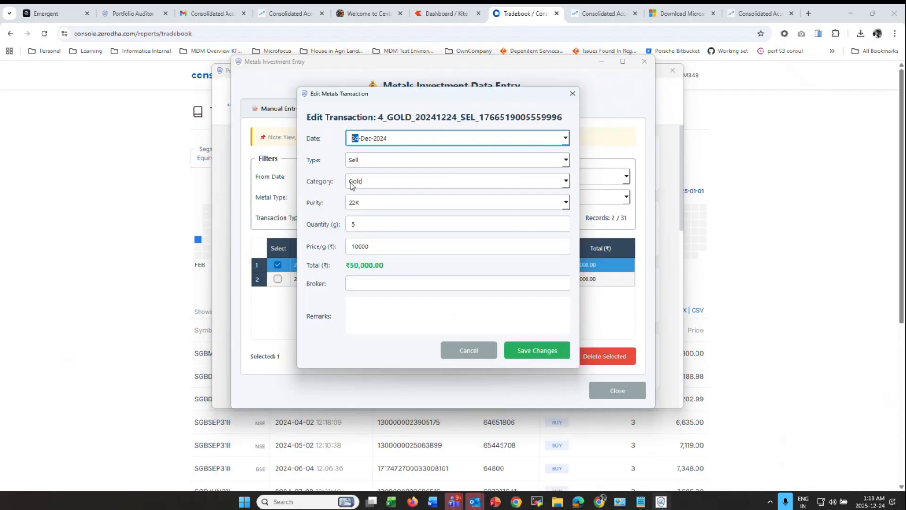
- Change the sale to 7 grams (₹70,000), save it, and close the metals window
{"action": "left_click", "coordinate": [364, 220]}
{"action": "double_click", "coordinate": [364, 220]}
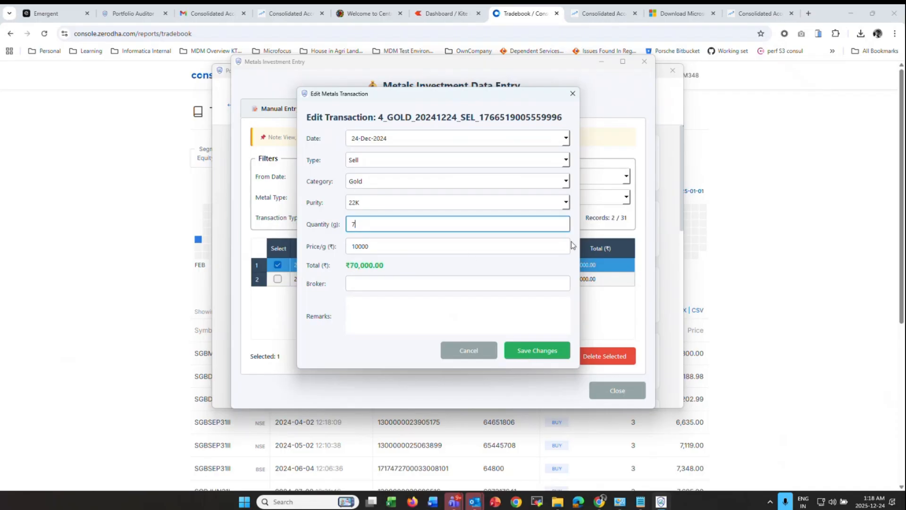
{"action": "left_click", "coordinate": [557, 354]}
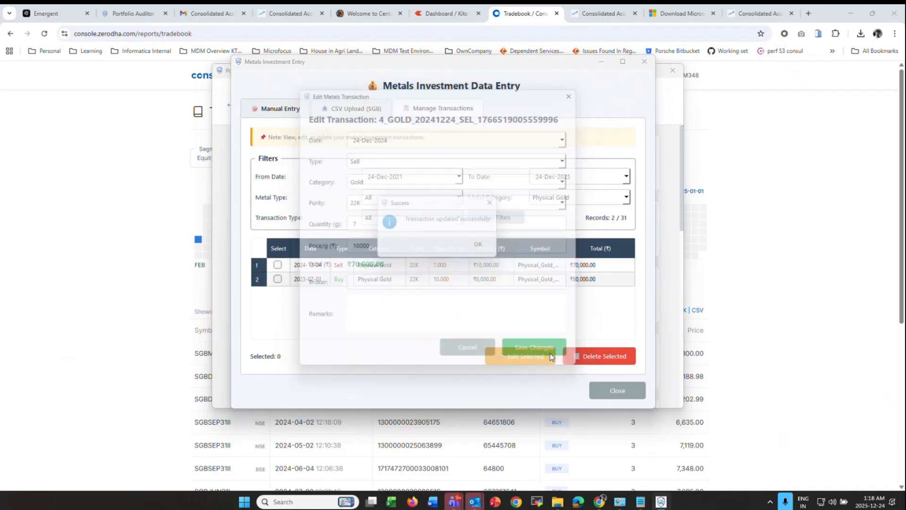
{"action": "left_click", "coordinate": [485, 244]}
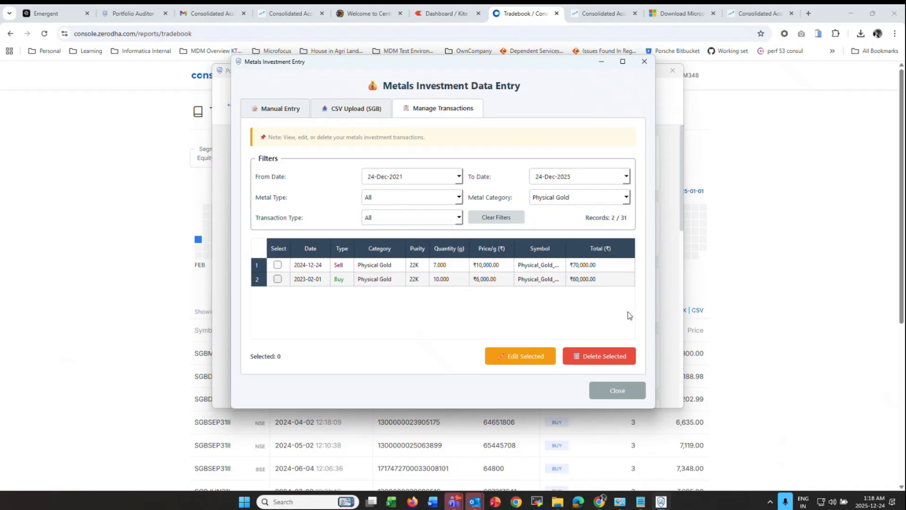
{"action": "left_click", "coordinate": [644, 62]}
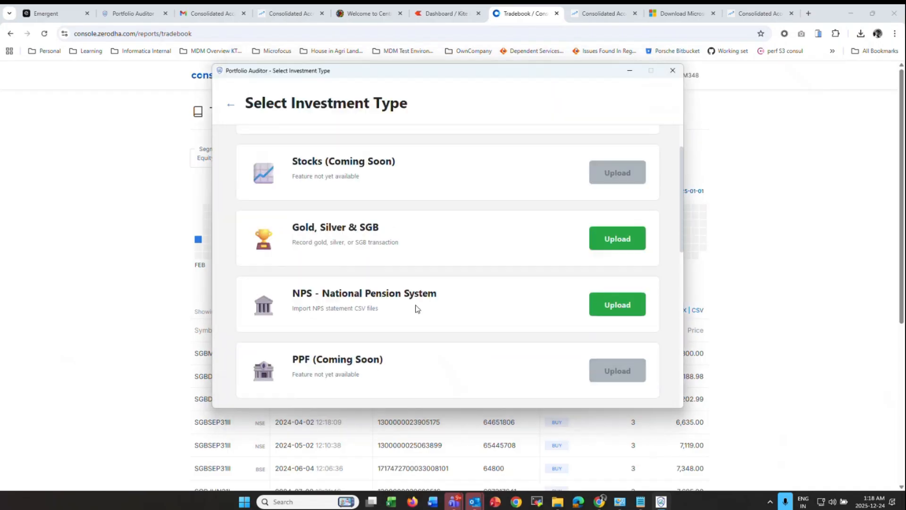
- Open the upload form on the NPS - National Pension System card
{"action": "scroll", "coordinate": [418, 309], "scroll_direction": "down", "scroll_amount": 1}
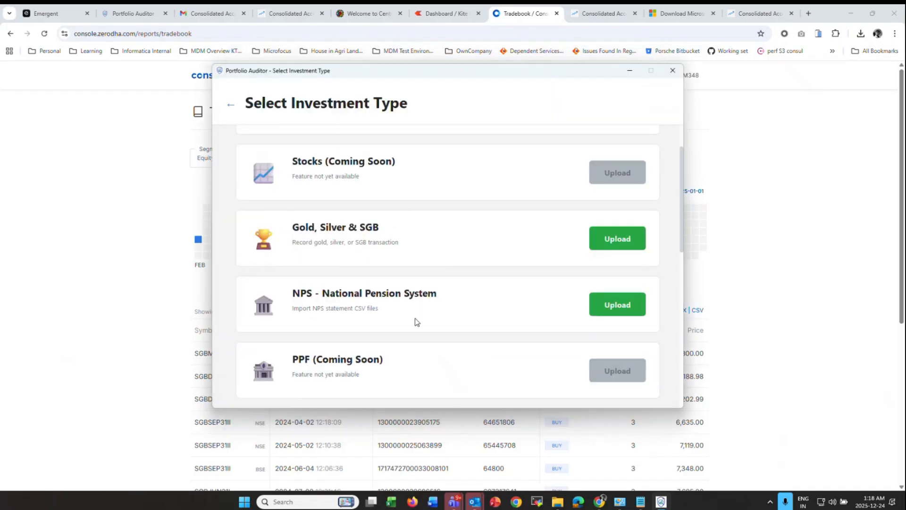
{"action": "left_click", "coordinate": [621, 301]}
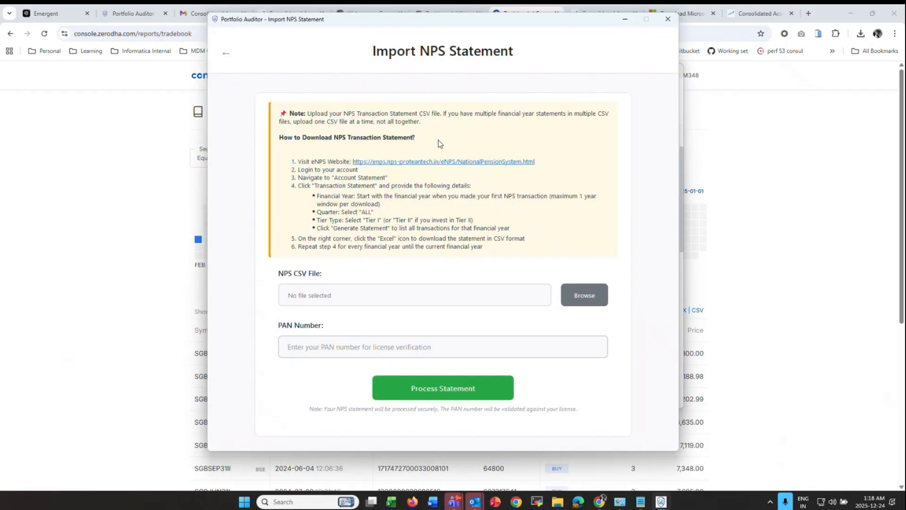
- Load the 21-22 NPS statement CSV, enter the PAN, and process it
{"action": "left_click", "coordinate": [460, 169]}
{"action": "key", "text": "alt+Tab"}
{"action": "left_click", "coordinate": [434, 400]}
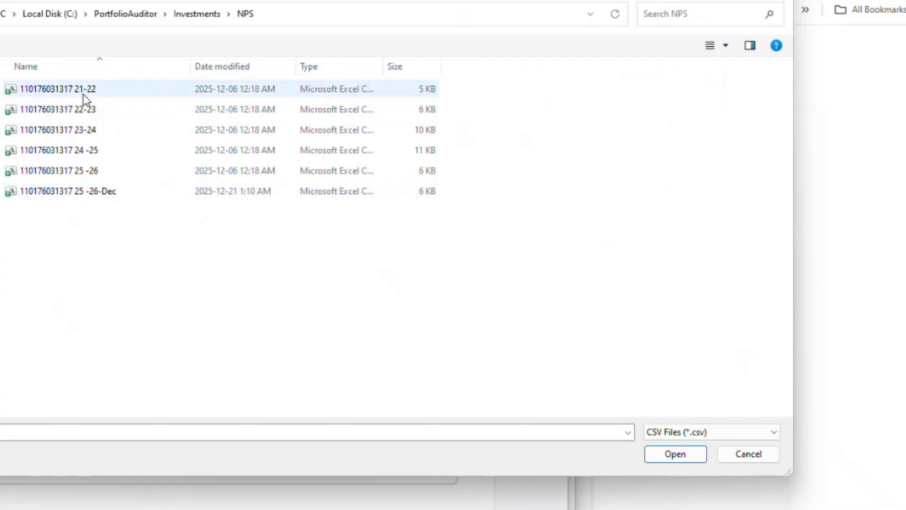
{"action": "double_click", "coordinate": [84, 90]}
{"action": "left_click", "coordinate": [168, 476]}
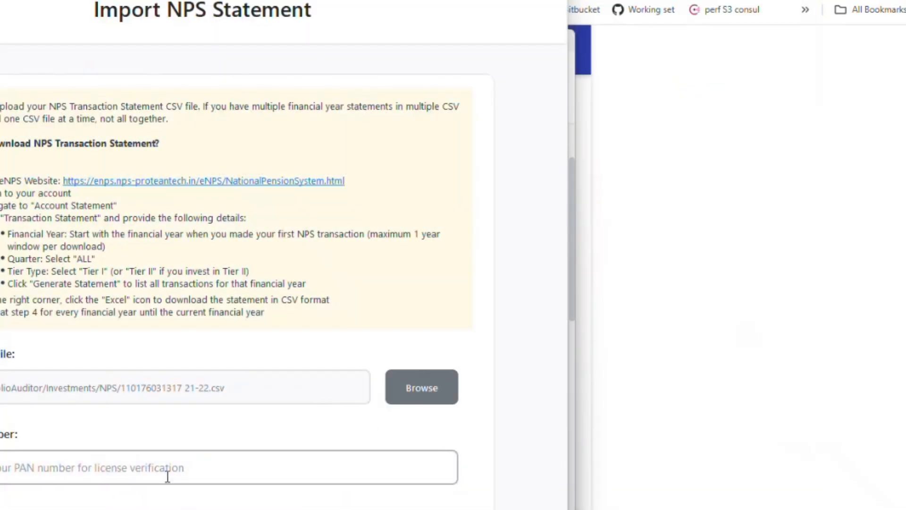
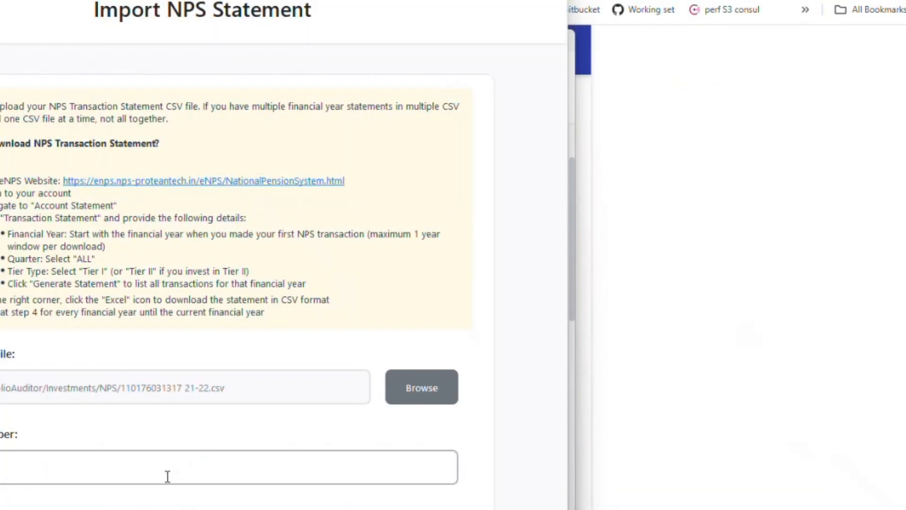
{"action": "left_click", "coordinate": [9, 468]}
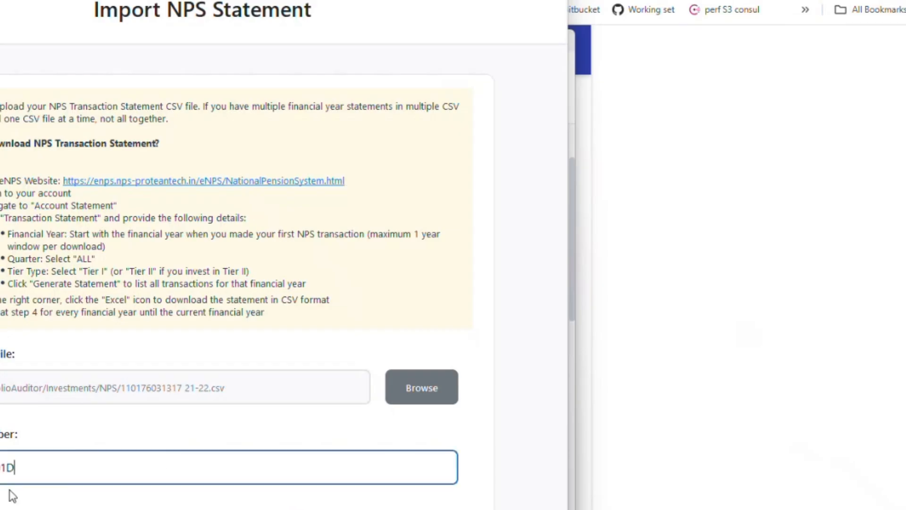
{"action": "left_click", "coordinate": [9, 509]}
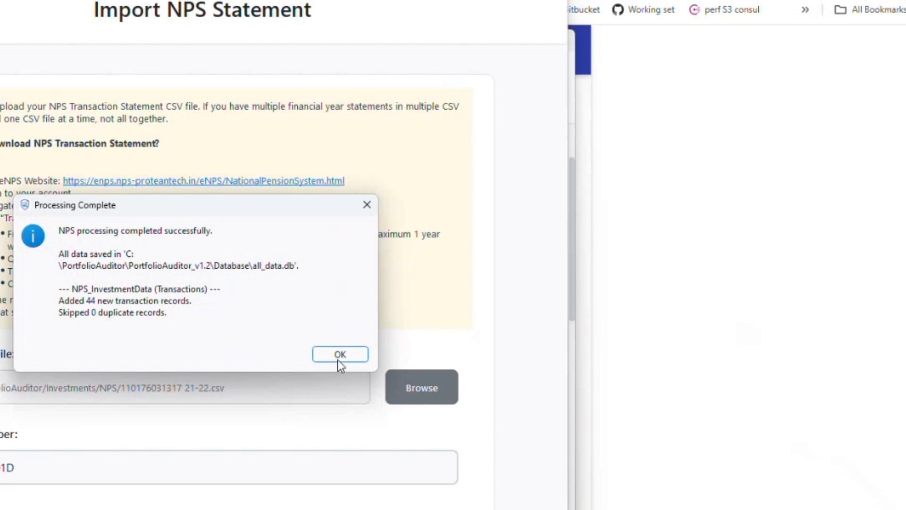
{"action": "left_click", "coordinate": [340, 355]}
- Import the 22-23, 23-24 and 24-25 NPS statement CSVs
{"action": "left_click", "coordinate": [421, 388]}
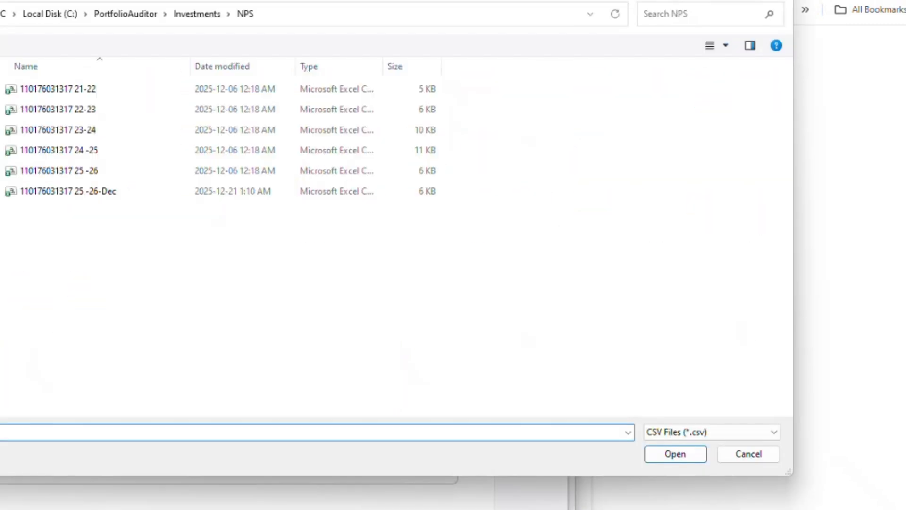
{"action": "double_click", "coordinate": [94, 118]}
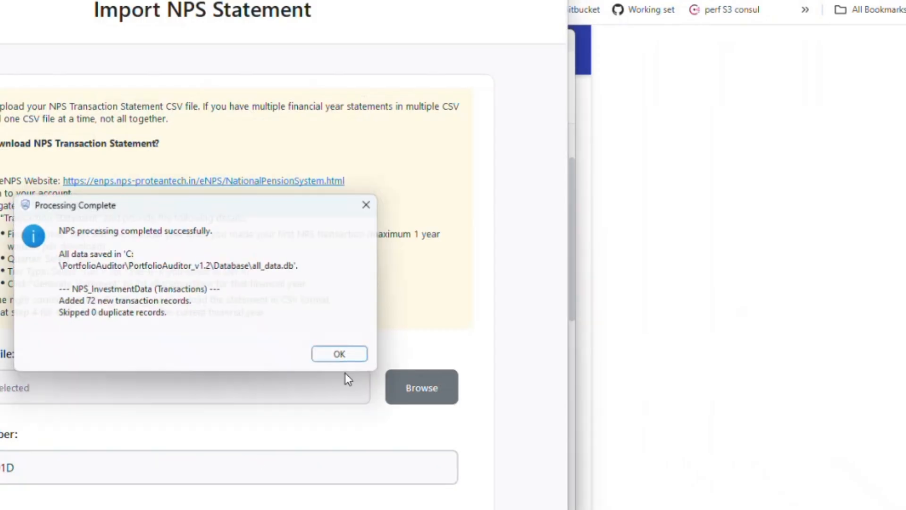
{"action": "left_click", "coordinate": [338, 355]}
{"action": "left_click", "coordinate": [424, 395]}
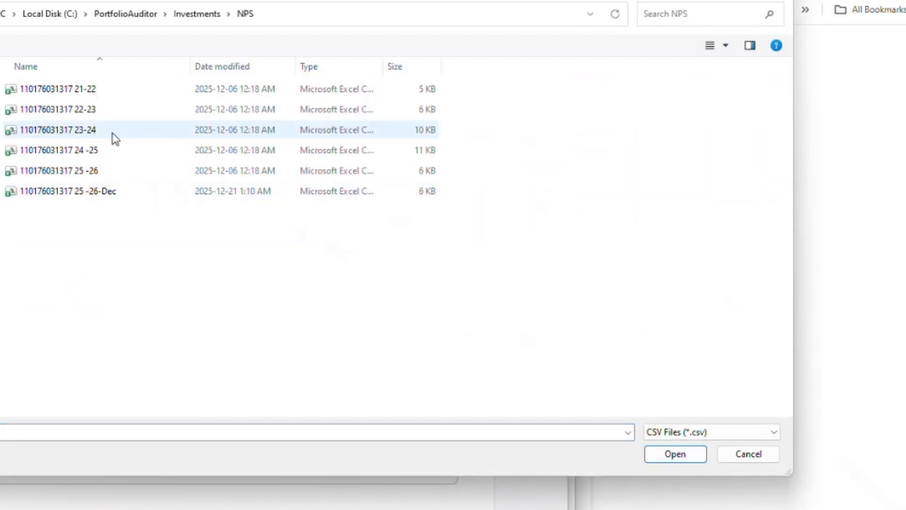
{"action": "double_click", "coordinate": [112, 132]}
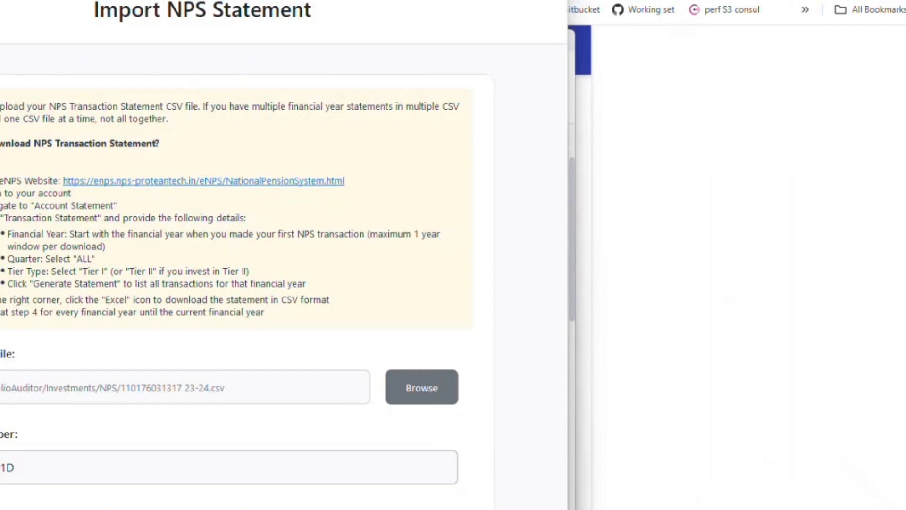
{"action": "left_click", "coordinate": [336, 355]}
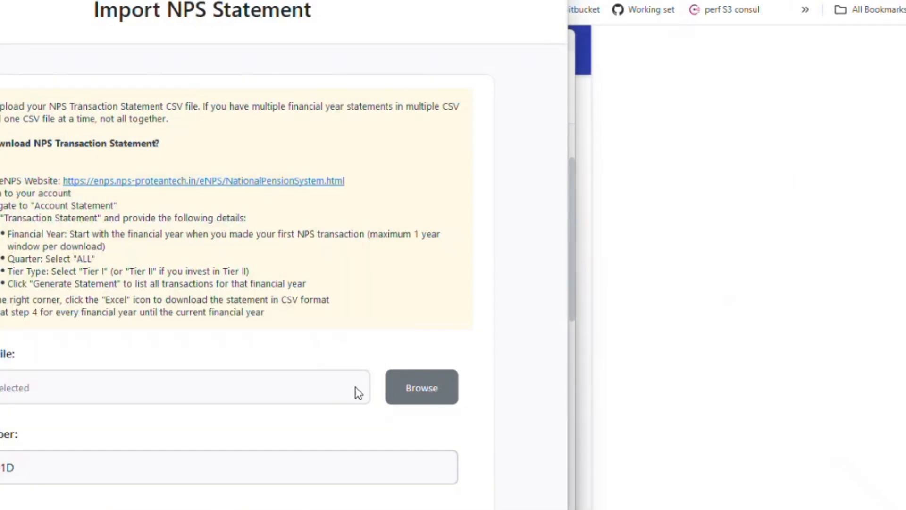
{"action": "left_click", "coordinate": [428, 394]}
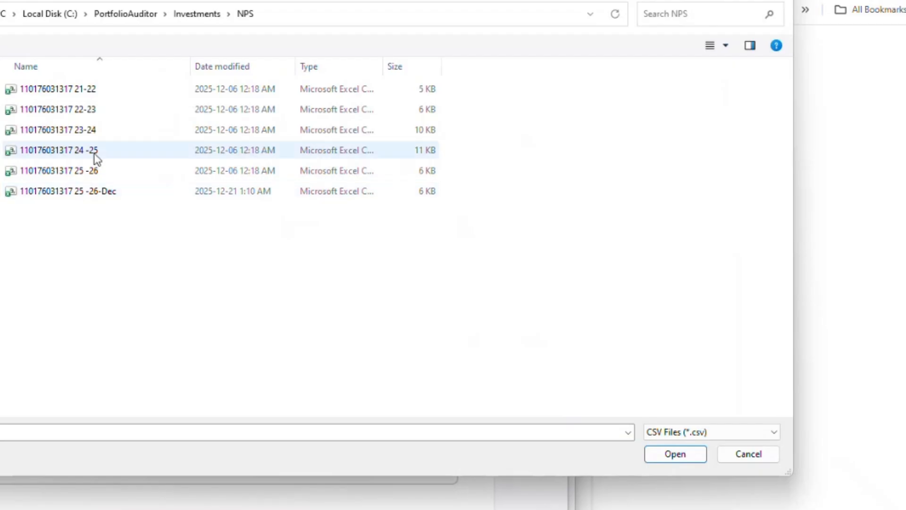
{"action": "double_click", "coordinate": [95, 153]}
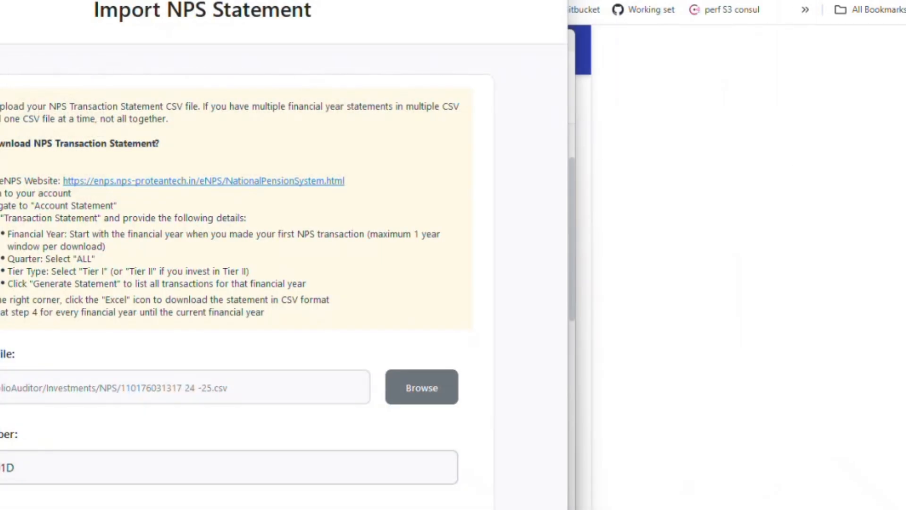
{"action": "left_click", "coordinate": [341, 355]}
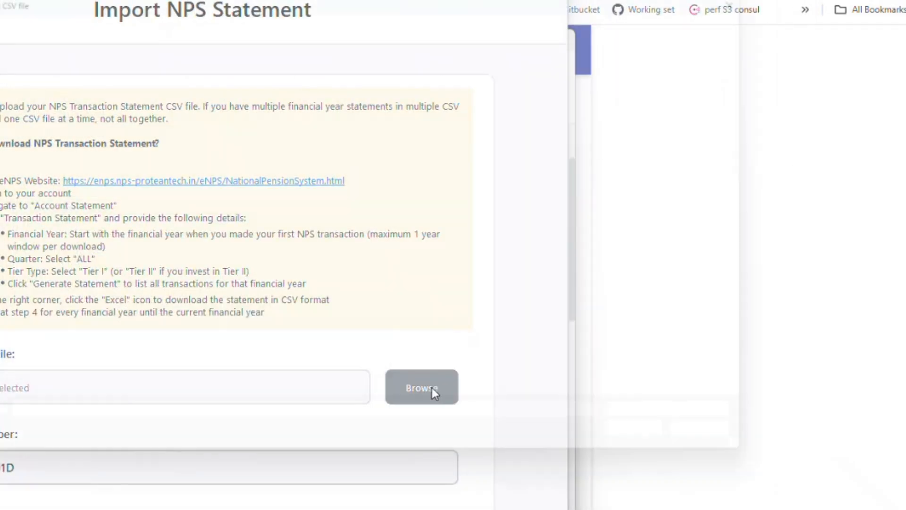
- Import the 25-26 and 25-26-Dec NPS statements, completing 48 new records
{"action": "left_click", "coordinate": [432, 387]}
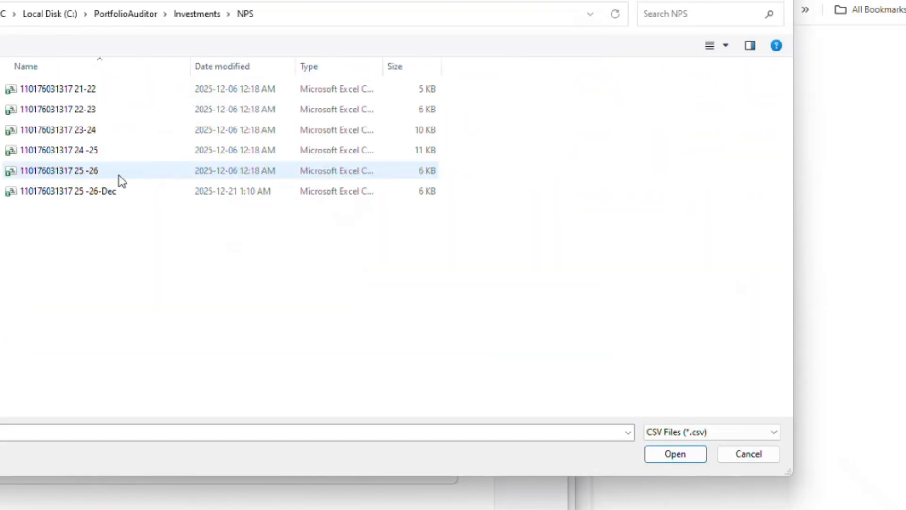
{"action": "double_click", "coordinate": [118, 173]}
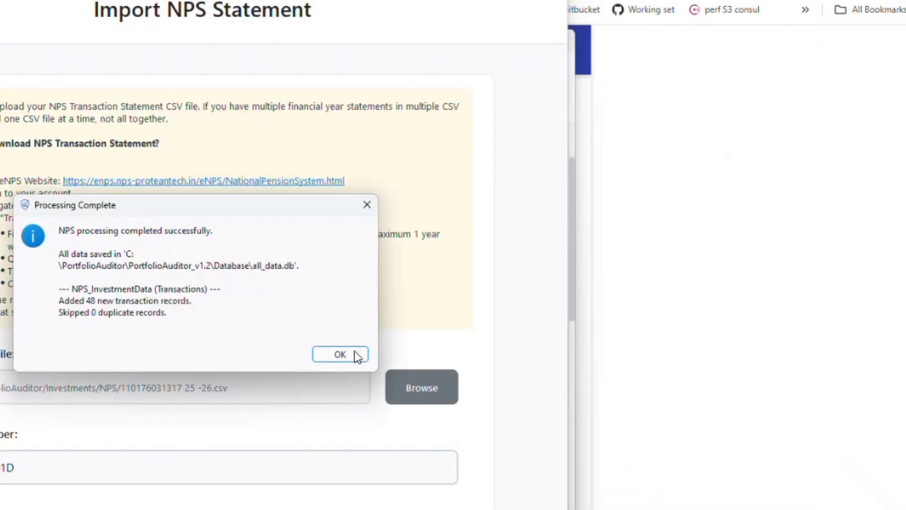
{"action": "left_click", "coordinate": [340, 354]}
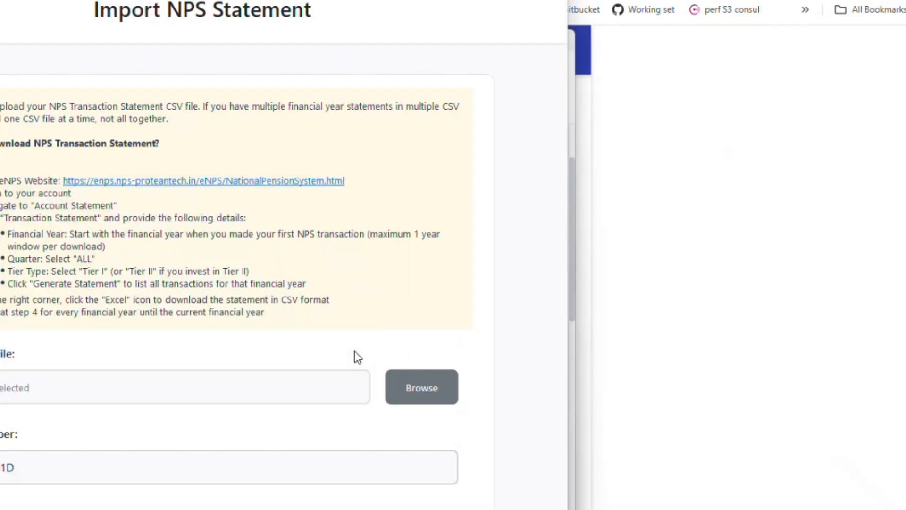
{"action": "left_click", "coordinate": [435, 397]}
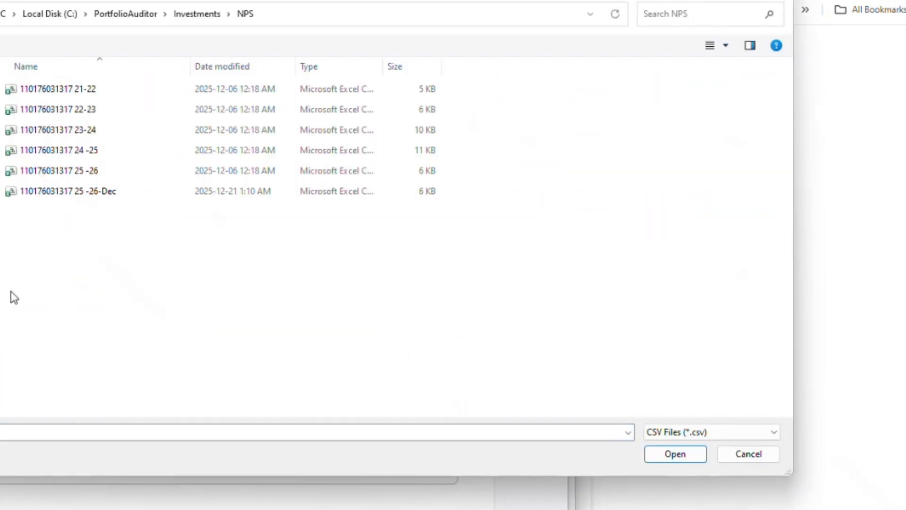
{"action": "left_click", "coordinate": [177, 190]}
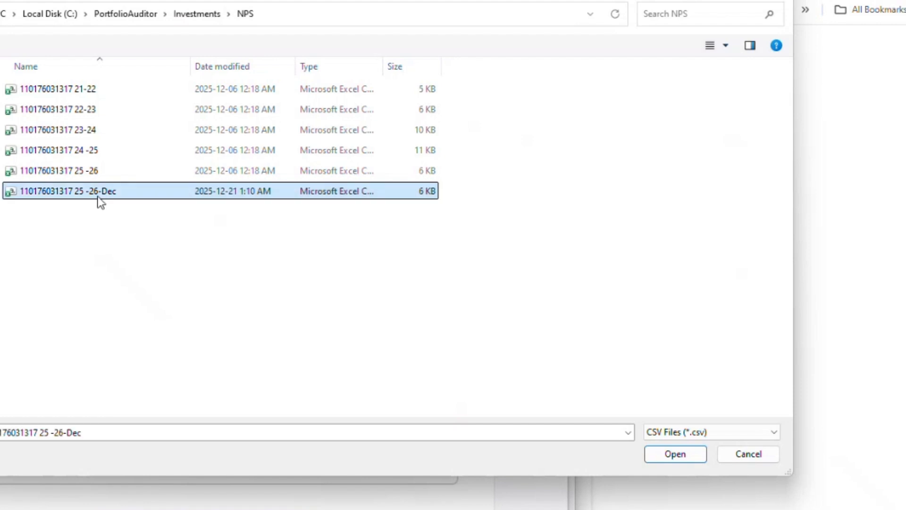
{"action": "key", "text": "Return"}
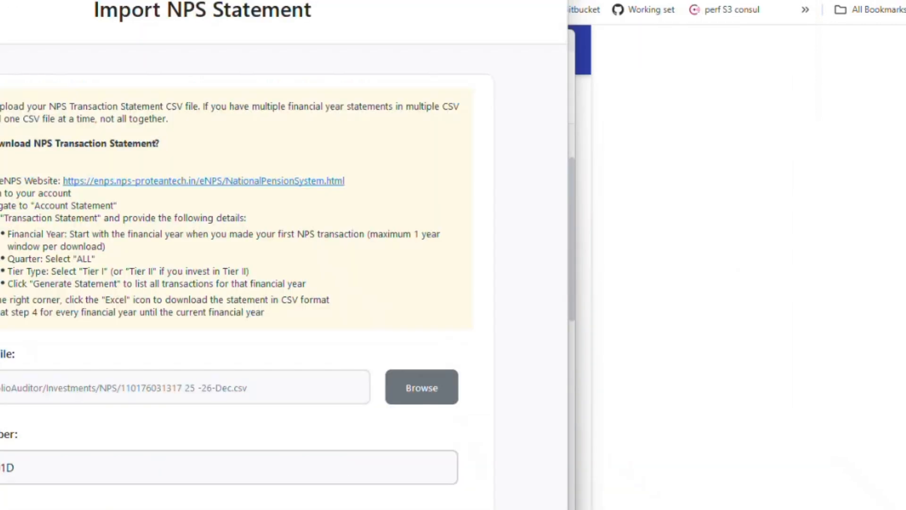
{"action": "left_click", "coordinate": [349, 362]}
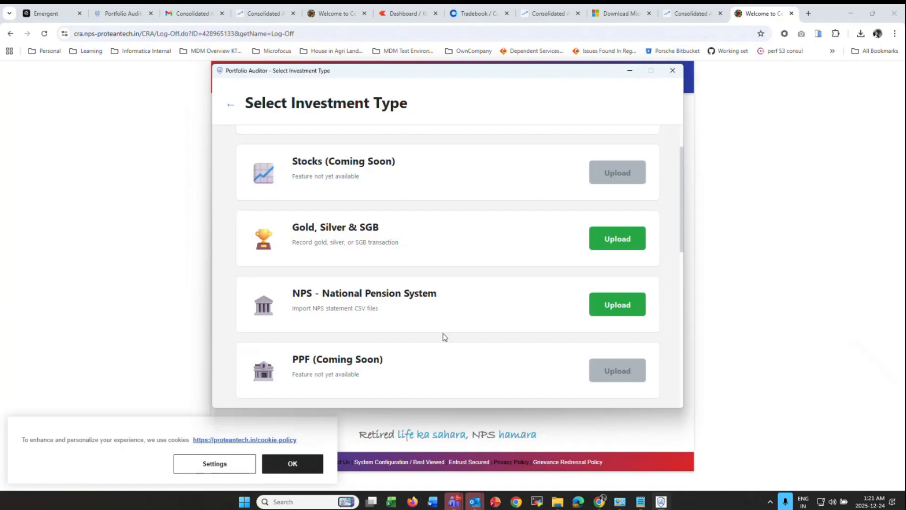
- Close the Select Investment Type window to reach the main options screen
{"action": "scroll", "coordinate": [382, 298], "scroll_direction": "up", "scroll_amount": 2}
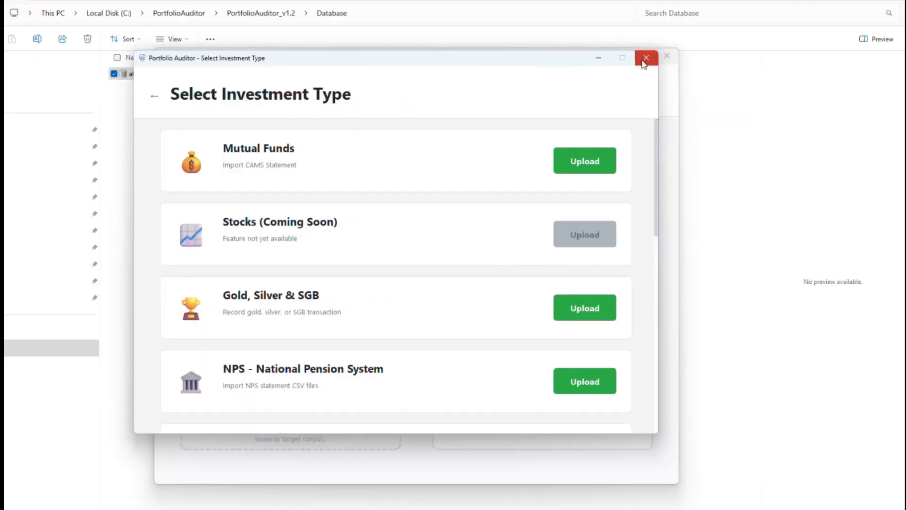
{"action": "left_click", "coordinate": [644, 56]}
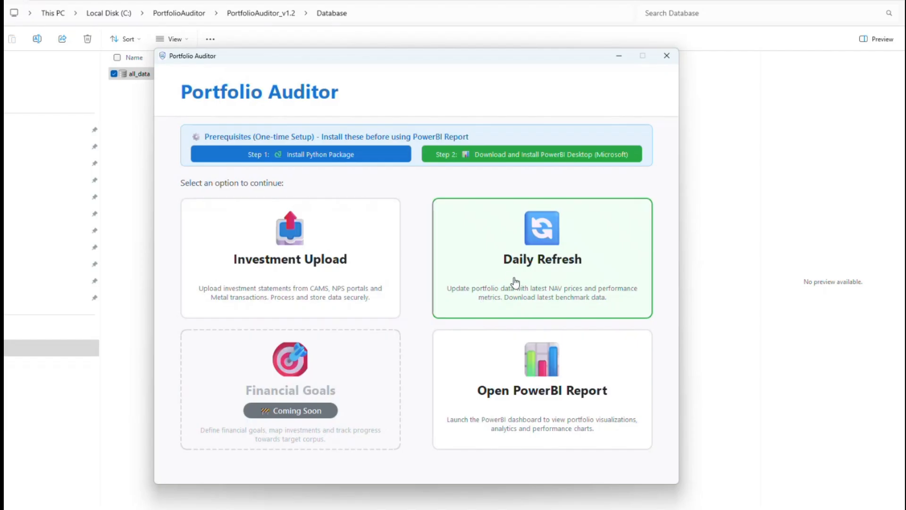
- Open Daily Refresh, reposition its window, and run Mutual Funds Refresh (Saved Benchmarks)
{"action": "left_click", "coordinate": [542, 257]}
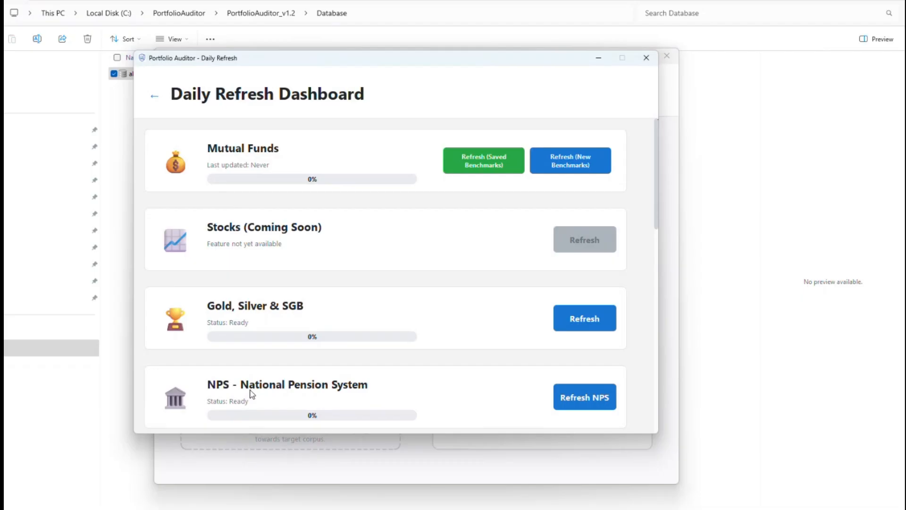
{"action": "left_click_drag", "start_coordinate": [370, 62], "coordinate": [559, 246]}
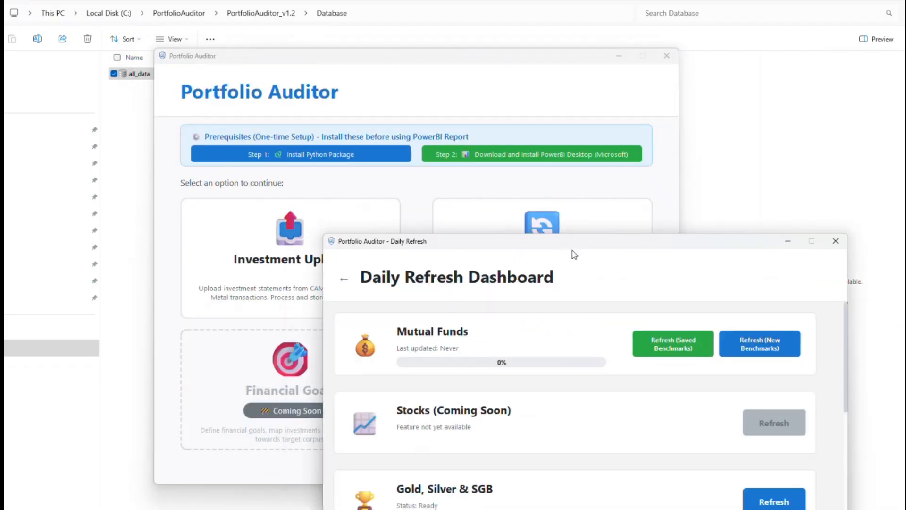
{"action": "left_click_drag", "start_coordinate": [572, 244], "coordinate": [543, 78]}
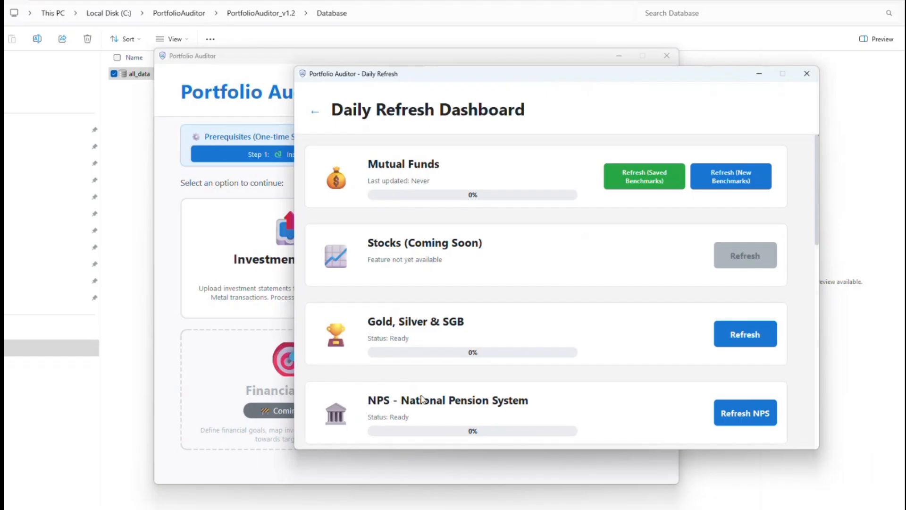
{"action": "left_click_drag", "start_coordinate": [565, 79], "coordinate": [334, 103]}
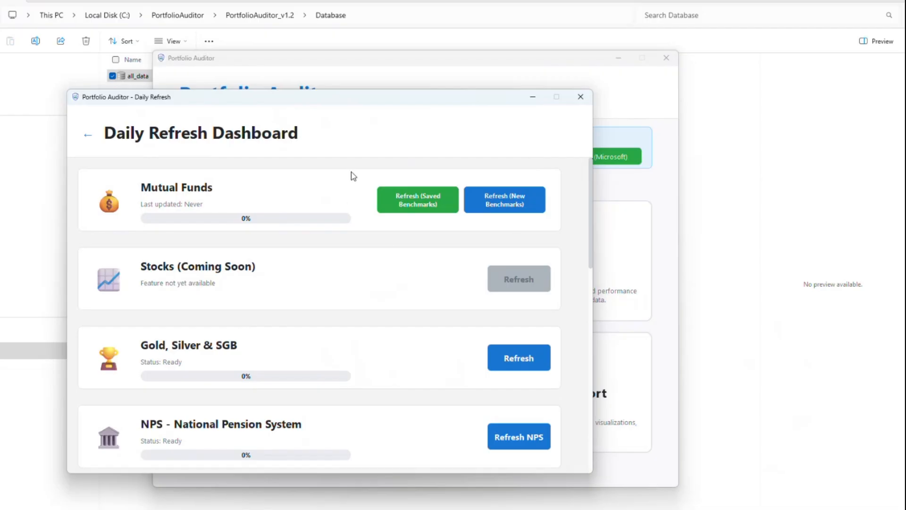
{"action": "left_click", "coordinate": [432, 205]}
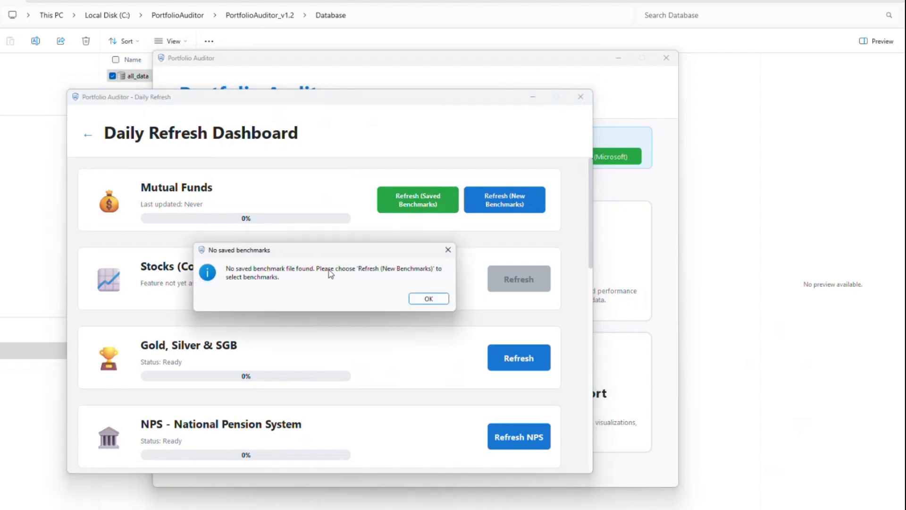
- Dismiss the 'No saved benchmarks' notice and choose Refresh (New Benchmarks) on the Mutual Funds card
{"action": "left_click", "coordinate": [427, 298]}
{"action": "left_click", "coordinate": [522, 204]}
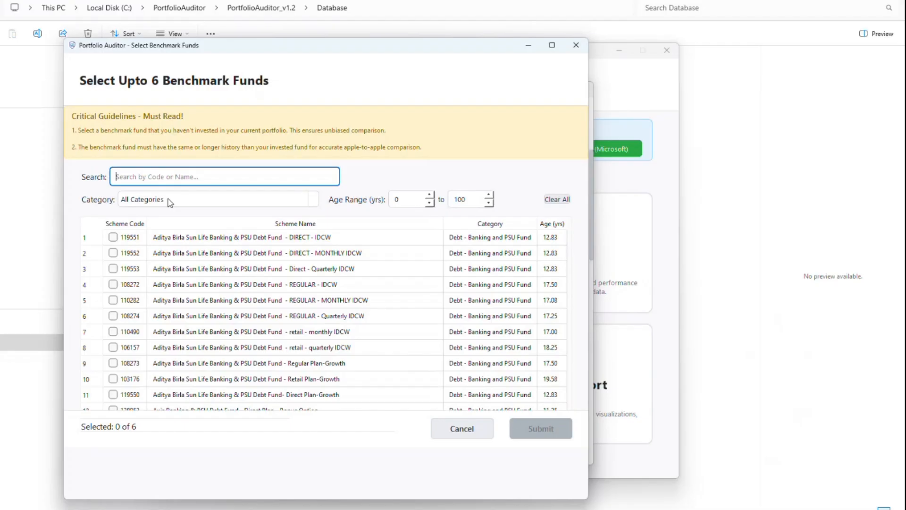
- Set the minimum fund age to 5 years and limit the list to Other - Index Funds
{"action": "scroll", "coordinate": [293, 240], "scroll_direction": "down", "scroll_amount": 12}
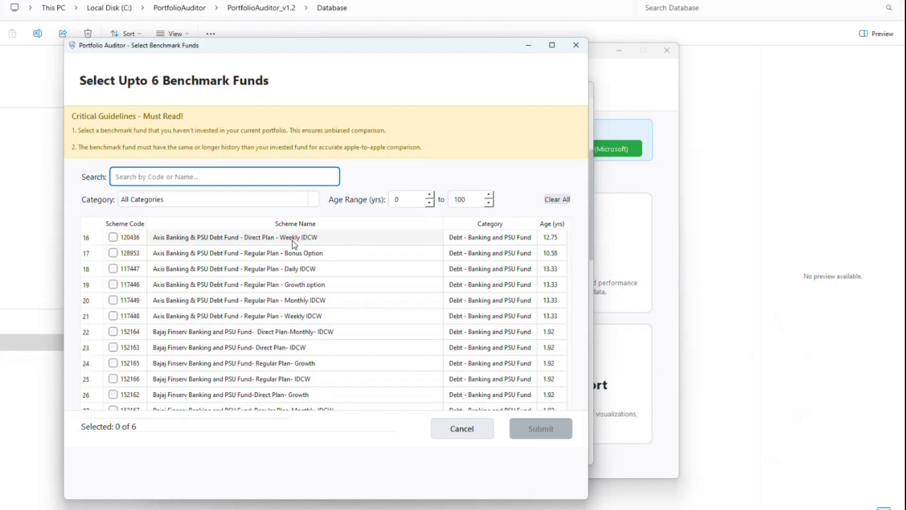
{"action": "scroll", "coordinate": [293, 243], "scroll_direction": "down", "scroll_amount": 12}
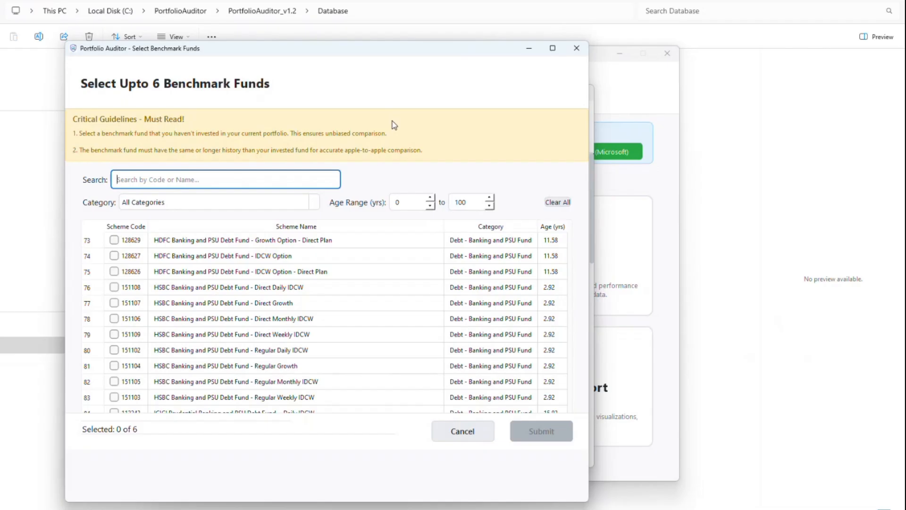
{"action": "double_click", "coordinate": [406, 203]}
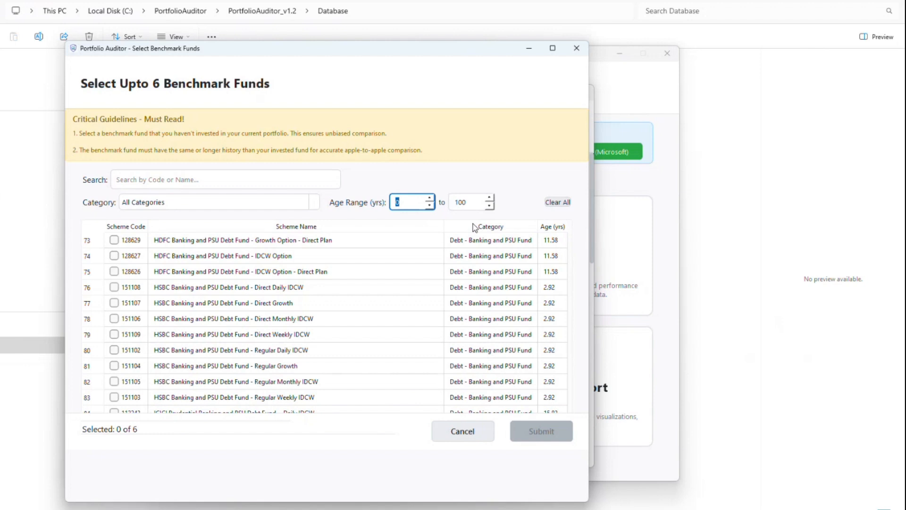
{"action": "type", "text": "5"}
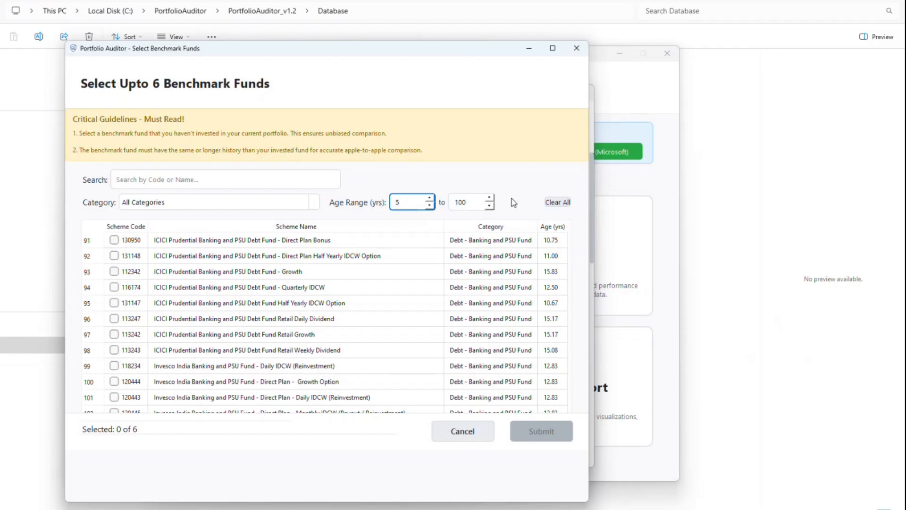
{"action": "left_click", "coordinate": [184, 180]}
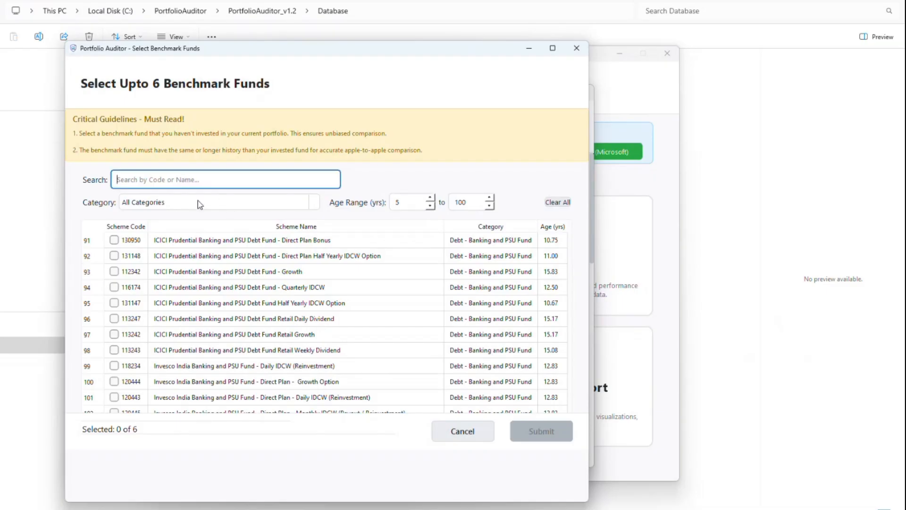
{"action": "type", "text": "Nifty "}
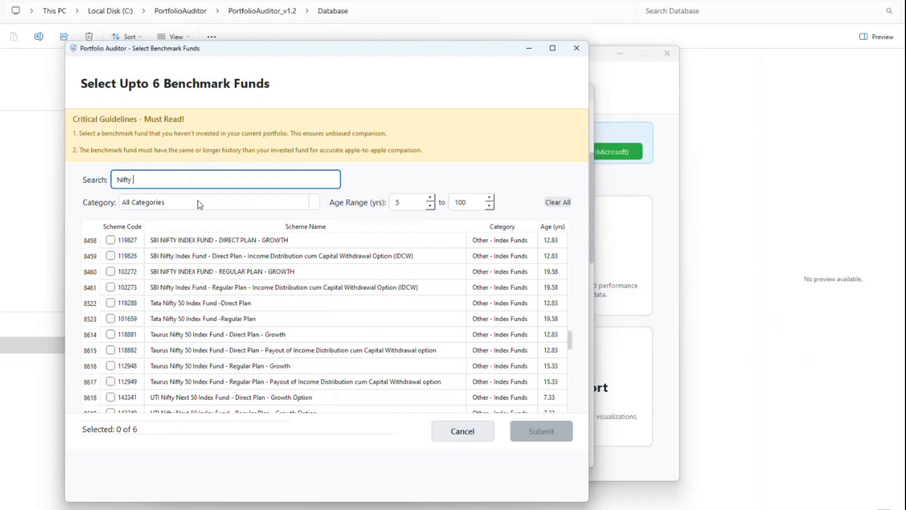
{"action": "type", "text": "50"}
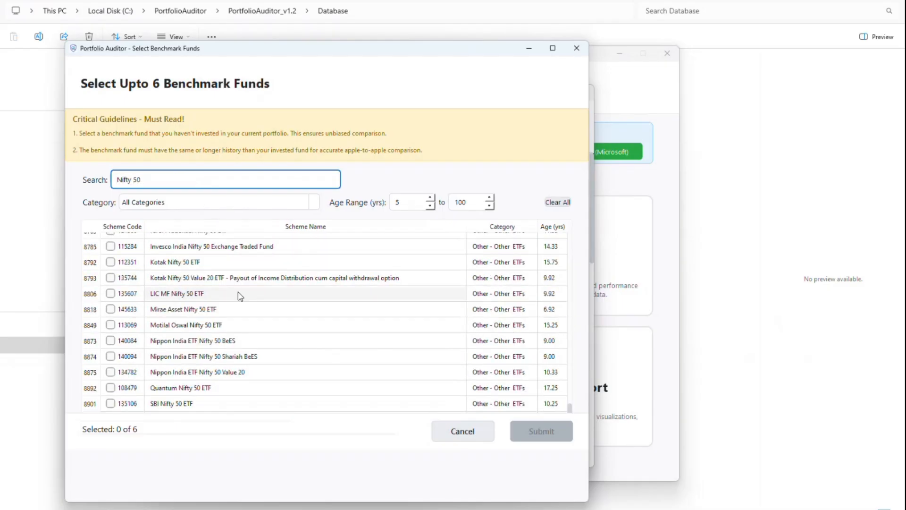
{"action": "left_click", "coordinate": [172, 201]}
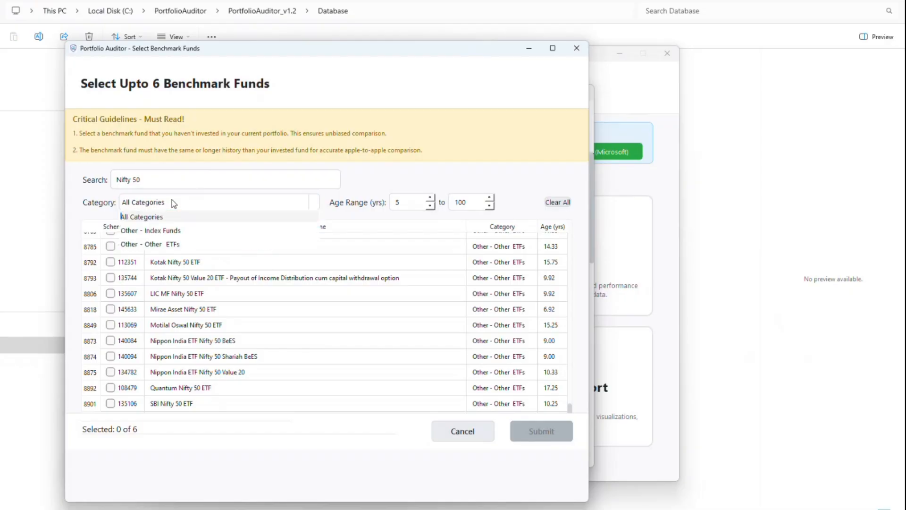
{"action": "left_click", "coordinate": [173, 230]}
{"action": "triple_click", "coordinate": [150, 178]}
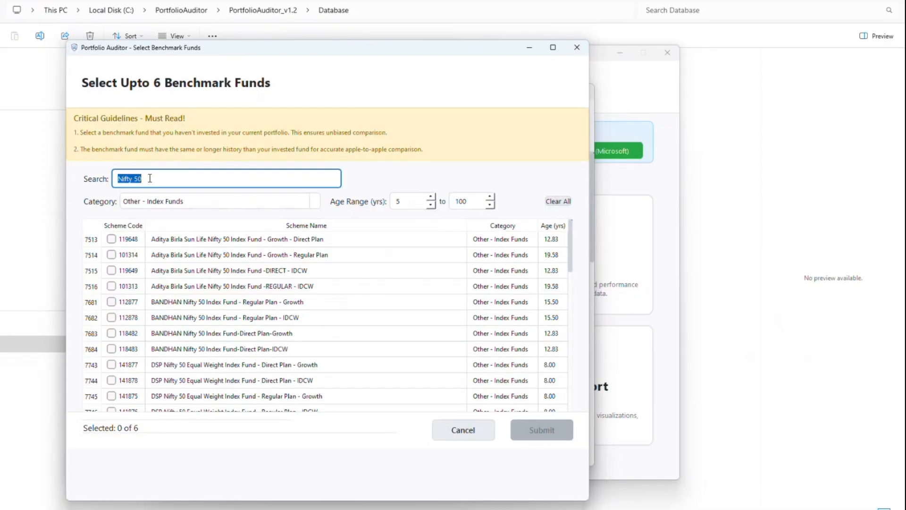
{"action": "key", "text": "BackSpace"}
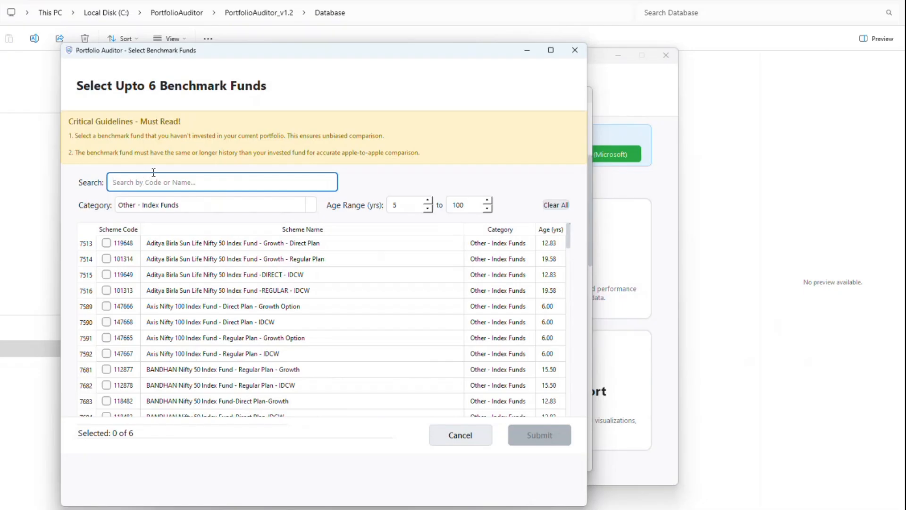
- Search and tick benchmark funds with scheme codes 119063, 147625 and 120684
{"action": "type", "text": "119063"}
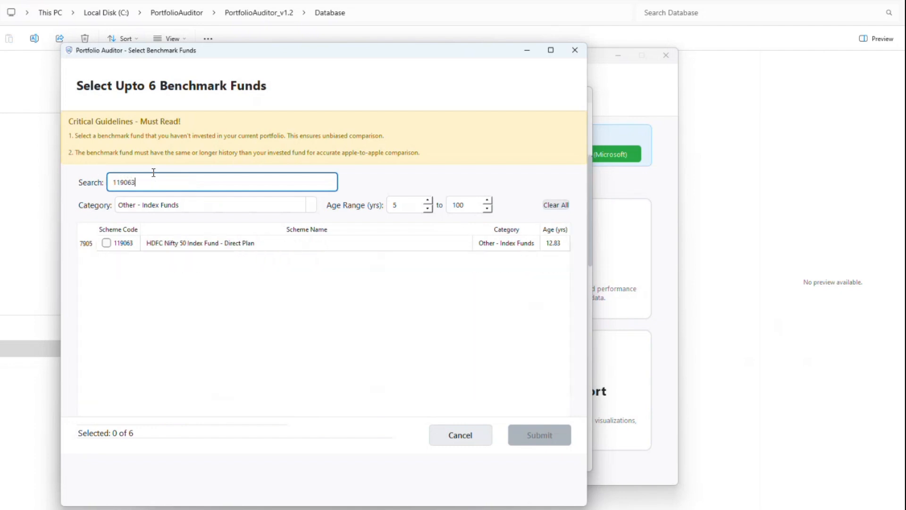
{"action": "left_click", "coordinate": [106, 242]}
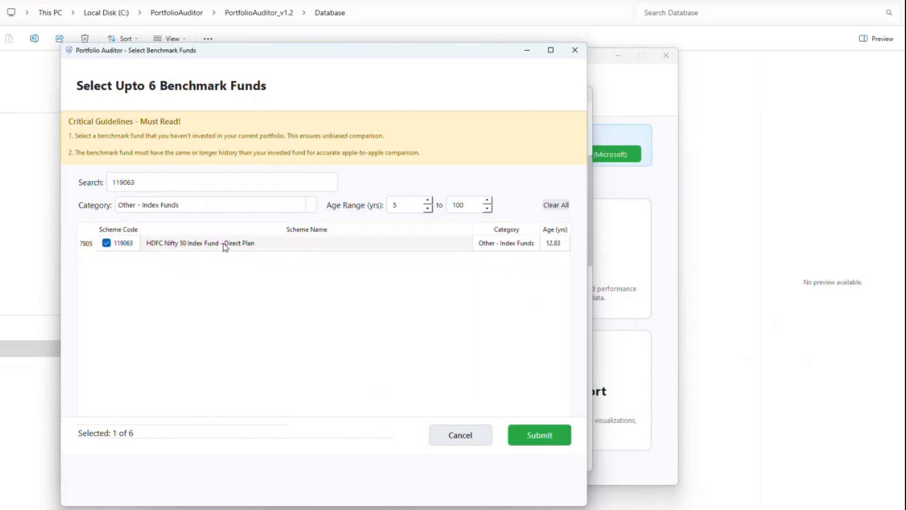
{"action": "double_click", "coordinate": [165, 183]}
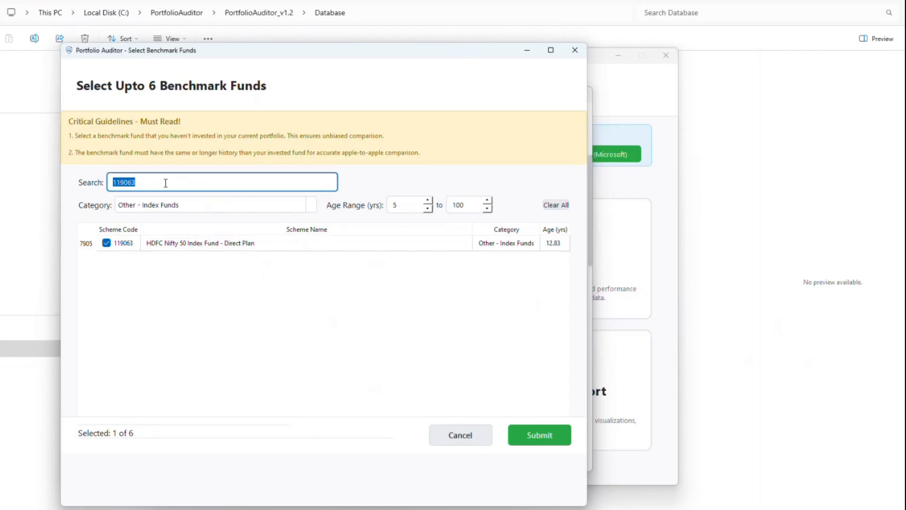
{"action": "key", "text": "BackSpace"}
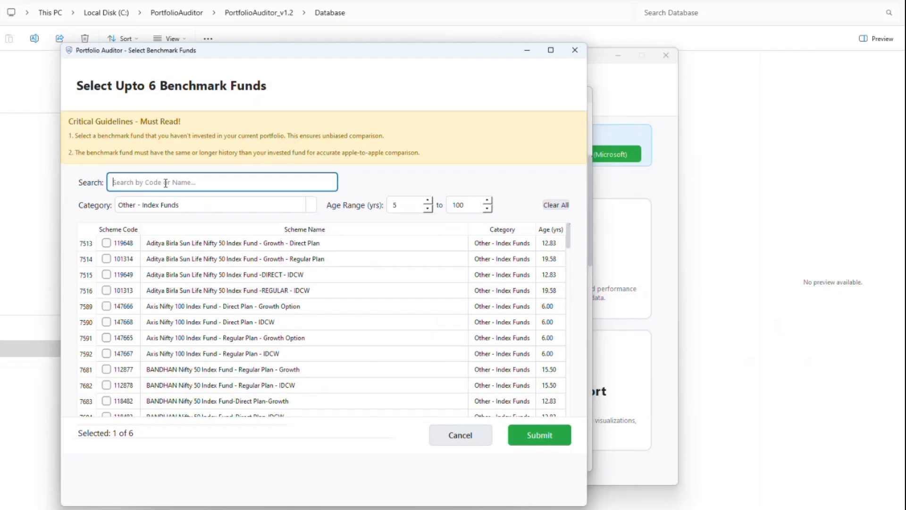
{"action": "type", "text": "147"}
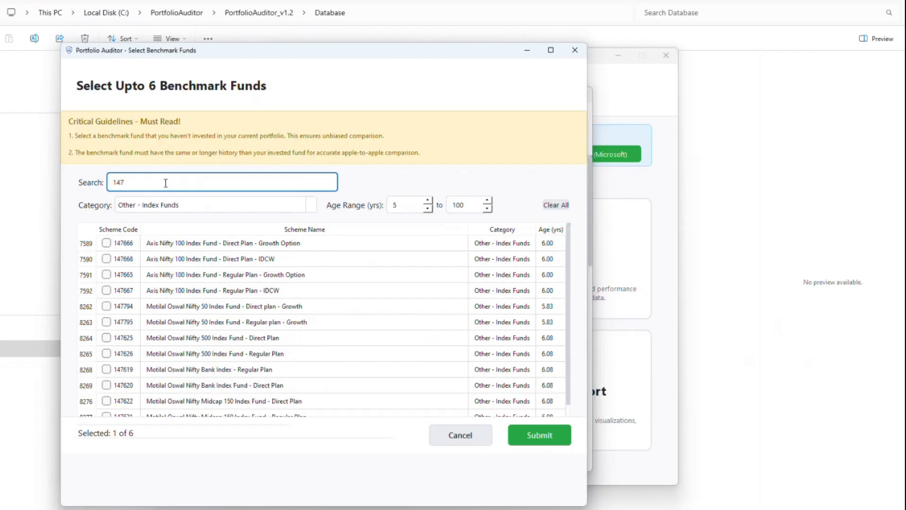
{"action": "type", "text": "625"}
{"action": "left_click", "coordinate": [106, 242]}
{"action": "left_click", "coordinate": [142, 185]}
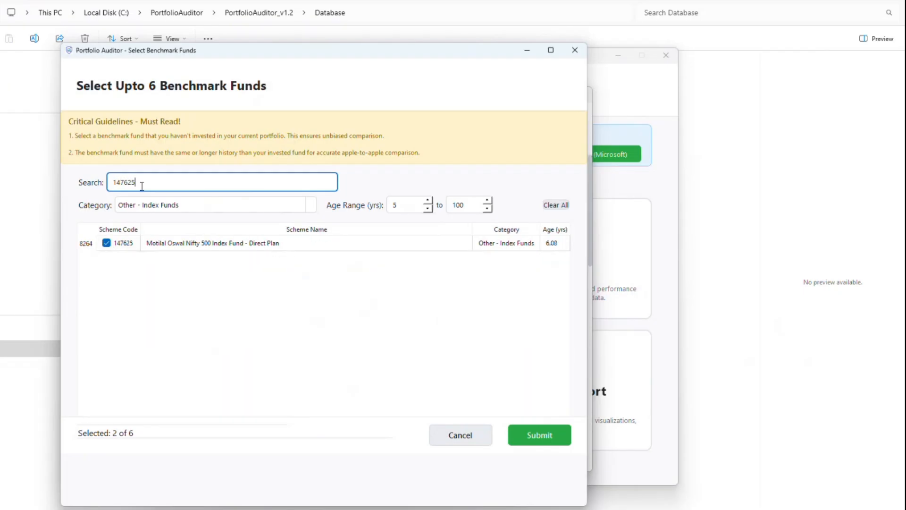
{"action": "double_click", "coordinate": [142, 186]}
{"action": "type", "text": "120684"}
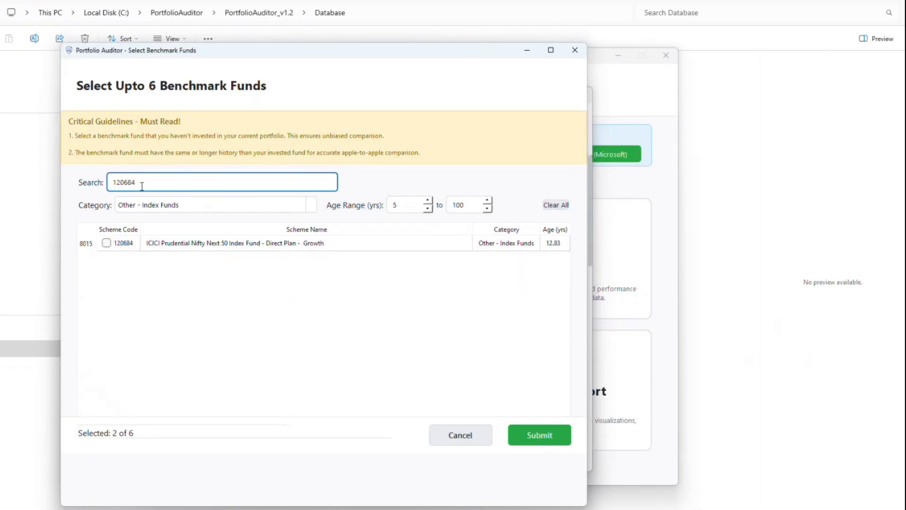
{"action": "left_click", "coordinate": [106, 243]}
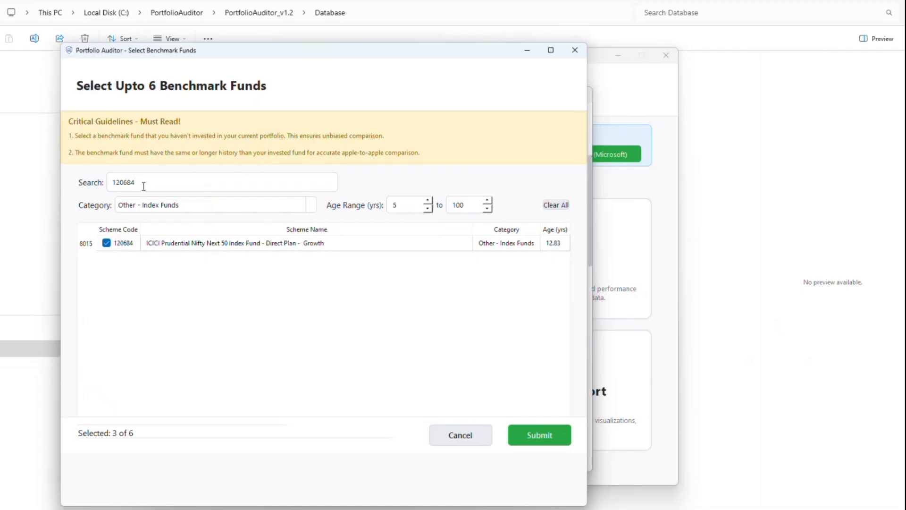
- Search and tick funds 147666, 147622 and 147623, then clear the search box
{"action": "double_click", "coordinate": [143, 184]}
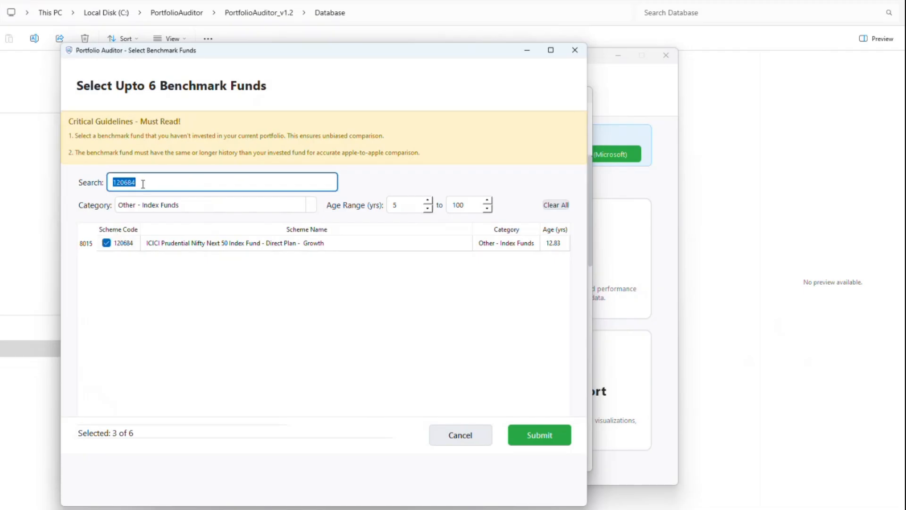
{"action": "type", "text": "147666"}
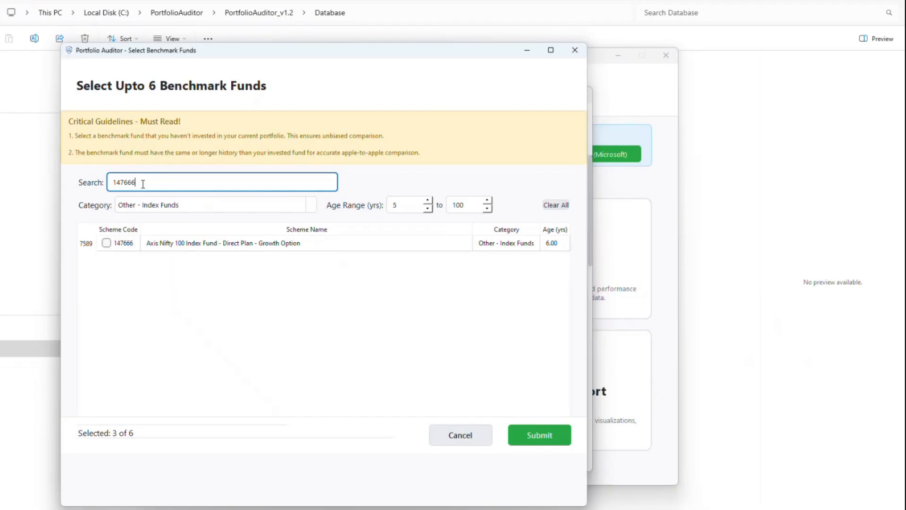
{"action": "left_click", "coordinate": [106, 243]}
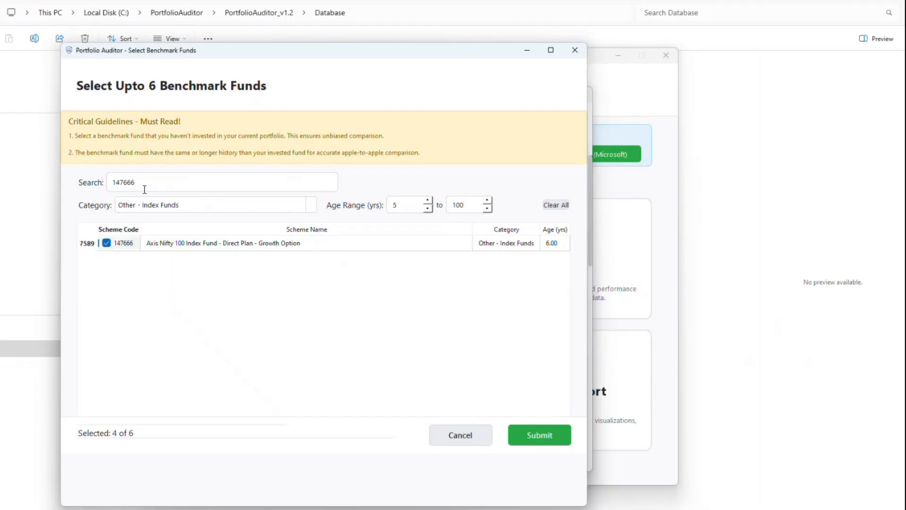
{"action": "double_click", "coordinate": [144, 183]}
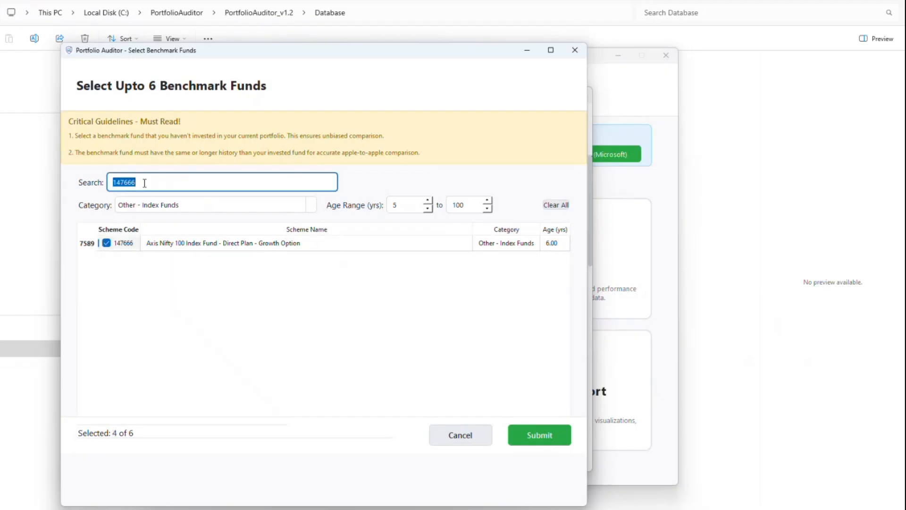
{"action": "type", "text": "147"}
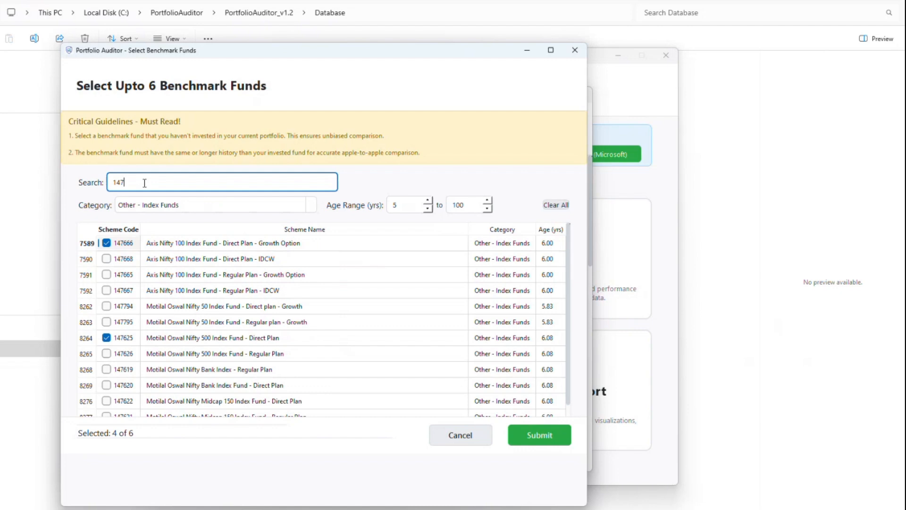
{"action": "type", "text": "622"}
{"action": "left_click", "coordinate": [106, 243]}
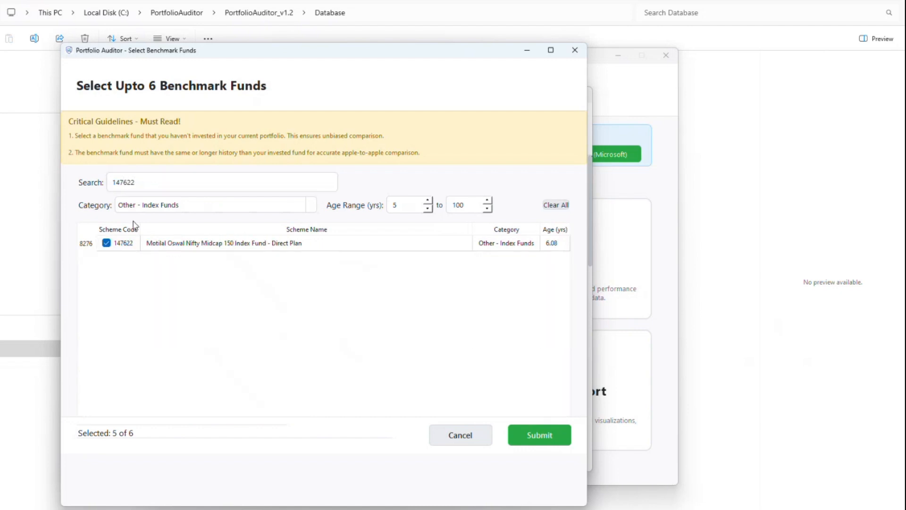
{"action": "left_click", "coordinate": [146, 183]}
{"action": "key", "text": "BackSpace"}
{"action": "type", "text": "3"}
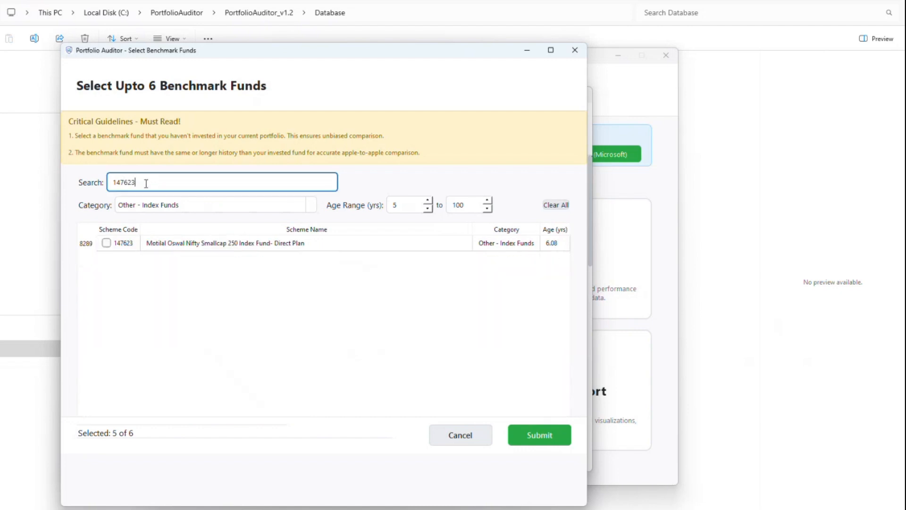
{"action": "left_click", "coordinate": [106, 242]}
{"action": "left_click", "coordinate": [160, 185]}
{"action": "key", "text": "ctrl+a"}
{"action": "key", "text": "BackSpace"}
- Submit the six chosen benchmarks and confirm to start the mutual fund refresh
{"action": "scroll", "coordinate": [112, 357], "scroll_direction": "down", "scroll_amount": 10}
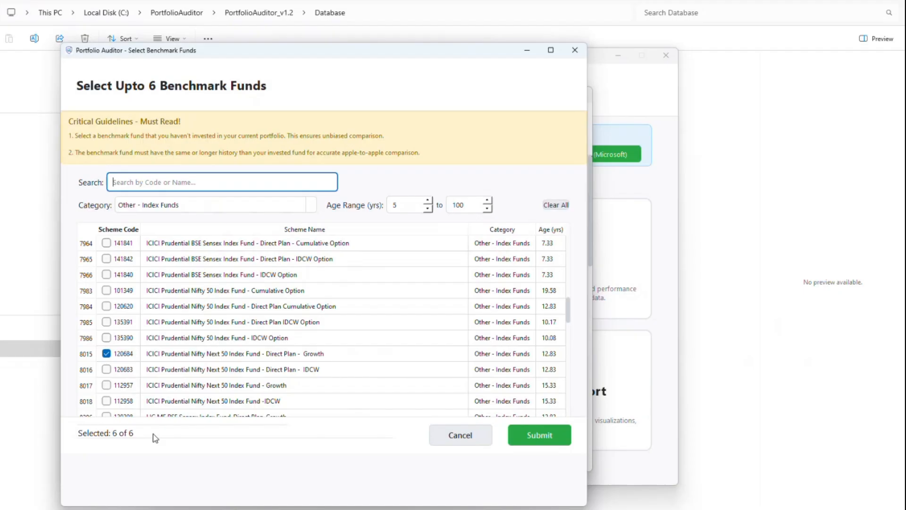
{"action": "left_click", "coordinate": [107, 291]}
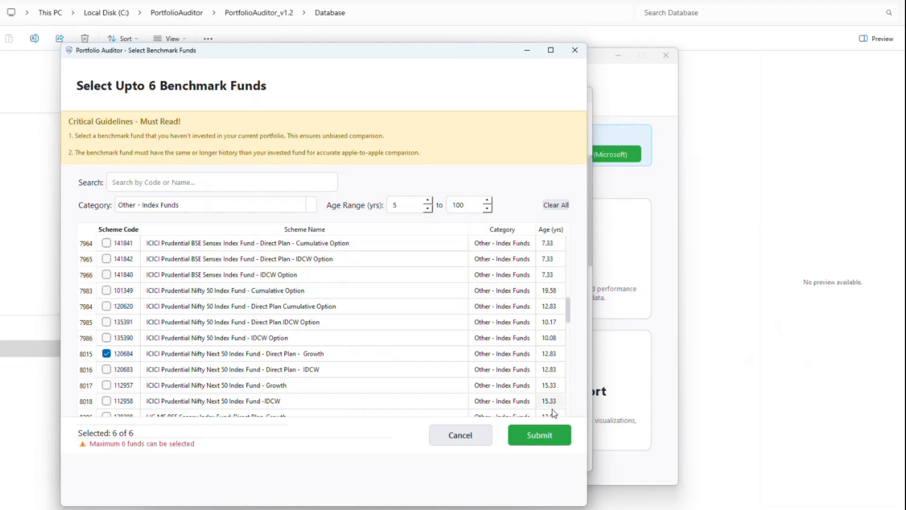
{"action": "left_click", "coordinate": [549, 434]}
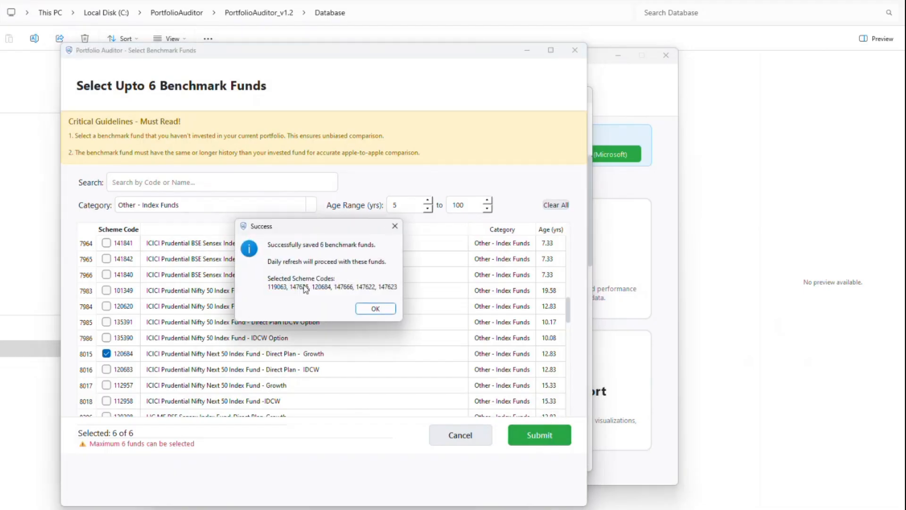
{"action": "left_click", "coordinate": [375, 309]}
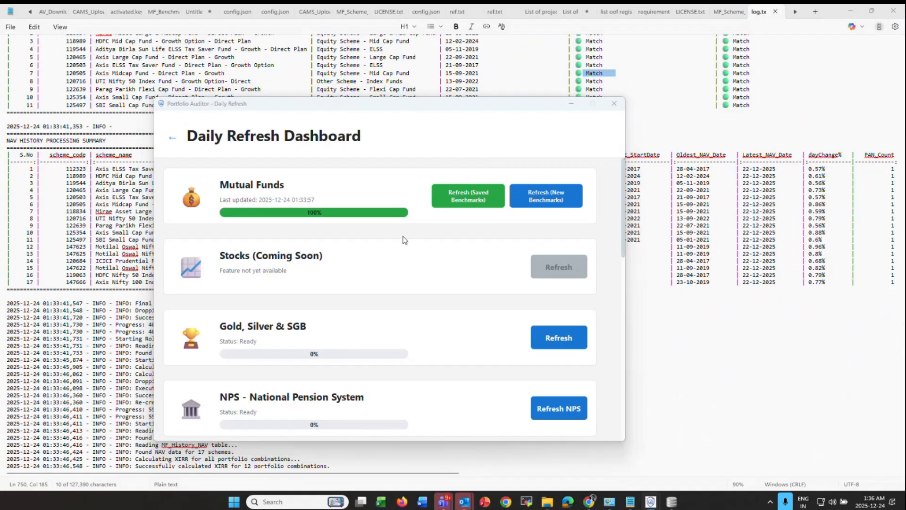
{"action": "key", "text": "alt+Tab"}
{"action": "scroll", "coordinate": [277, 288], "scroll_direction": "up", "scroll_amount": 15}
{"action": "scroll", "coordinate": [278, 289], "scroll_direction": "down", "scroll_amount": 18}
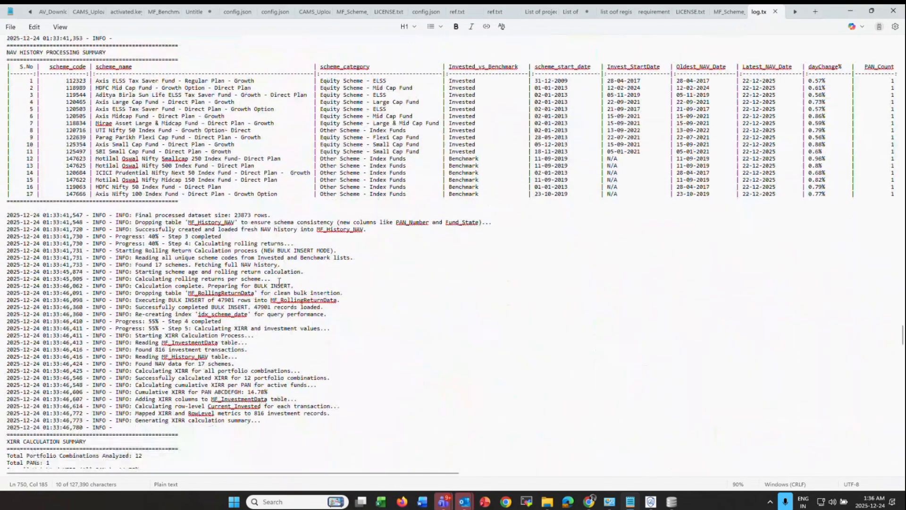
{"action": "scroll", "coordinate": [278, 282], "scroll_direction": "down", "scroll_amount": 20}
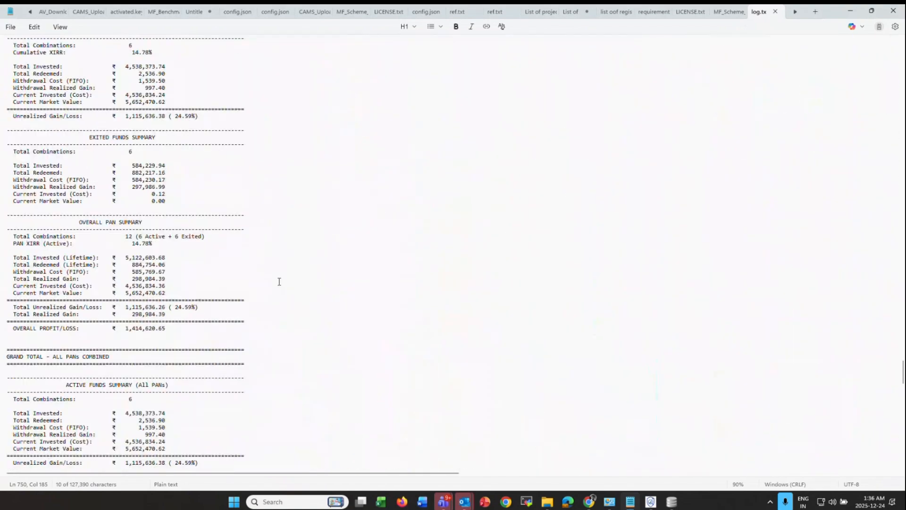
{"action": "scroll", "coordinate": [279, 282], "scroll_direction": "down", "scroll_amount": 4}
{"action": "scroll", "coordinate": [279, 282], "scroll_direction": "up", "scroll_amount": 20}
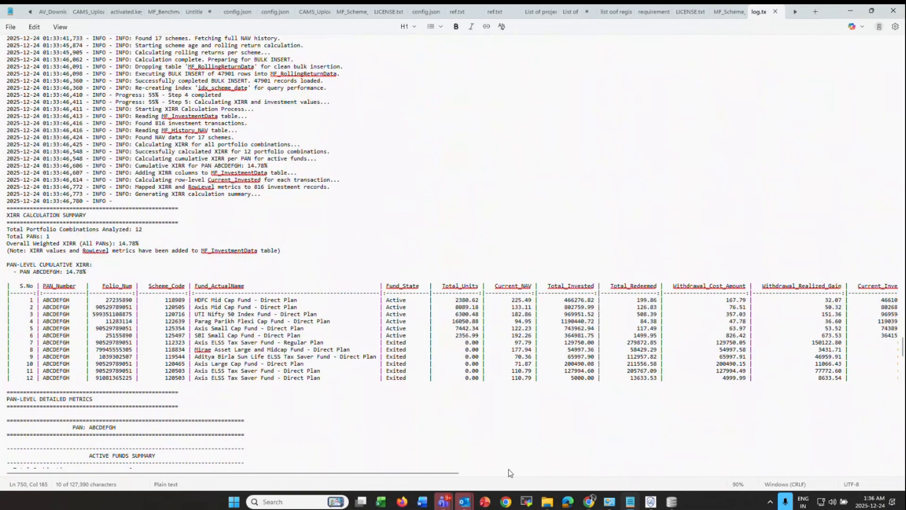
{"action": "left_click_drag", "start_coordinate": [439, 472], "coordinate": [530, 471]}
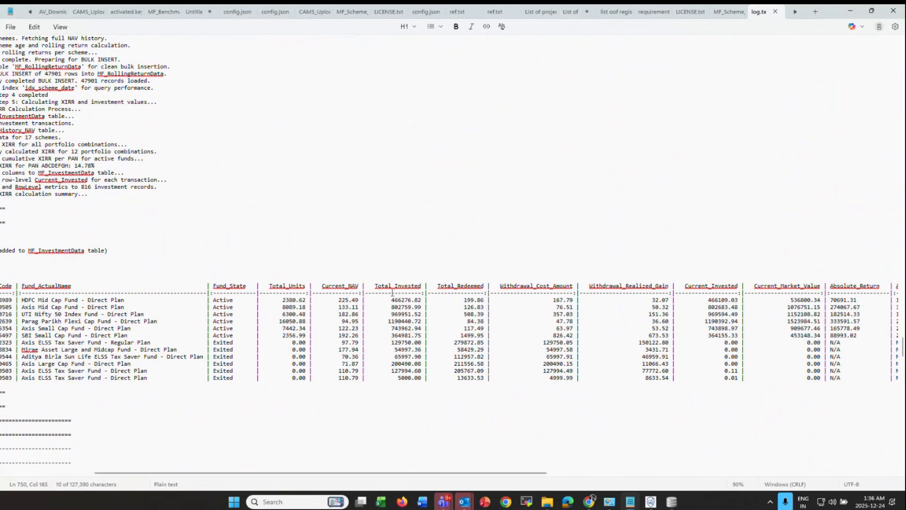
{"action": "left_click_drag", "start_coordinate": [392, 292], "coordinate": [757, 363]}
{"action": "left_click_drag", "start_coordinate": [540, 471], "coordinate": [780, 470]}
{"action": "left_click", "coordinate": [653, 357]}
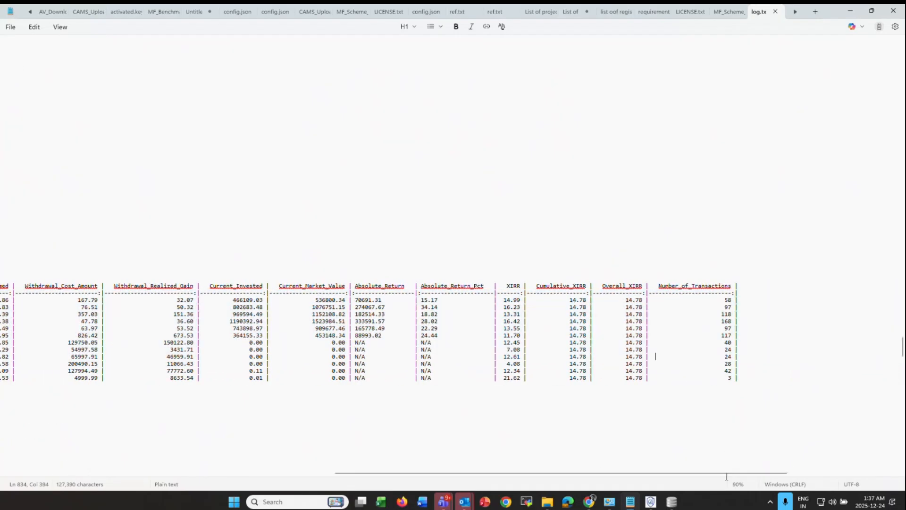
{"action": "left_click_drag", "start_coordinate": [726, 471], "coordinate": [189, 410]}
{"action": "scroll", "coordinate": [190, 410], "scroll_direction": "down", "scroll_amount": 20}
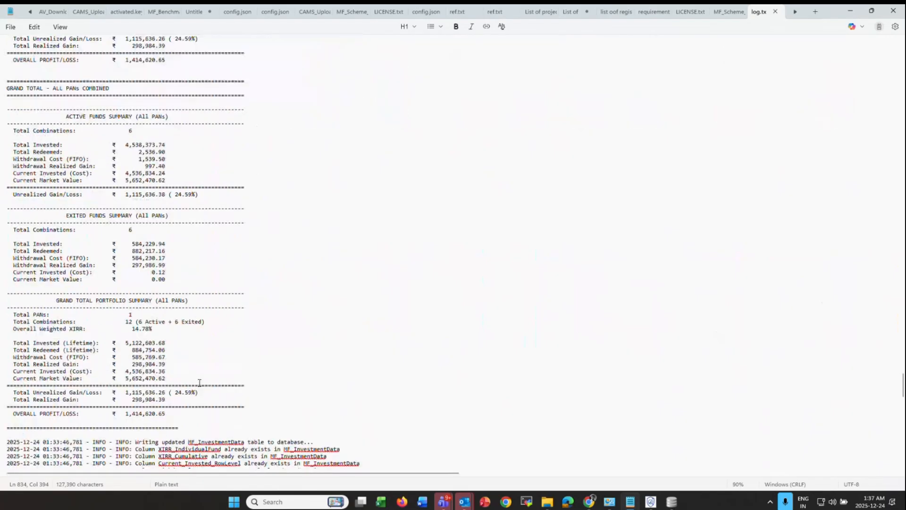
{"action": "left_click_drag", "start_coordinate": [24, 172], "coordinate": [231, 251]}
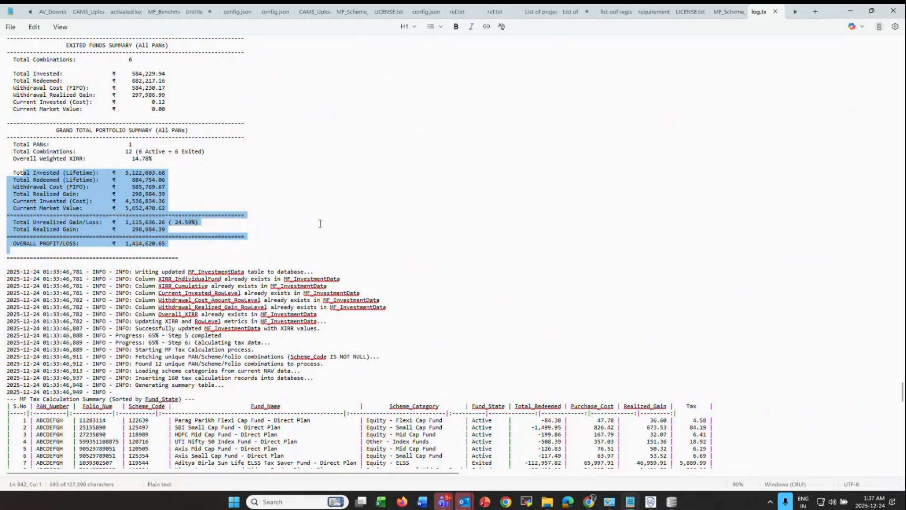
{"action": "scroll", "coordinate": [320, 223], "scroll_direction": "down", "scroll_amount": 20}
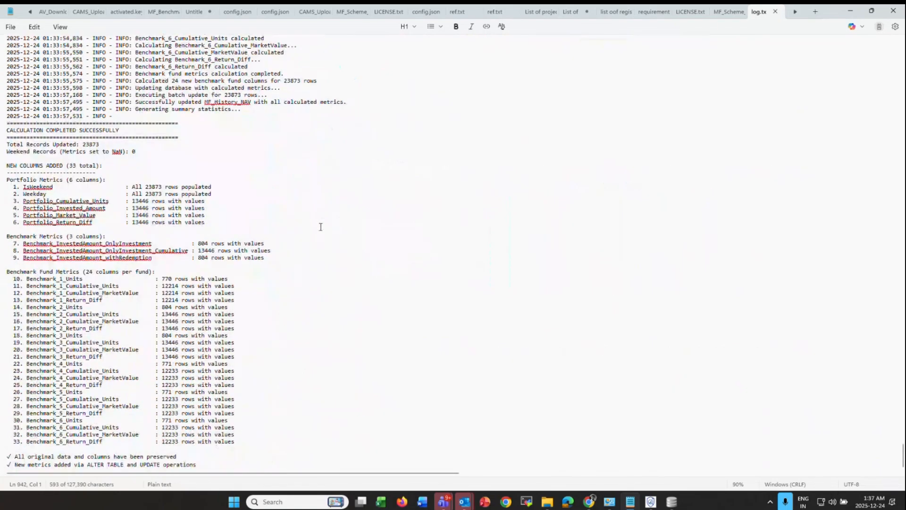
{"action": "scroll", "coordinate": [321, 227], "scroll_direction": "down", "scroll_amount": 2}
{"action": "key", "text": "alt+Tab"}
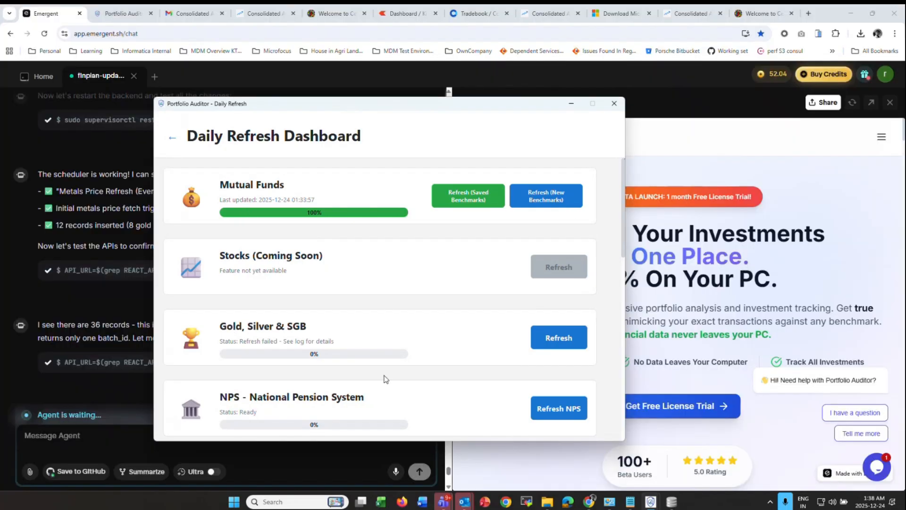
- Run the Gold, Silver & SGB refresh and acknowledge its Refresh Complete message
{"action": "scroll", "coordinate": [586, 290], "scroll_direction": "down", "scroll_amount": 1}
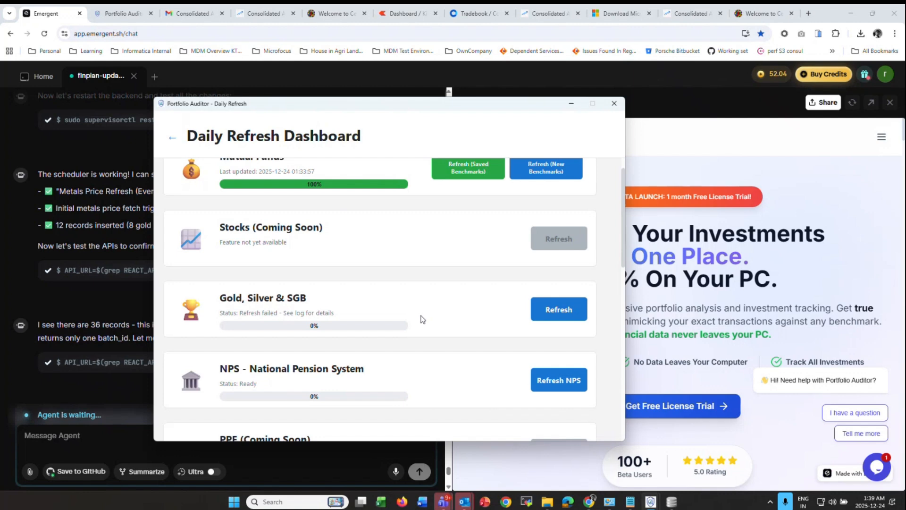
{"action": "left_click", "coordinate": [559, 317]}
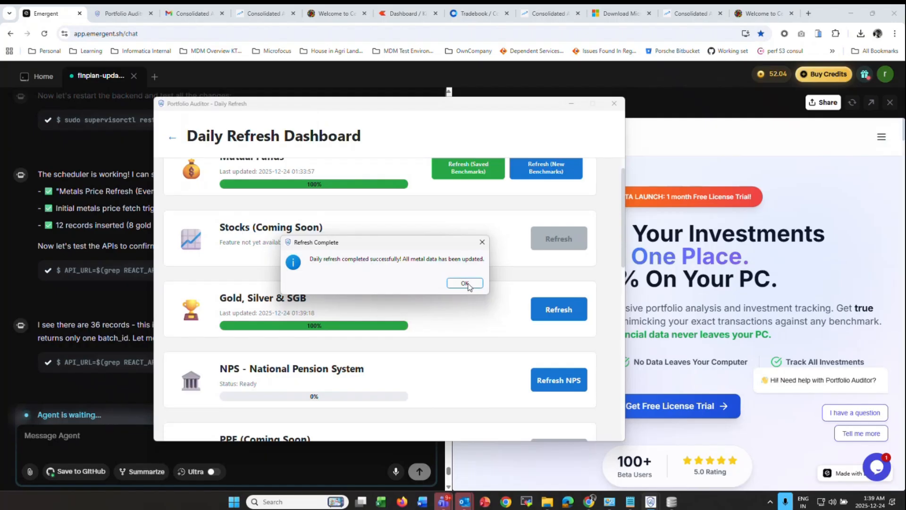
{"action": "left_click", "coordinate": [467, 285]}
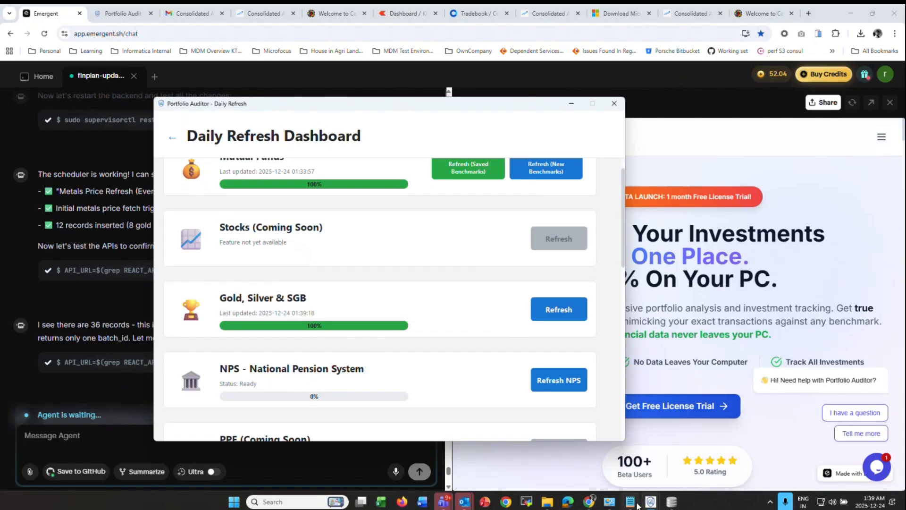
{"action": "key", "text": "alt+Tab"}
{"action": "key", "text": "alt+Tab"}
{"action": "scroll", "coordinate": [214, 303], "scroll_direction": "down", "scroll_amount": 20}
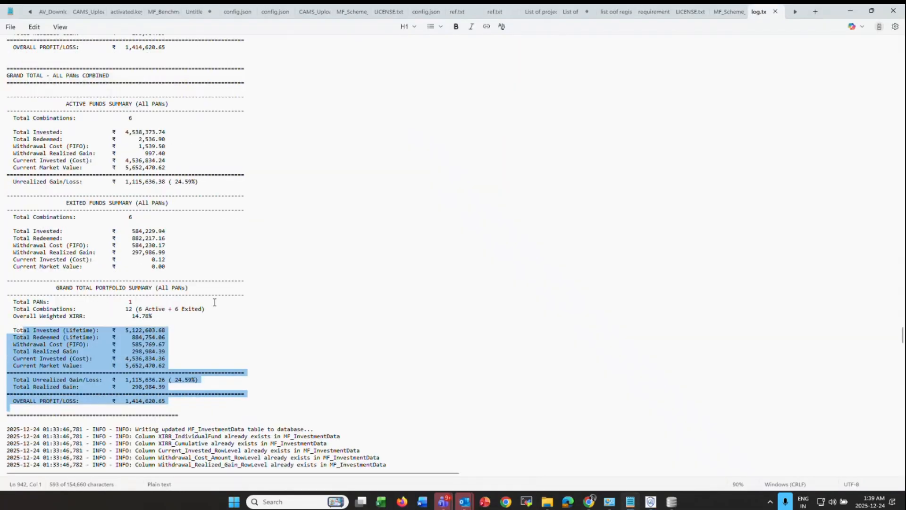
{"action": "scroll", "coordinate": [231, 300], "scroll_direction": "down", "scroll_amount": 20}
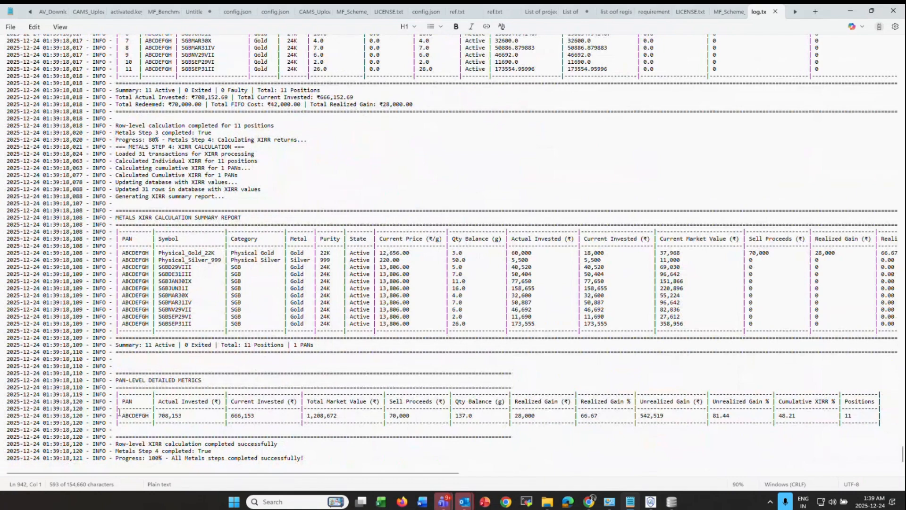
{"action": "left_click_drag", "start_coordinate": [172, 253], "coordinate": [837, 253]}
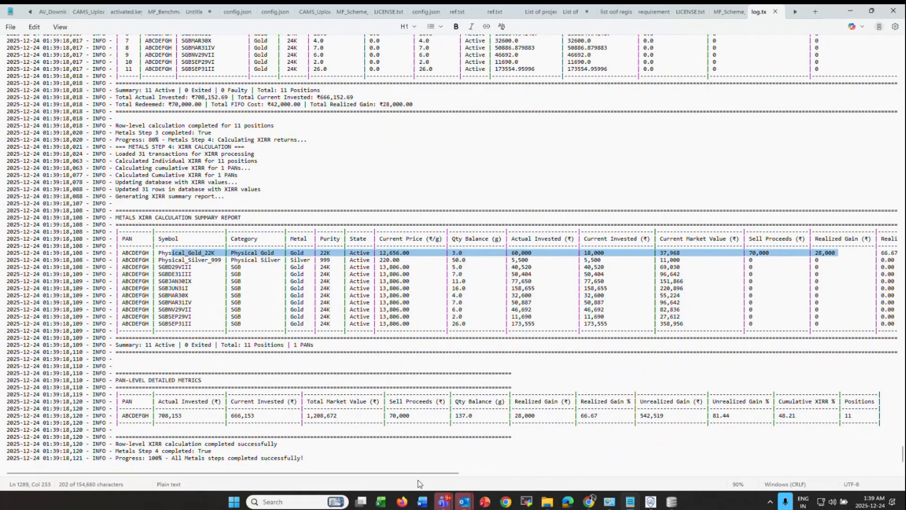
{"action": "left_click_drag", "start_coordinate": [409, 476], "coordinate": [593, 474]}
{"action": "left_click_drag", "start_coordinate": [715, 255], "coordinate": [738, 309]}
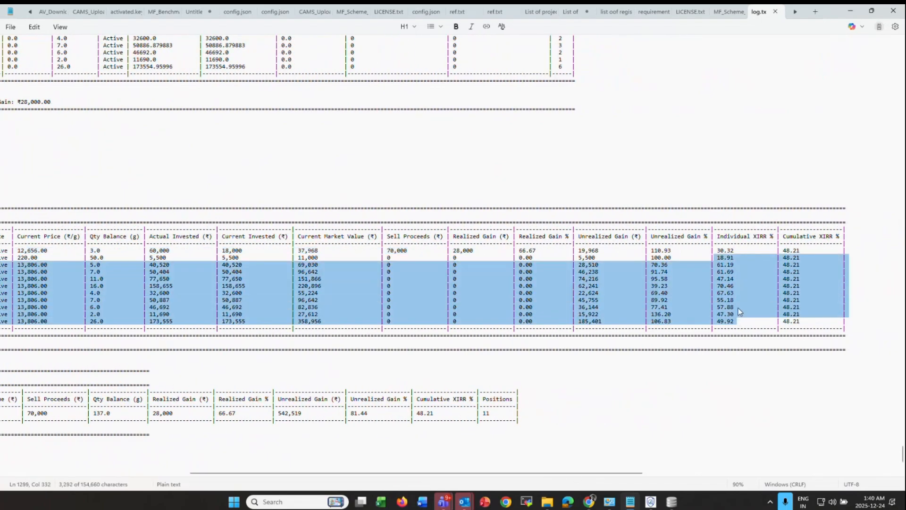
{"action": "left_click_drag", "start_coordinate": [593, 473], "coordinate": [271, 387]}
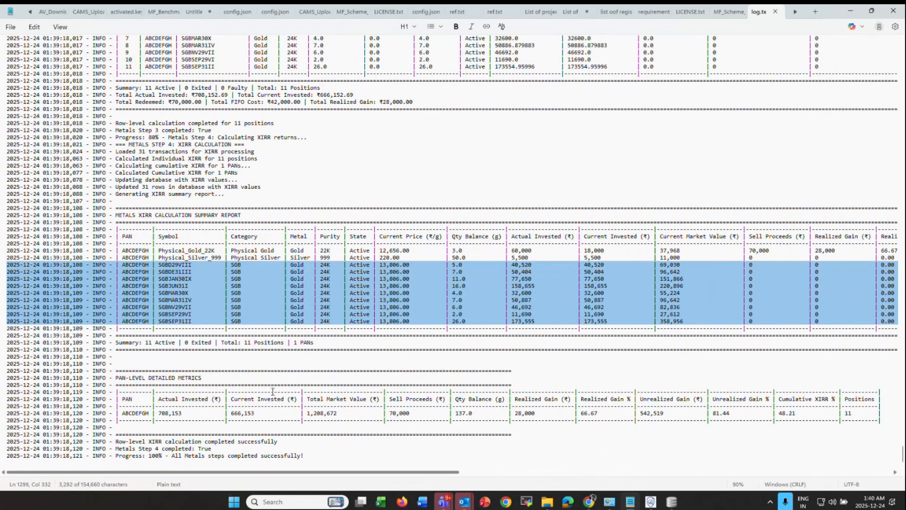
{"action": "key", "text": "alt+Tab"}
{"action": "scroll", "coordinate": [507, 315], "scroll_direction": "down", "scroll_amount": 3}
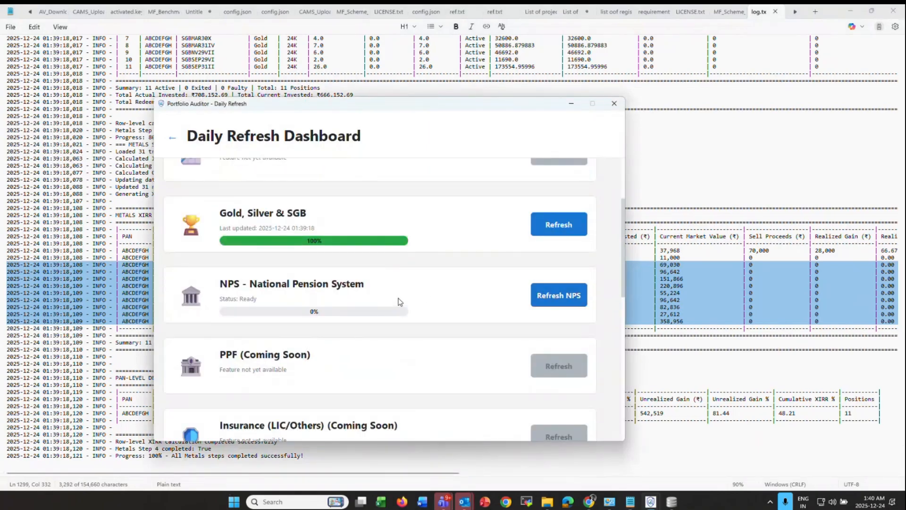
- Refresh NPS data, confirm completion, check the log, and close the Daily Refresh window
{"action": "left_click", "coordinate": [568, 298]}
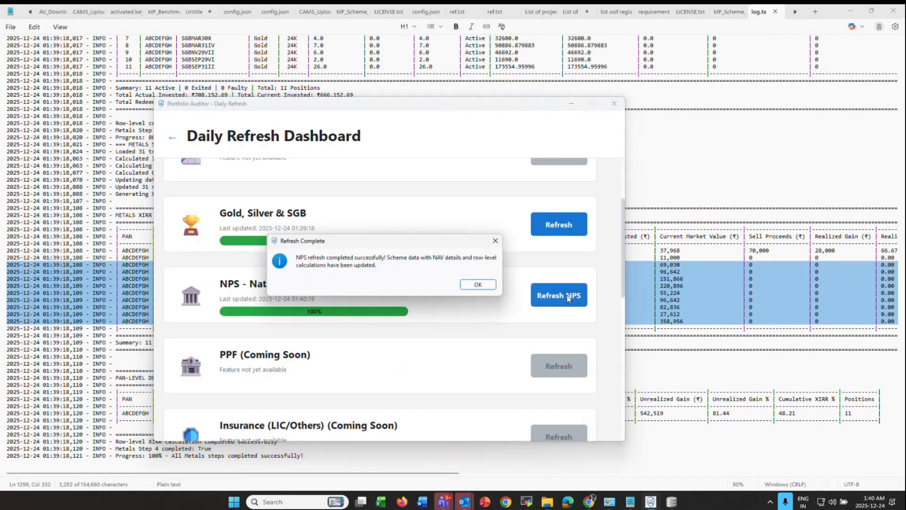
{"action": "left_click", "coordinate": [478, 284]}
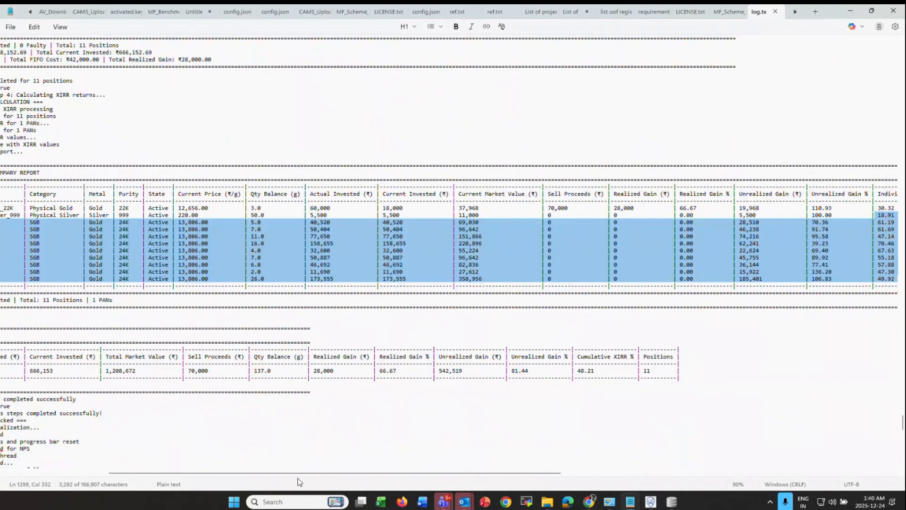
{"action": "left_click_drag", "start_coordinate": [299, 472], "coordinate": [197, 473]}
{"action": "scroll", "coordinate": [266, 414], "scroll_direction": "down", "scroll_amount": 20}
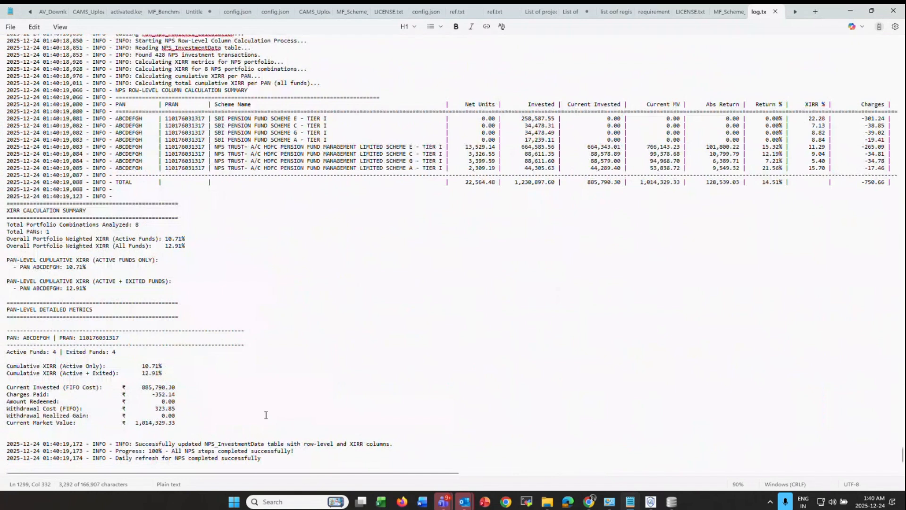
{"action": "key", "text": "alt+Tab"}
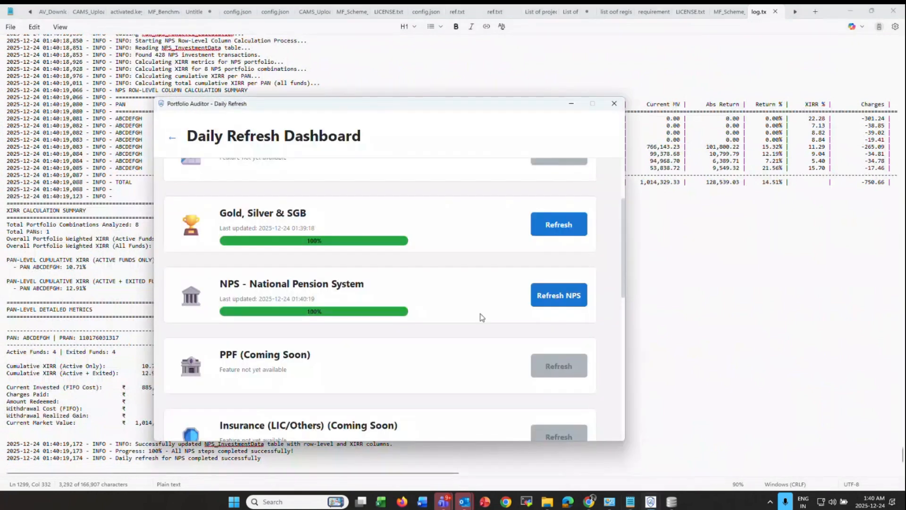
{"action": "left_click", "coordinate": [614, 103]}
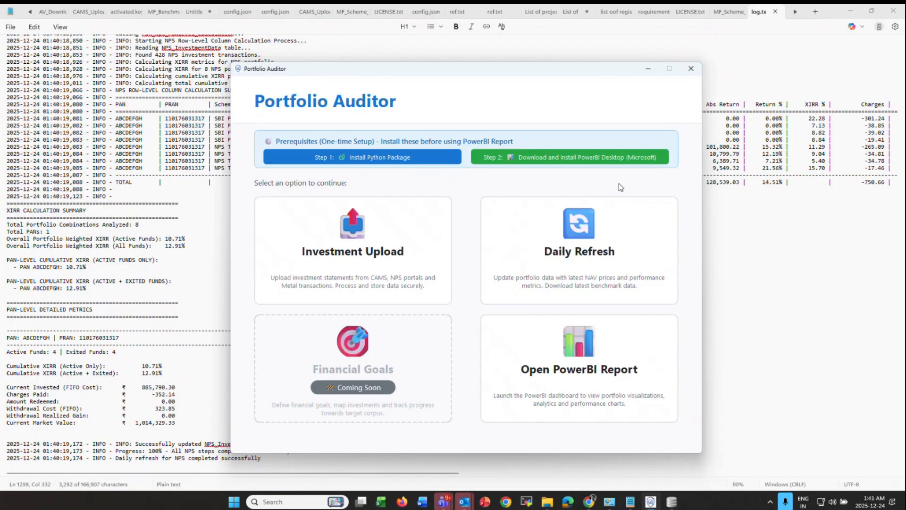
- Launch the PortfolioAuditor_InvestmentTracker_v1.2 report in Power BI from the Open PowerBI Report card
{"action": "left_click", "coordinate": [587, 361]}
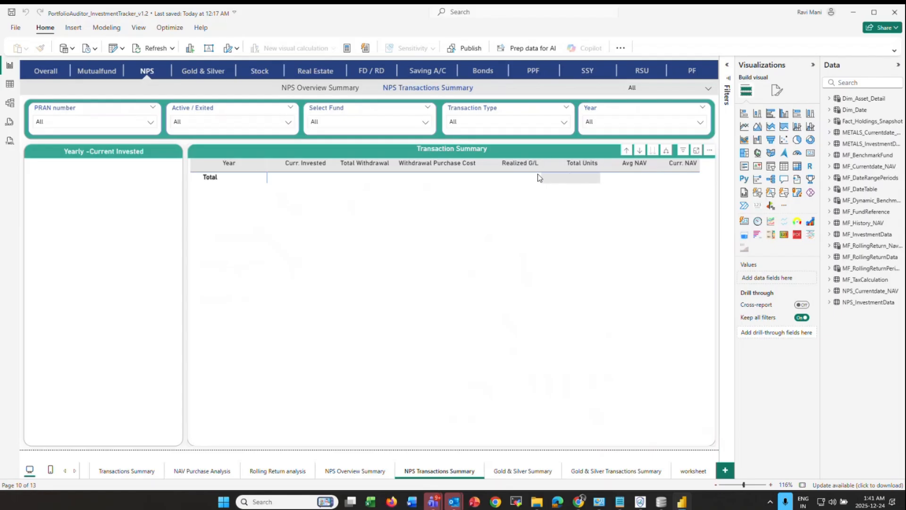
- Switch to the Overall page, hide the Visualizations and Data panes, and refresh all tables
{"action": "left_click", "coordinate": [51, 71], "text": "ctrl"}
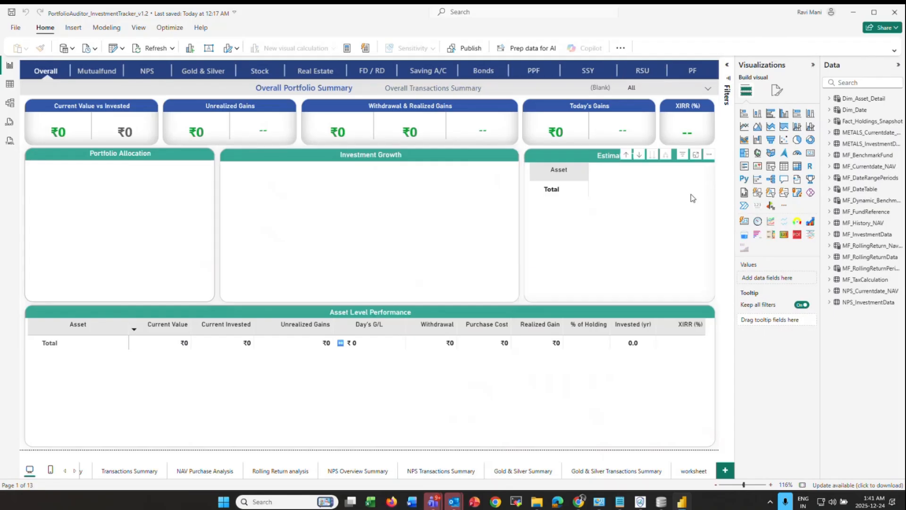
{"action": "left_click", "coordinate": [813, 66]}
{"action": "left_click", "coordinate": [898, 65]}
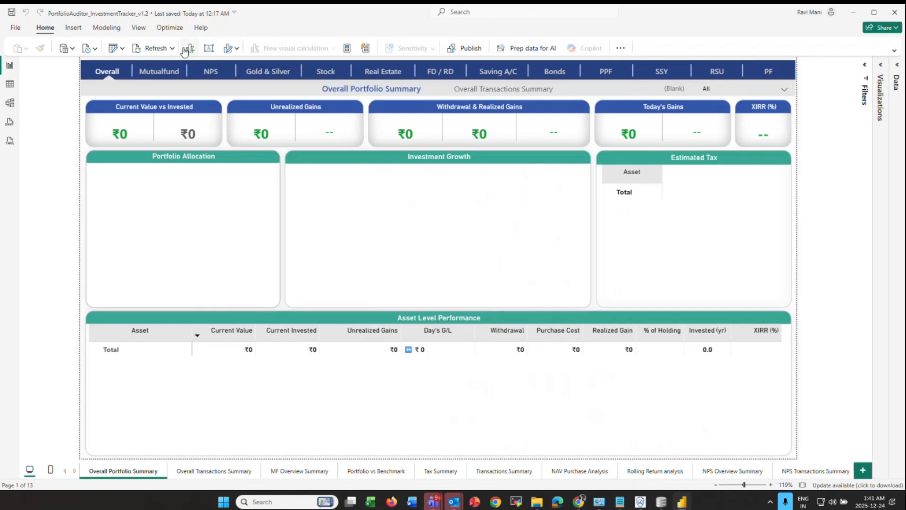
{"action": "left_click", "coordinate": [144, 49]}
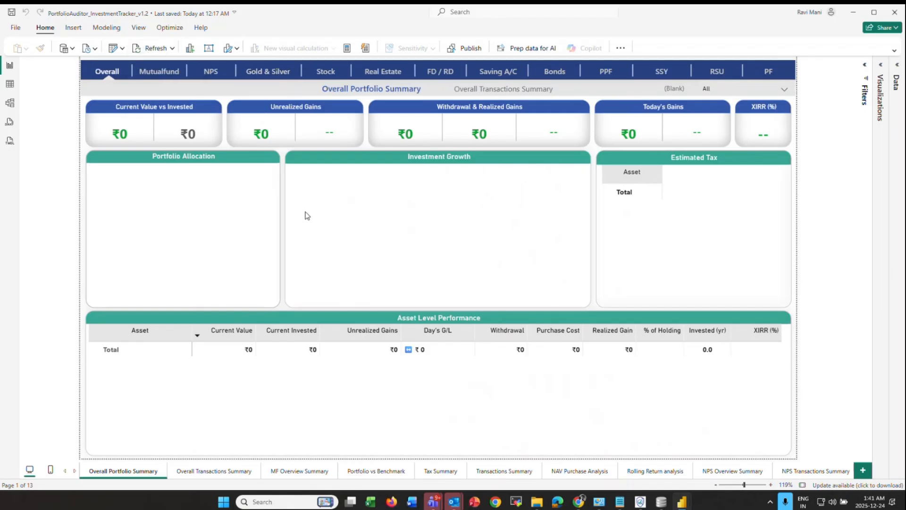
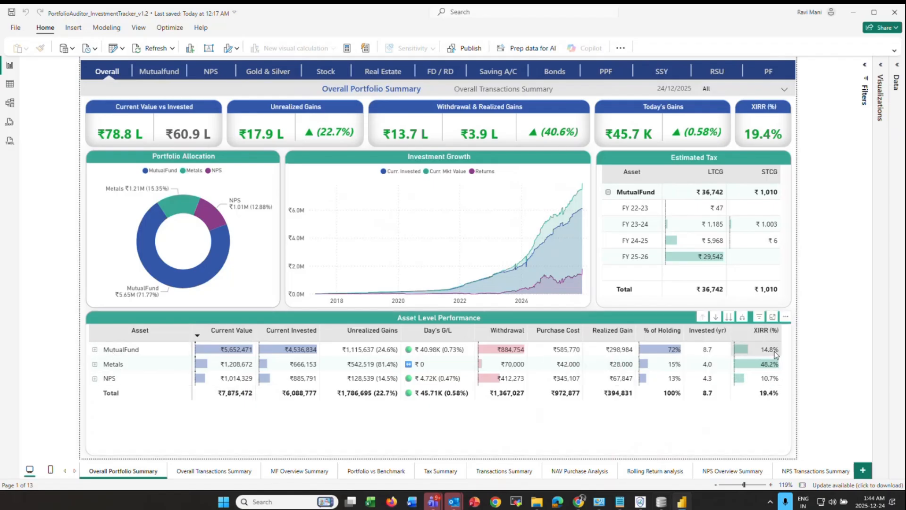
- Filter the report to MutualFund, then Metals, clear it, and expand MutualFund into its funds
{"action": "mouse_move", "coordinate": [774, 351]}
{"action": "mouse_move", "coordinate": [765, 368]}
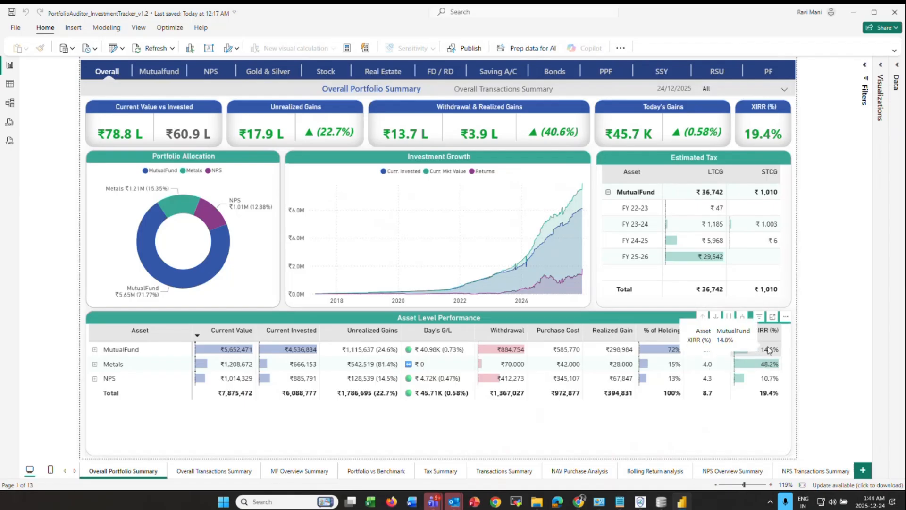
{"action": "mouse_move", "coordinate": [771, 386]}
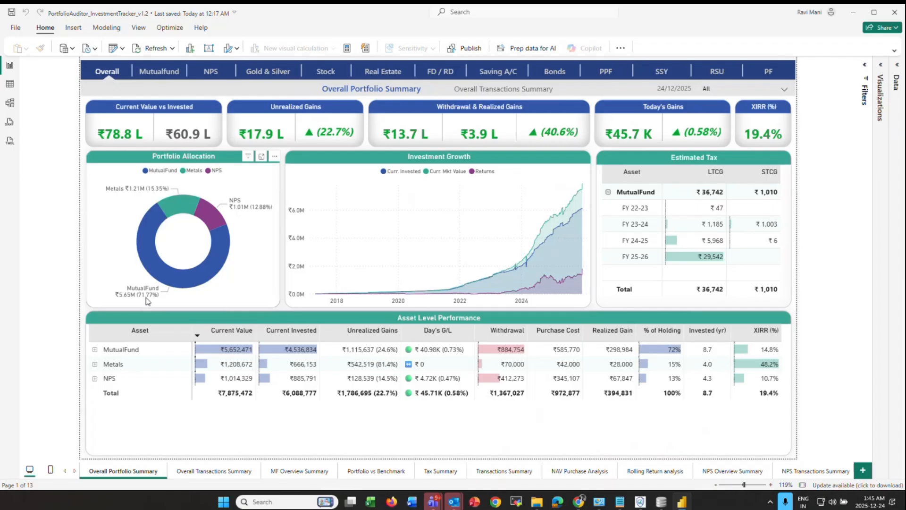
{"action": "mouse_move", "coordinate": [146, 302]}
{"action": "mouse_move", "coordinate": [253, 211]}
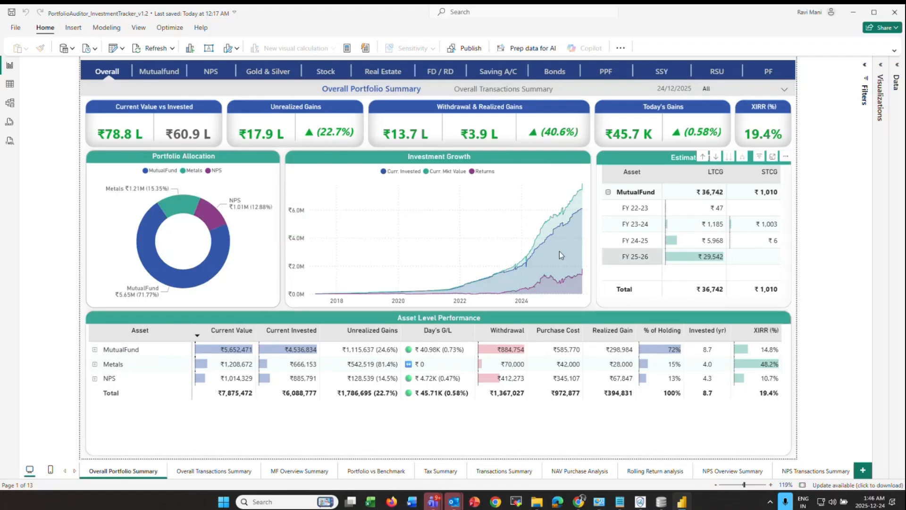
{"action": "left_click", "coordinate": [122, 352]}
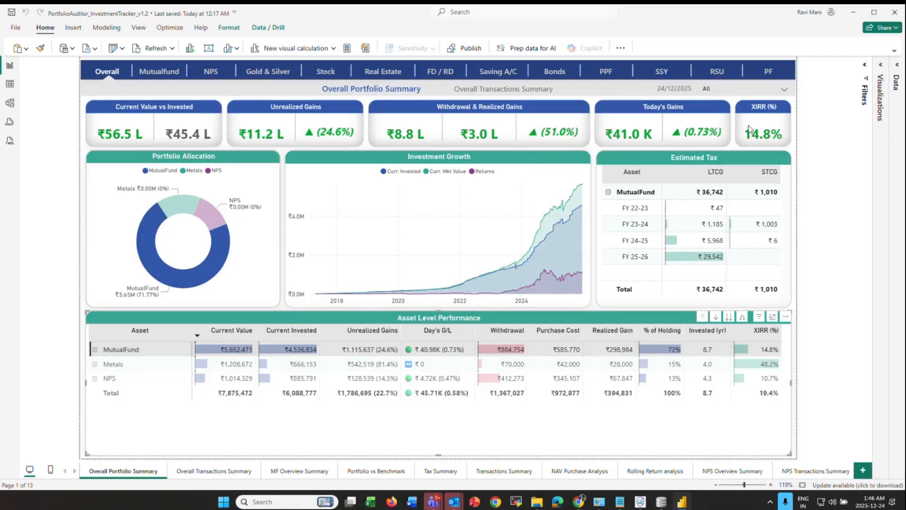
{"action": "left_click", "coordinate": [111, 365]}
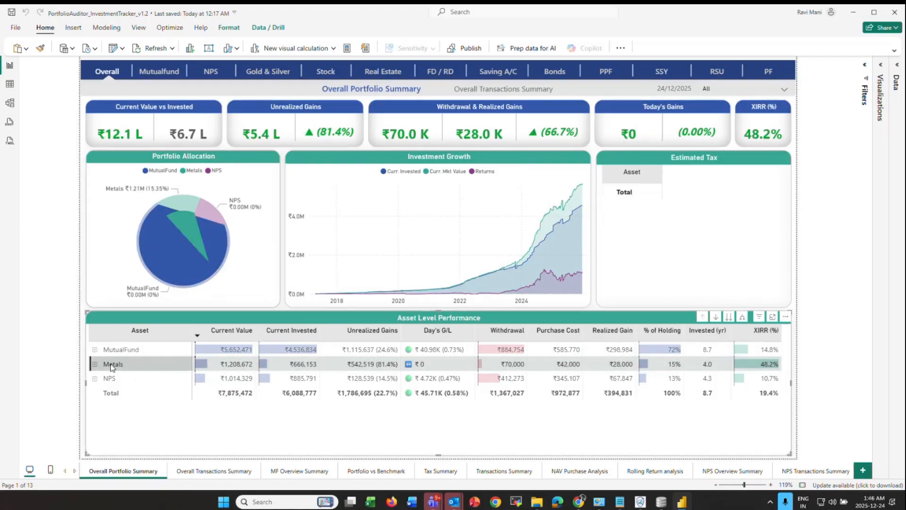
{"action": "left_click", "coordinate": [109, 389]}
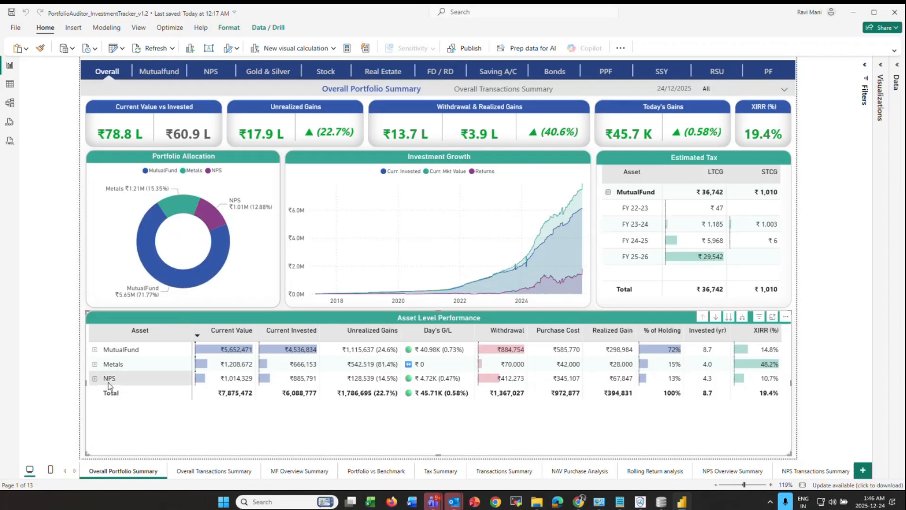
{"action": "left_click", "coordinate": [95, 351]}
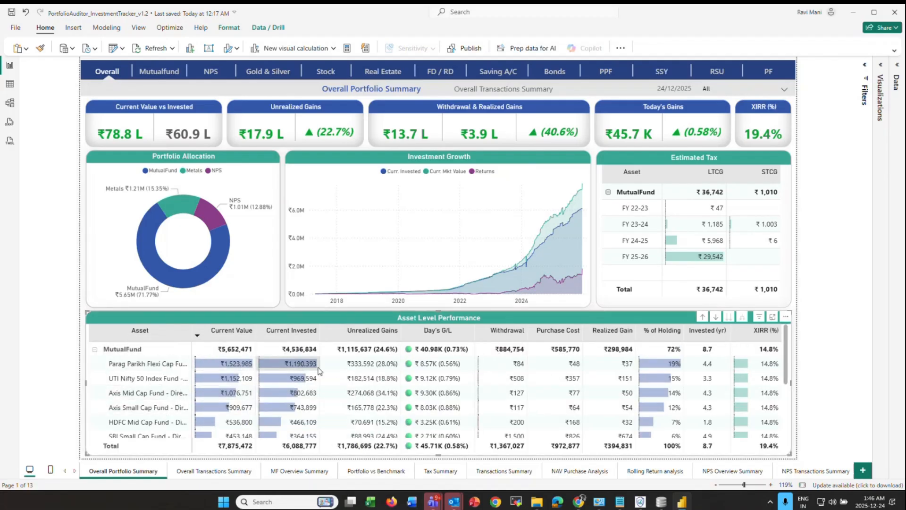
- Filter by Parag Parikh, UTI Nifty 50, Axis Mid Cap and Axis Small Cap funds, then clear back to all assets
{"action": "mouse_move", "coordinate": [239, 373]}
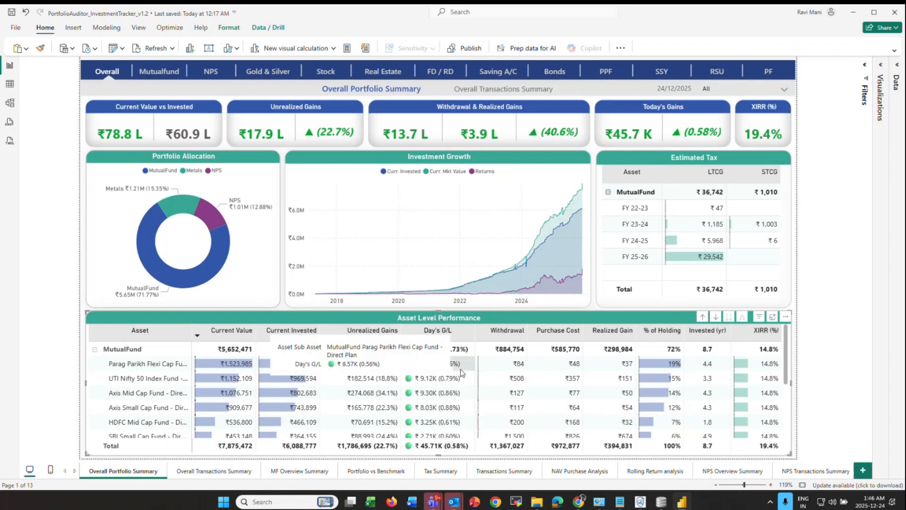
{"action": "mouse_move", "coordinate": [681, 374]}
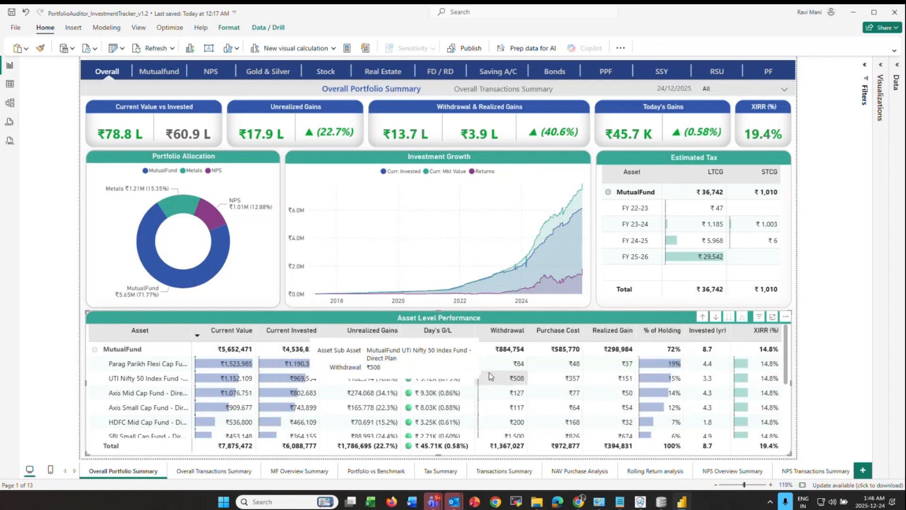
{"action": "left_click", "coordinate": [141, 367]}
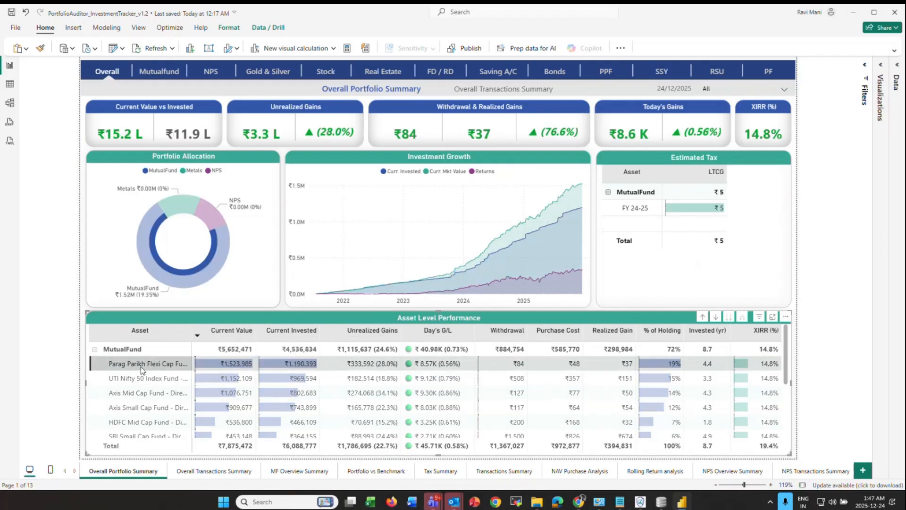
{"action": "left_click", "coordinate": [144, 381]}
{"action": "left_click", "coordinate": [143, 394]}
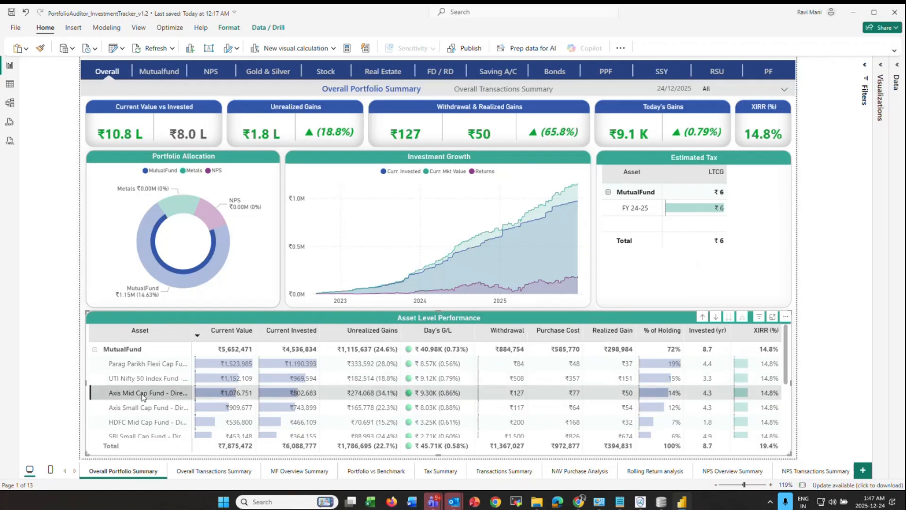
{"action": "left_click", "coordinate": [143, 409]}
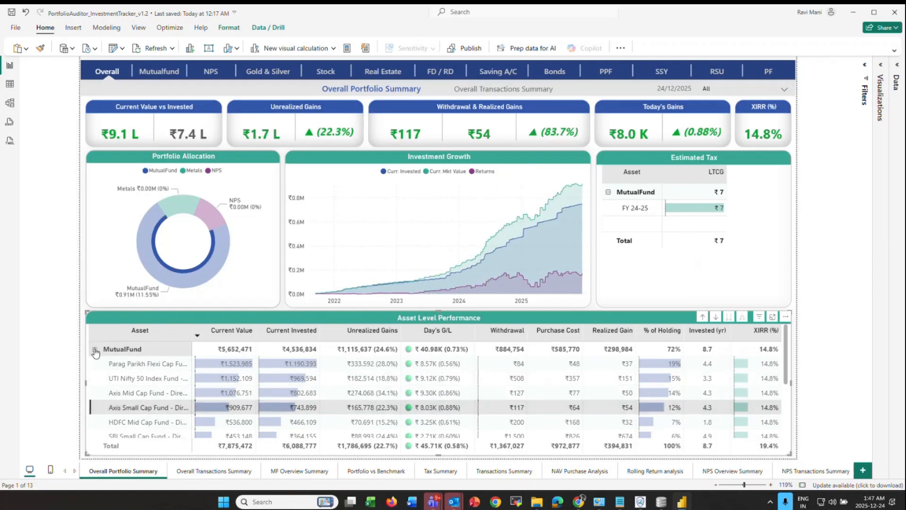
{"action": "left_click", "coordinate": [95, 350]}
{"action": "left_click", "coordinate": [60, 313]}
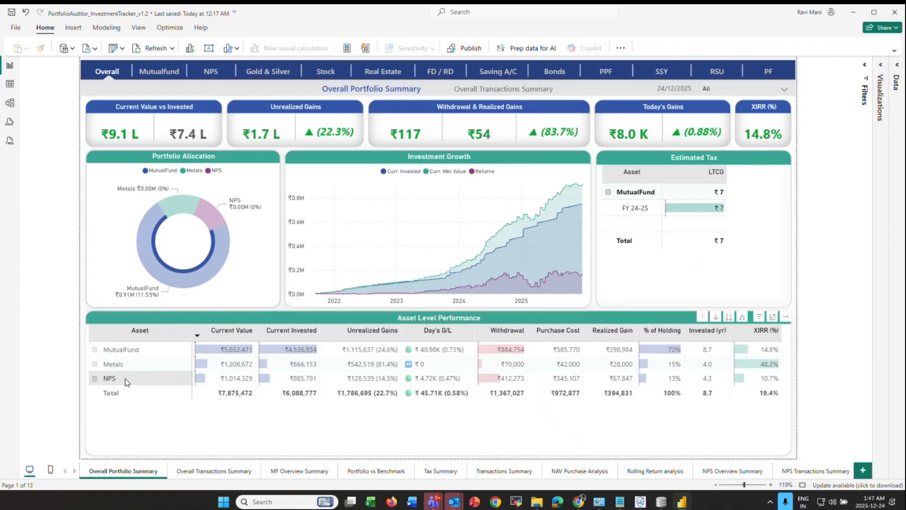
{"action": "left_click", "coordinate": [121, 353]}
{"action": "left_click", "coordinate": [121, 353]}
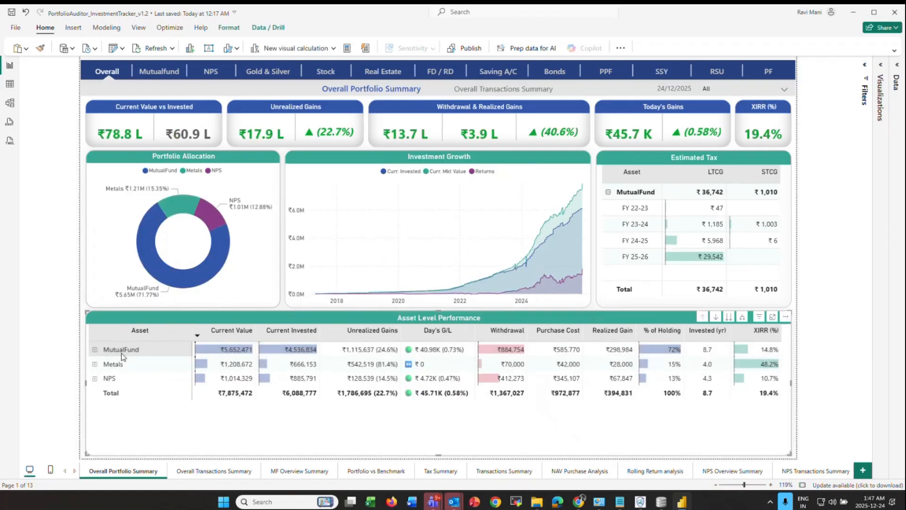
{"action": "left_click", "coordinate": [77, 355]}
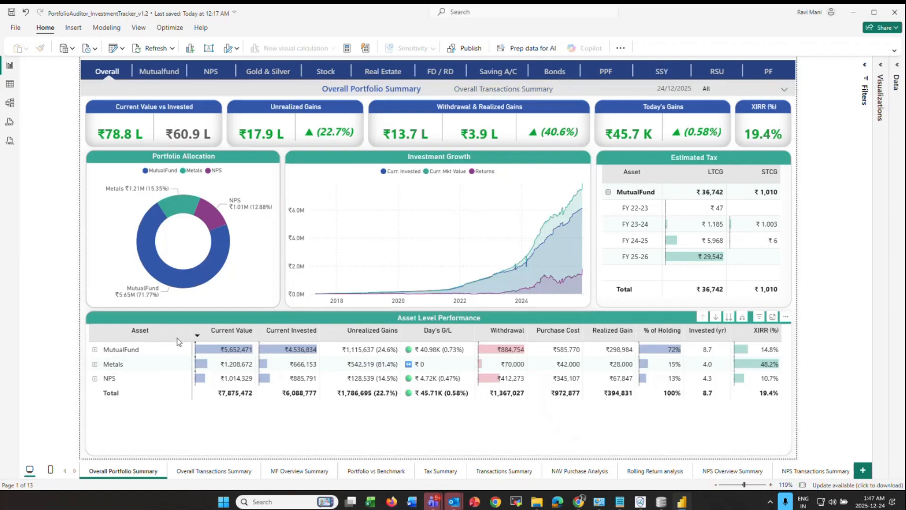
- On the Overall Transactions Summary page, drill 2025 down to September day 29's funds
{"action": "left_click", "coordinate": [506, 95]}
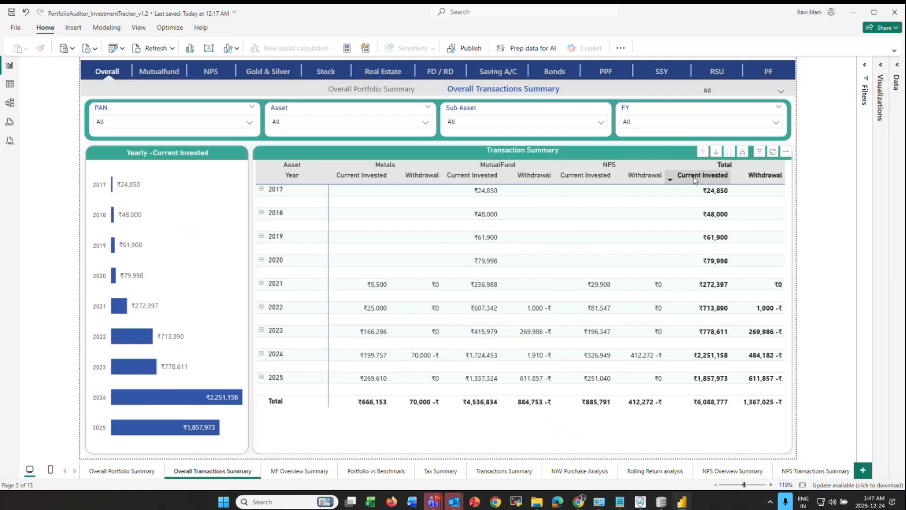
{"action": "left_click", "coordinate": [261, 377]}
{"action": "scroll", "coordinate": [314, 364], "scroll_direction": "down", "scroll_amount": 3}
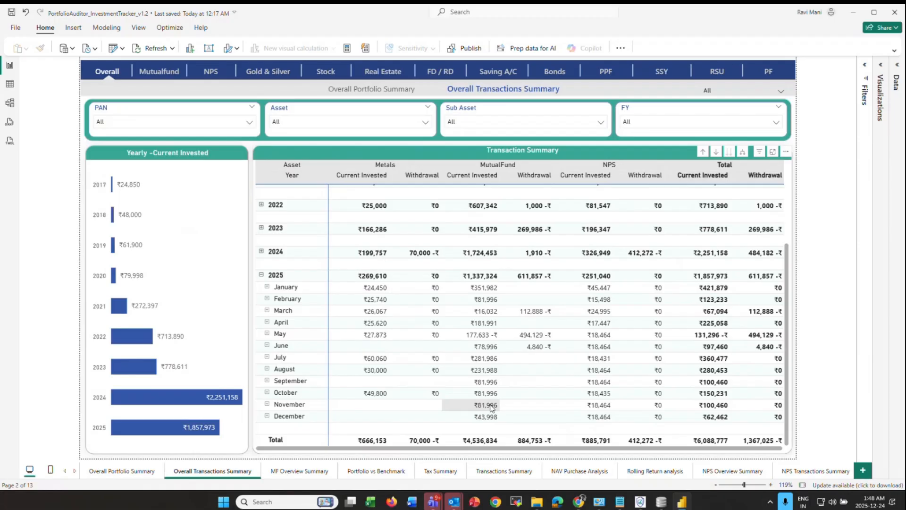
{"action": "left_click", "coordinate": [266, 381]}
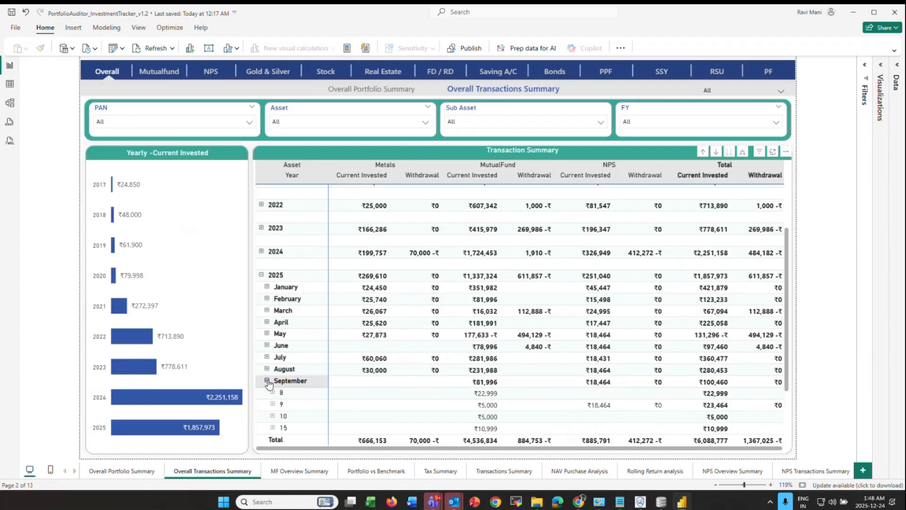
{"action": "scroll", "coordinate": [303, 376], "scroll_direction": "down", "scroll_amount": 1}
{"action": "scroll", "coordinate": [303, 376], "scroll_direction": "down", "scroll_amount": 1}
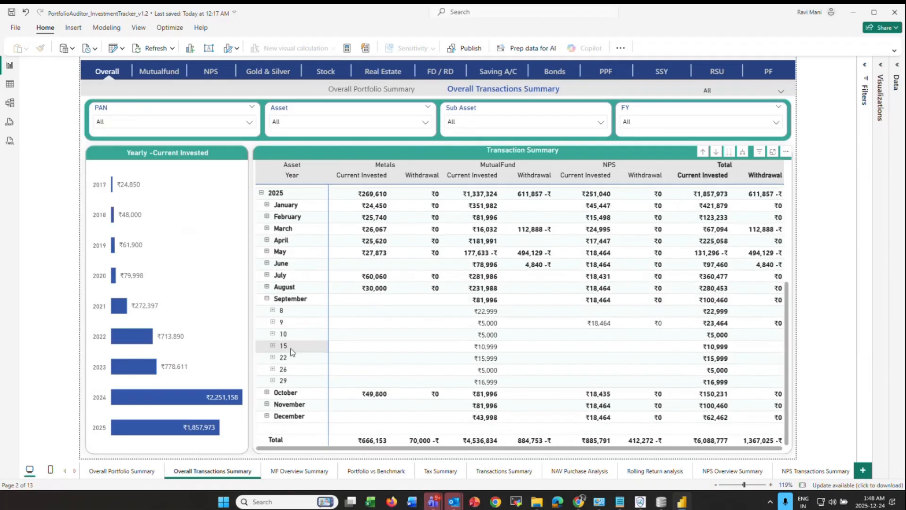
{"action": "left_click", "coordinate": [273, 381]}
{"action": "scroll", "coordinate": [295, 379], "scroll_direction": "down", "scroll_amount": 1}
{"action": "scroll", "coordinate": [295, 378], "scroll_direction": "down", "scroll_amount": 1}
{"action": "scroll", "coordinate": [290, 417], "scroll_direction": "up", "scroll_amount": 4}
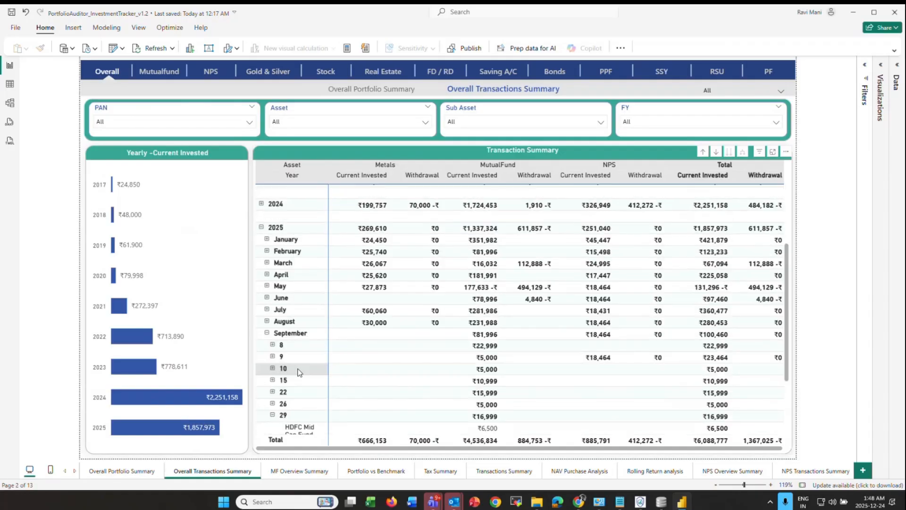
- Drill into February 2025 day 28, then collapse everything back to yearly totals
{"action": "left_click", "coordinate": [267, 303]}
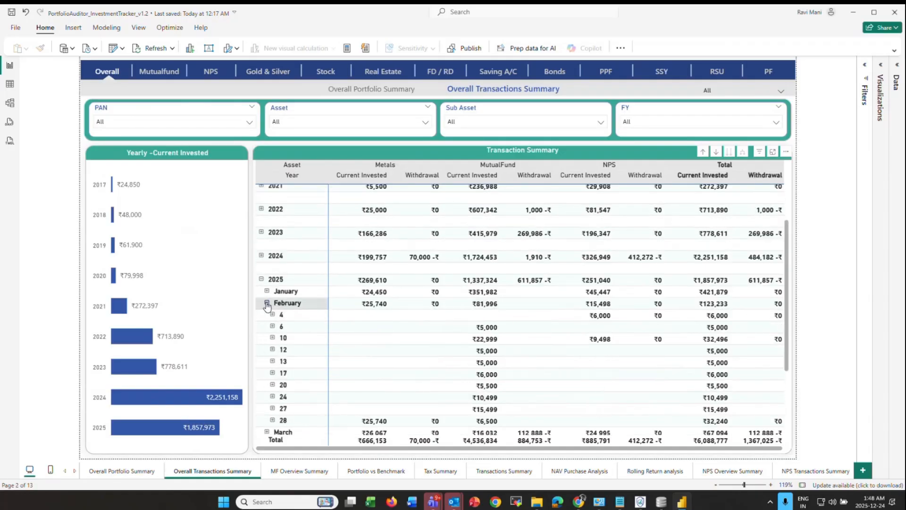
{"action": "scroll", "coordinate": [269, 308], "scroll_direction": "down", "scroll_amount": 5}
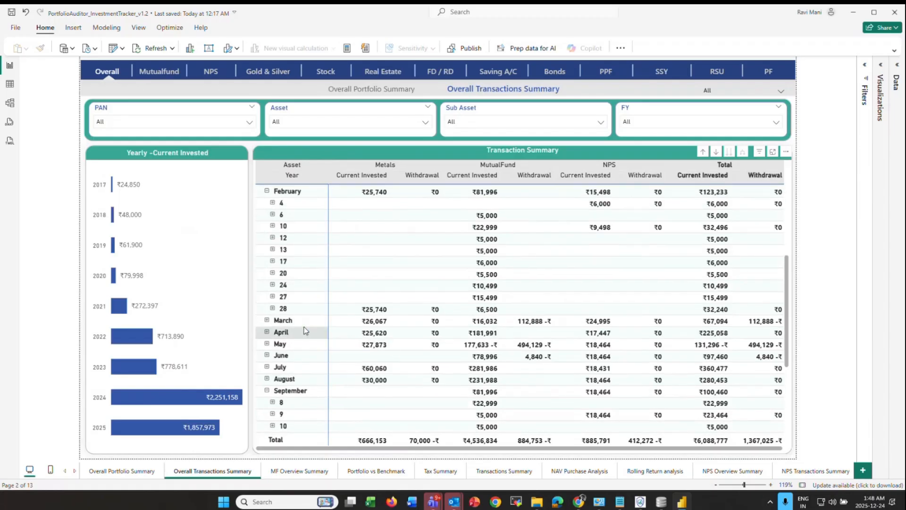
{"action": "left_click", "coordinate": [272, 308]}
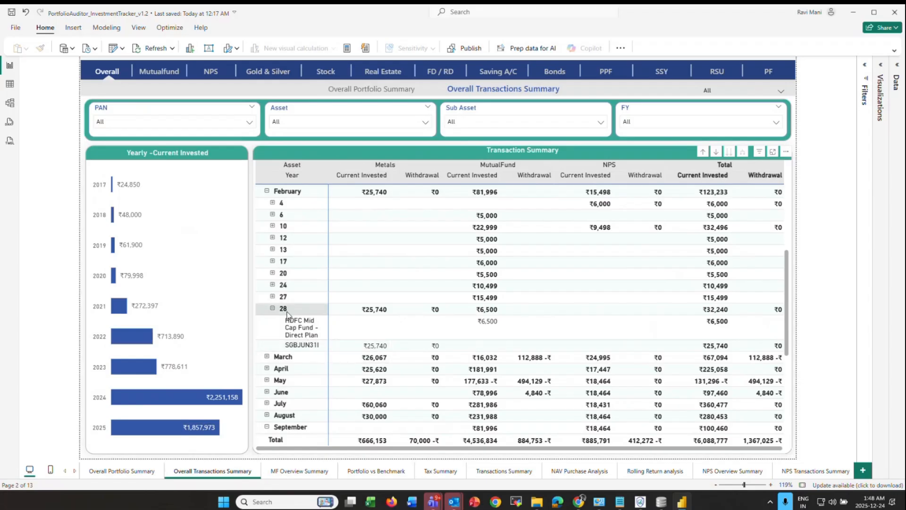
{"action": "left_click", "coordinate": [273, 308]}
{"action": "scroll", "coordinate": [276, 339], "scroll_direction": "up", "scroll_amount": 5}
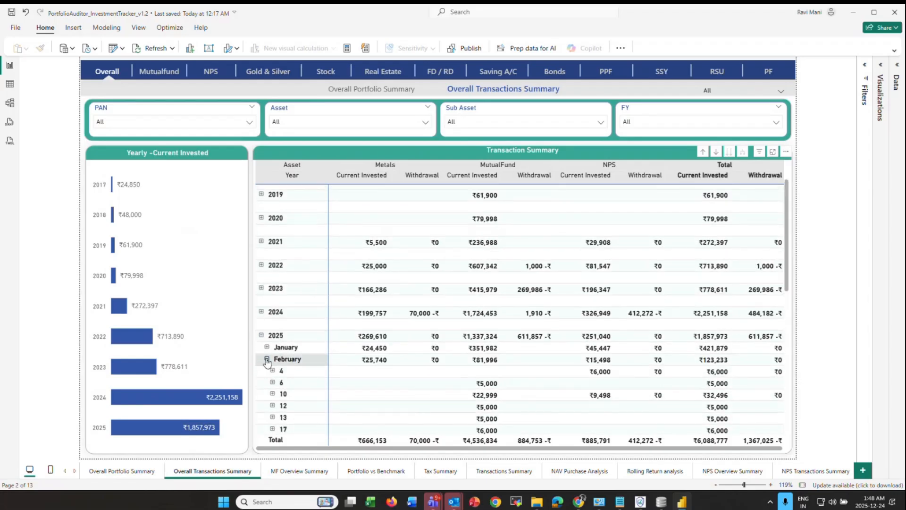
{"action": "left_click", "coordinate": [267, 359]}
{"action": "left_click", "coordinate": [261, 335]}
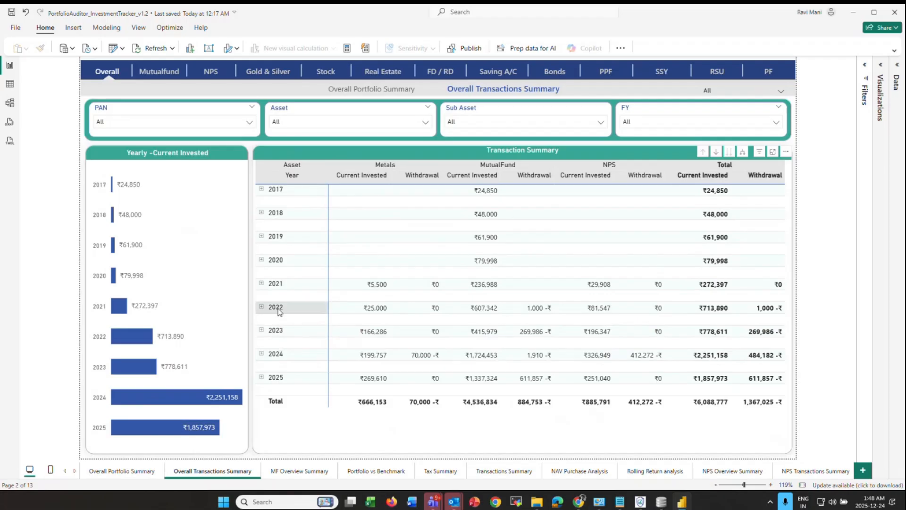
- Try the asset (Metals, MutualFund), ELSS sub-asset and financial year 2020 slicers, then clear them
{"action": "left_click", "coordinate": [362, 122]}
{"action": "left_click", "coordinate": [298, 146]}
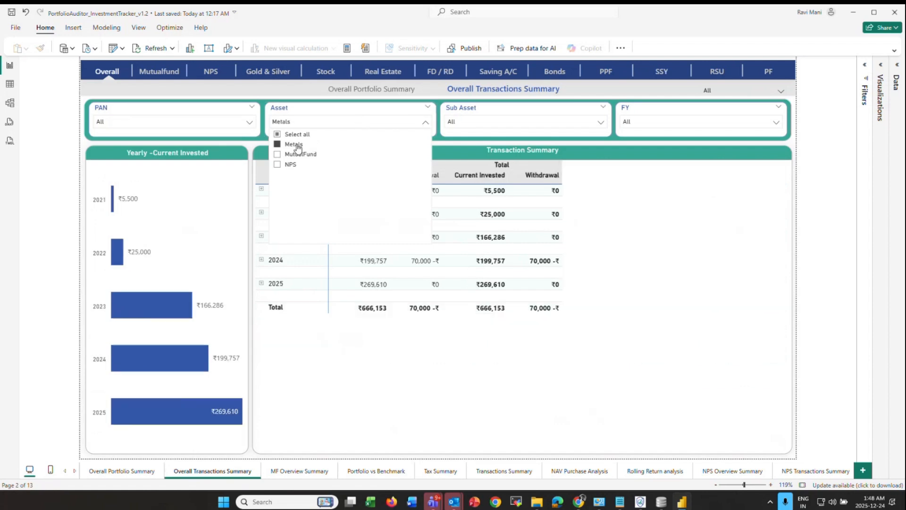
{"action": "left_click", "coordinate": [299, 154]}
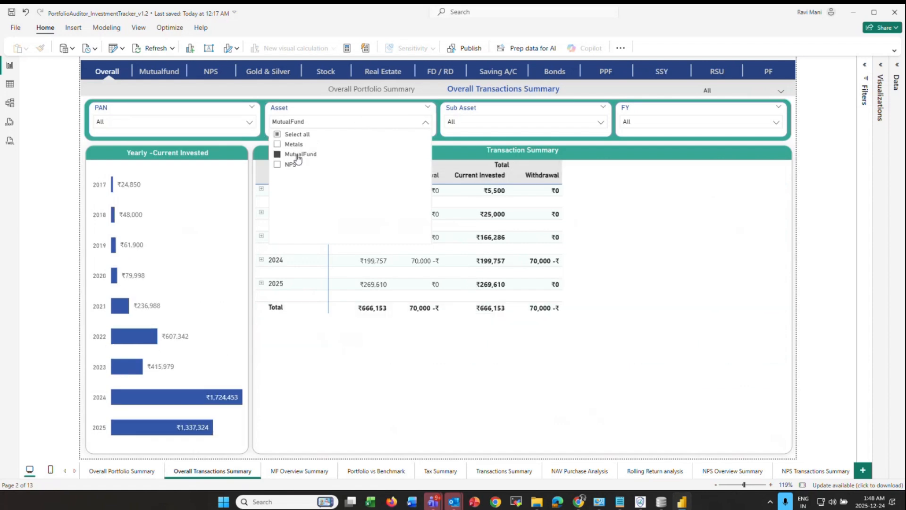
{"action": "left_click", "coordinate": [459, 123]}
{"action": "left_click", "coordinate": [480, 145]}
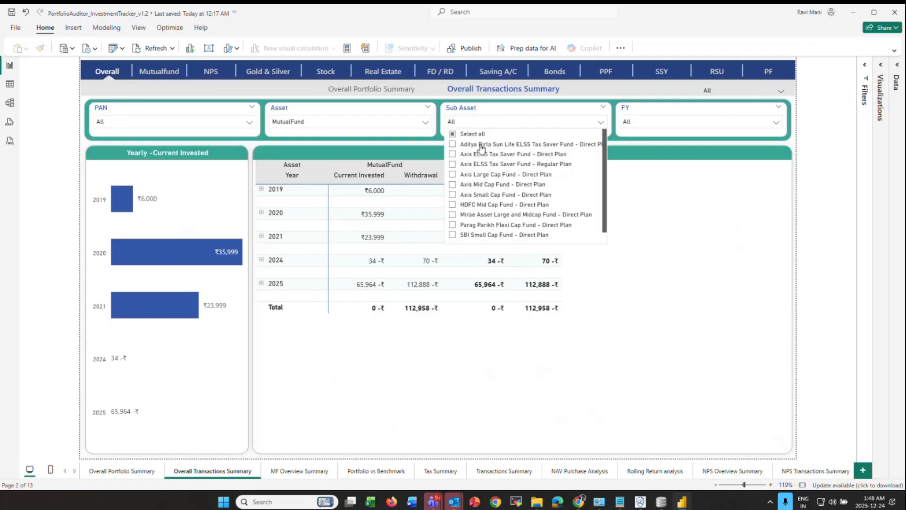
{"action": "left_click", "coordinate": [417, 108]}
{"action": "left_click", "coordinate": [635, 122]}
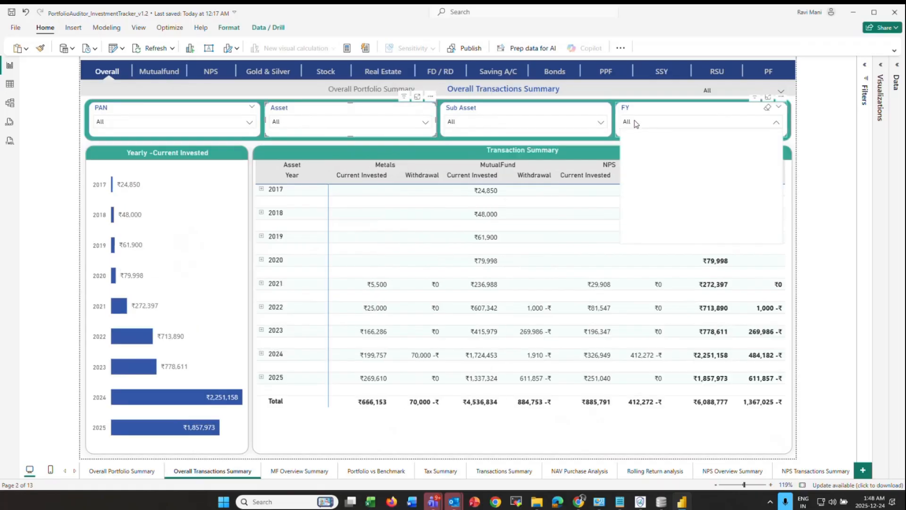
{"action": "left_click", "coordinate": [640, 174]}
{"action": "left_click", "coordinate": [639, 174]}
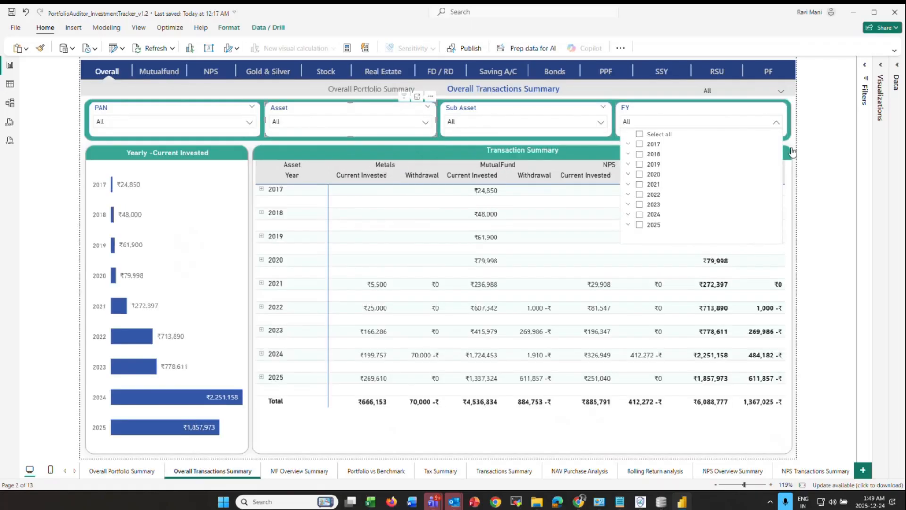
{"action": "left_click", "coordinate": [792, 150]}
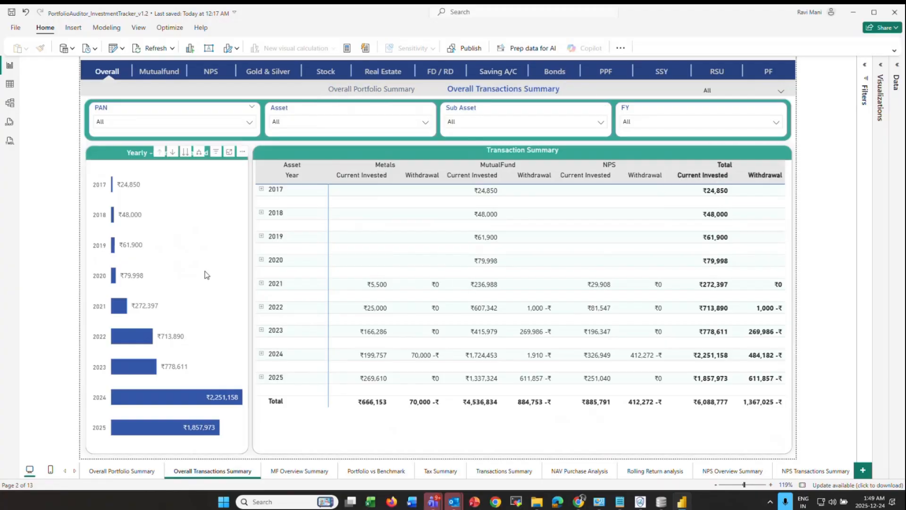
- On the mutual fund overview, cycle the growth chart through 1M, 3M, 6M and ALL, then scroll the fund table
{"action": "left_click", "coordinate": [164, 78], "text": "ctrl"}
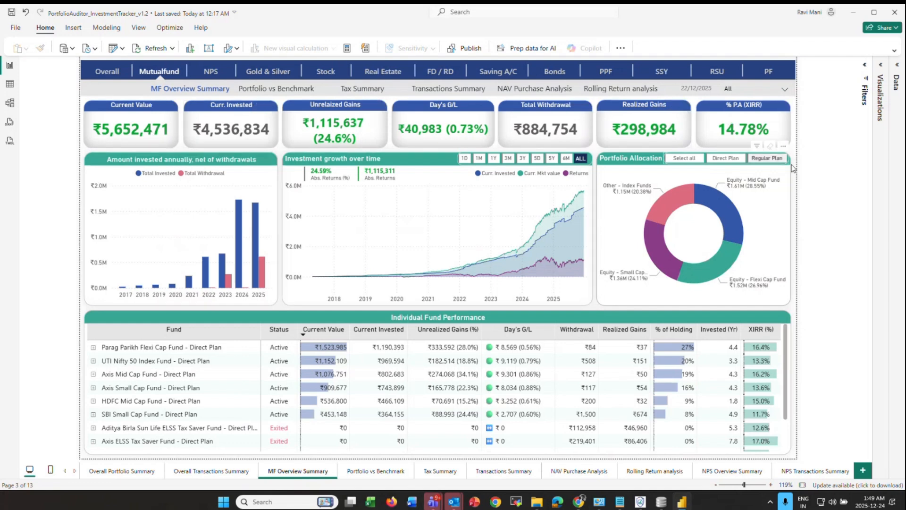
{"action": "left_click", "coordinate": [480, 159]}
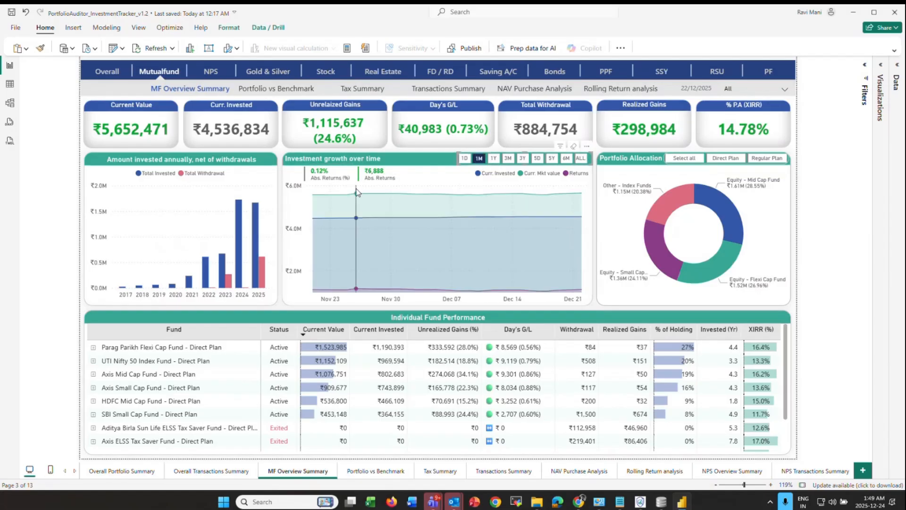
{"action": "left_click", "coordinate": [508, 159]}
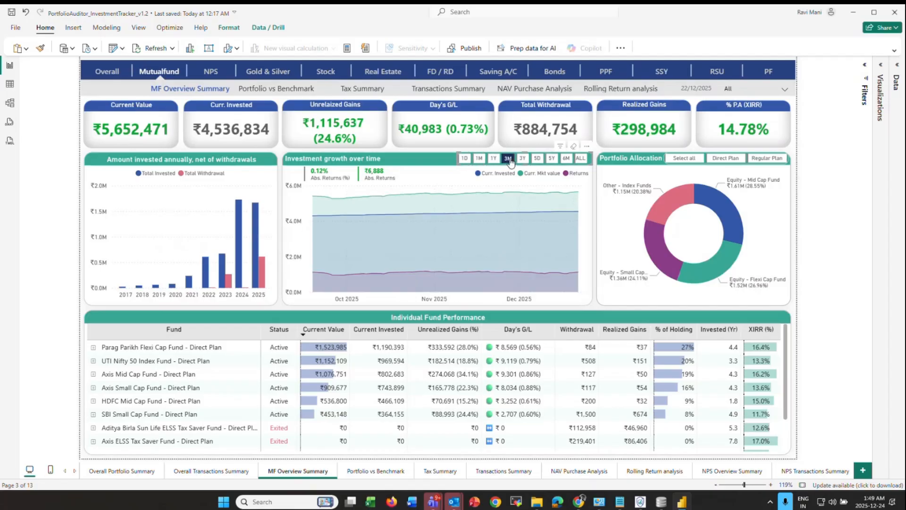
{"action": "left_click", "coordinate": [566, 158]}
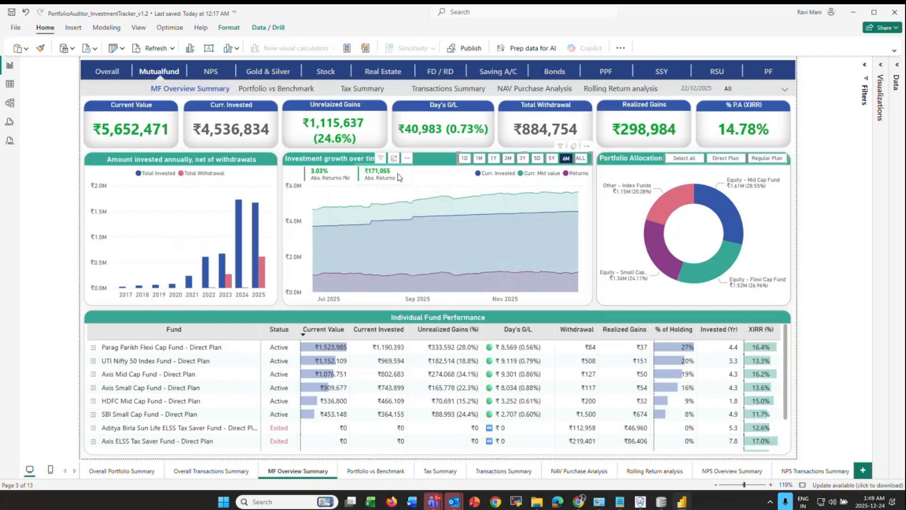
{"action": "left_click", "coordinate": [582, 160]}
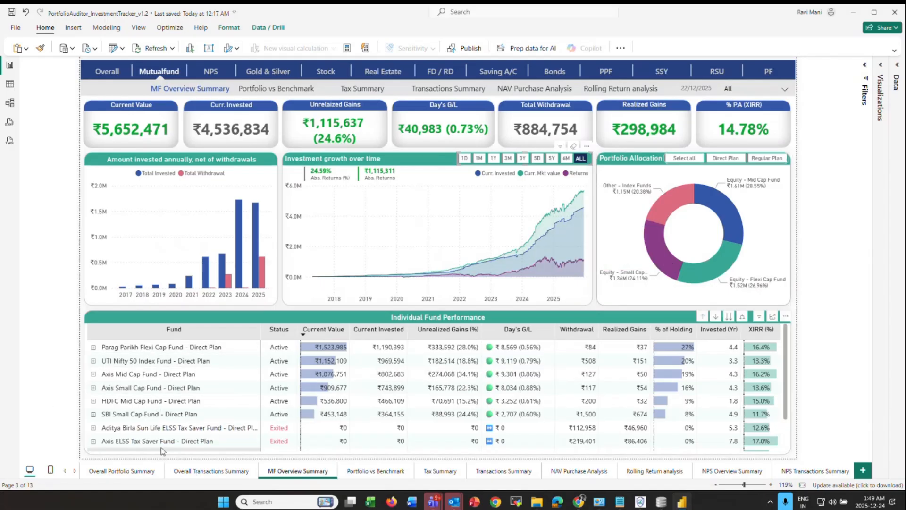
{"action": "scroll", "coordinate": [282, 395], "scroll_direction": "down", "scroll_amount": 3}
{"action": "scroll", "coordinate": [282, 396], "scroll_direction": "up", "scroll_amount": 3}
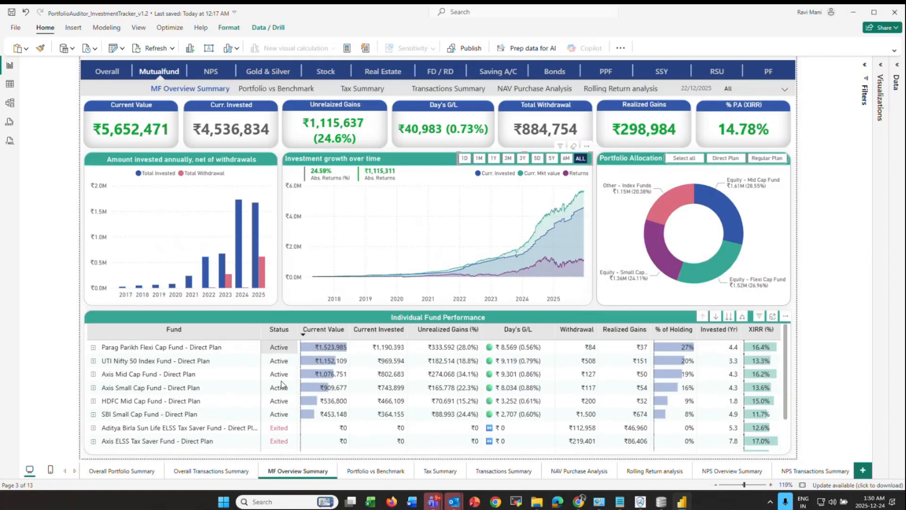
{"action": "scroll", "coordinate": [285, 438], "scroll_direction": "down", "scroll_amount": 3}
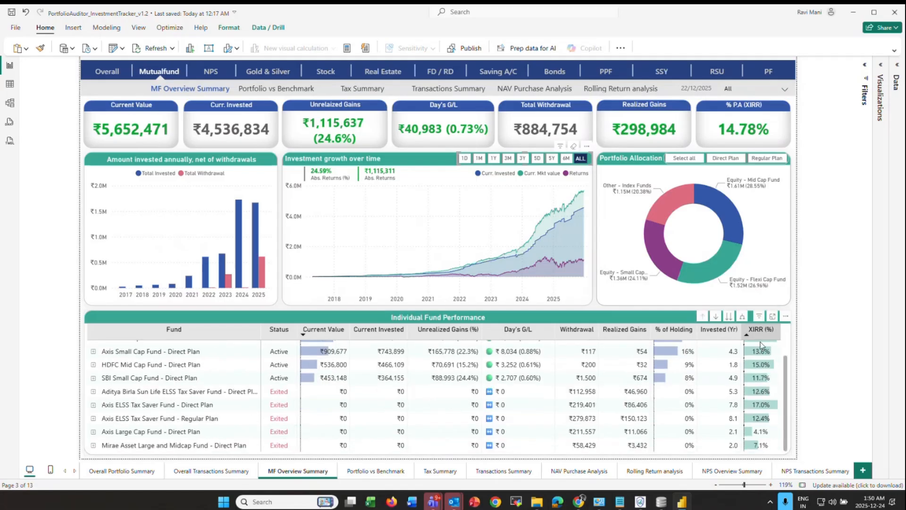
{"action": "mouse_move", "coordinate": [763, 404]}
{"action": "scroll", "coordinate": [763, 405], "scroll_direction": "up", "scroll_amount": 3}
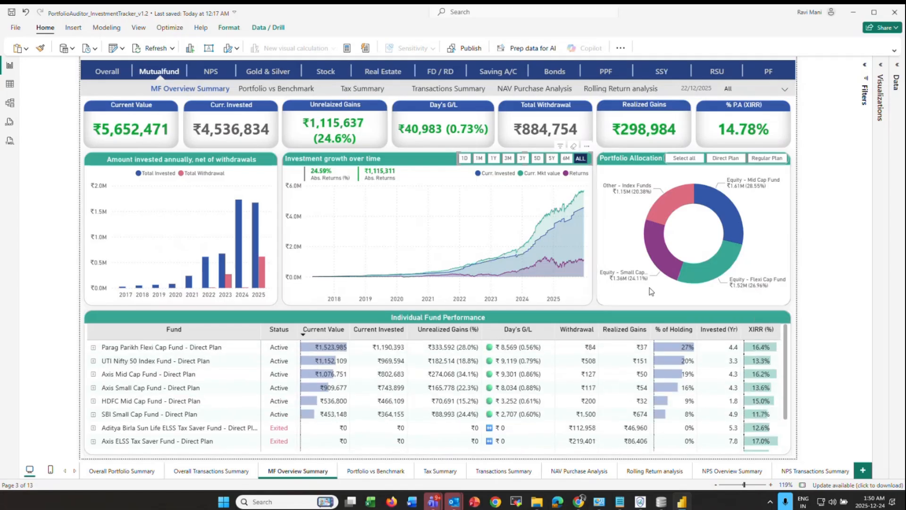
- Select BM 1 - Axis Nifty 100 Index Fund as the benchmark, then reopen the benchmark list
{"action": "left_click", "coordinate": [295, 90], "text": "ctrl"}
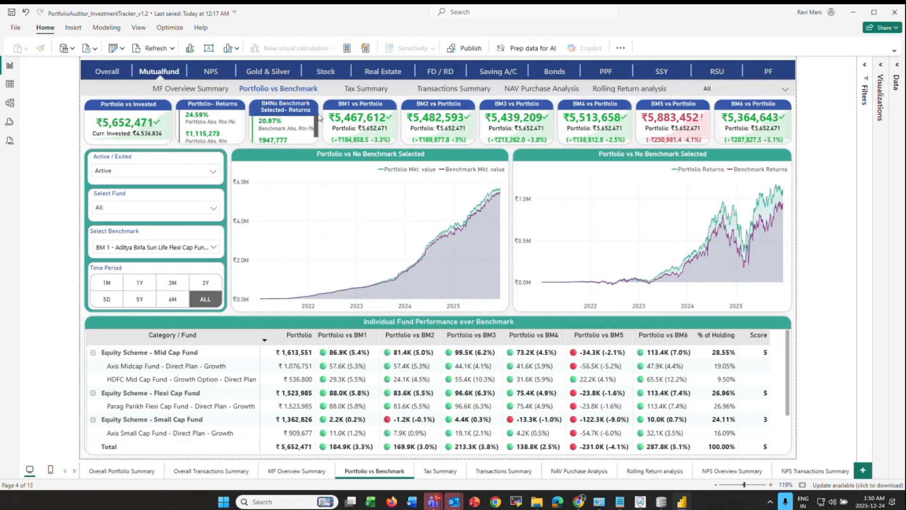
{"action": "left_click", "coordinate": [137, 247]}
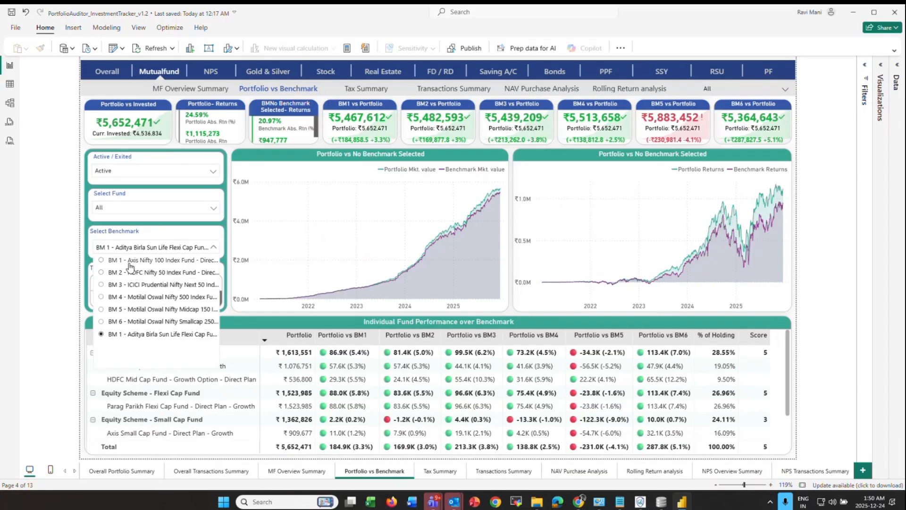
{"action": "left_click", "coordinate": [130, 266]}
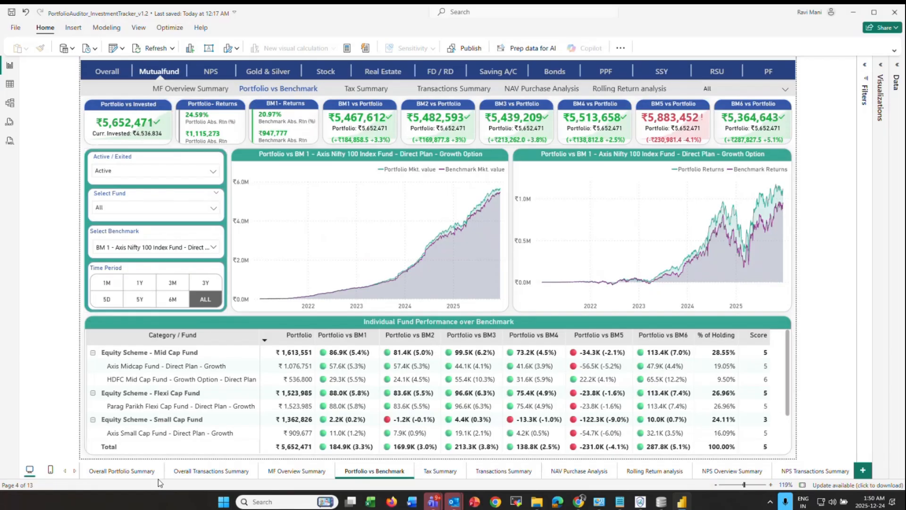
{"action": "scroll", "coordinate": [138, 398], "scroll_direction": "down", "scroll_amount": 1}
{"action": "scroll", "coordinate": [137, 391], "scroll_direction": "up", "scroll_amount": 1}
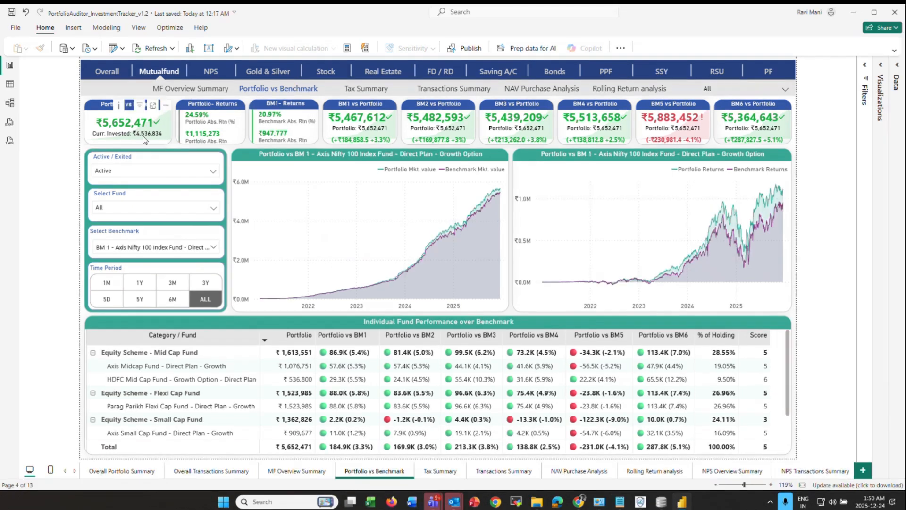
{"action": "left_click", "coordinate": [148, 249]}
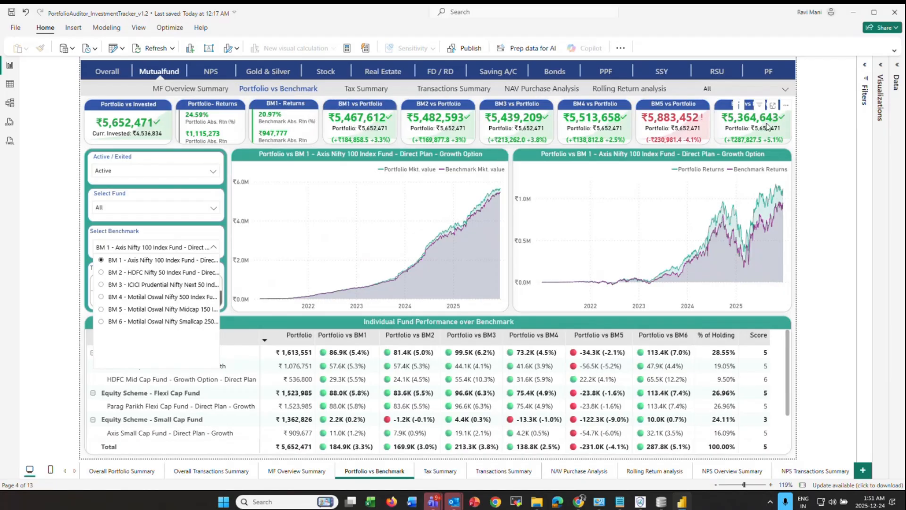
{"action": "left_click", "coordinate": [329, 106]}
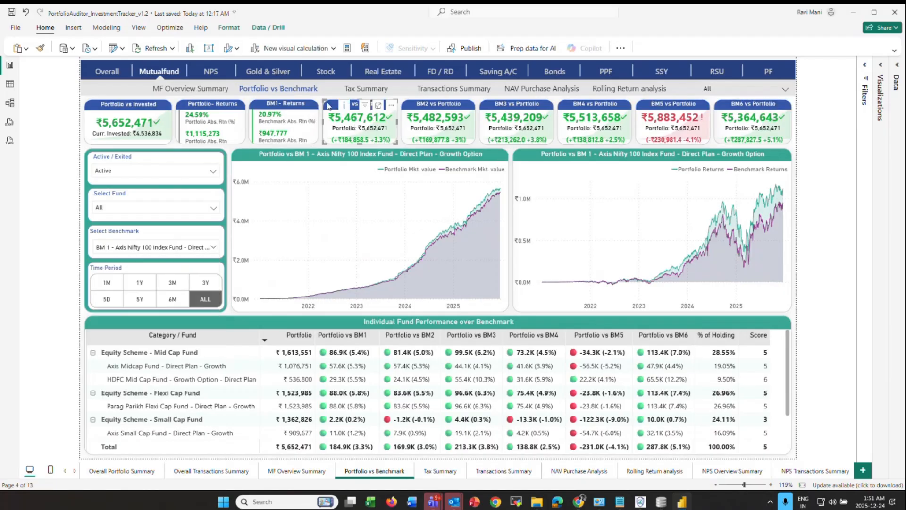
{"action": "left_click", "coordinate": [798, 149]}
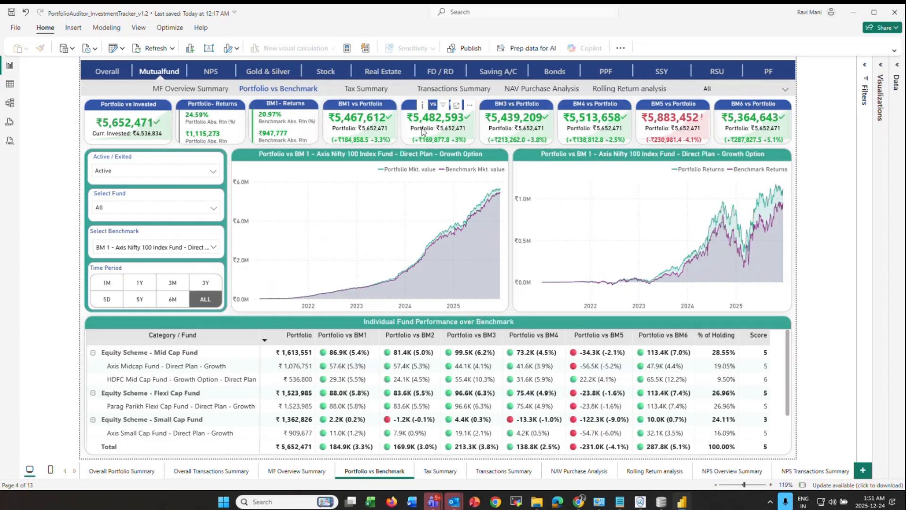
{"action": "left_click", "coordinate": [151, 247]}
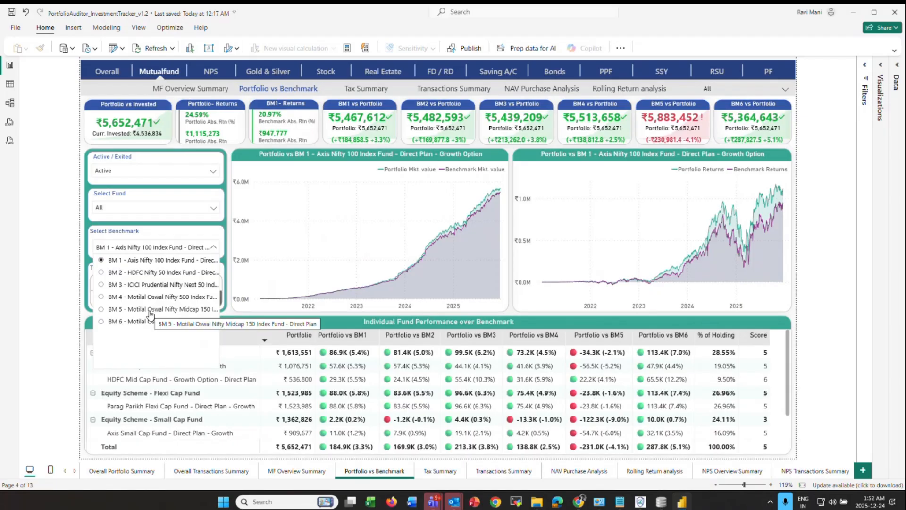
{"action": "left_click", "coordinate": [104, 310]}
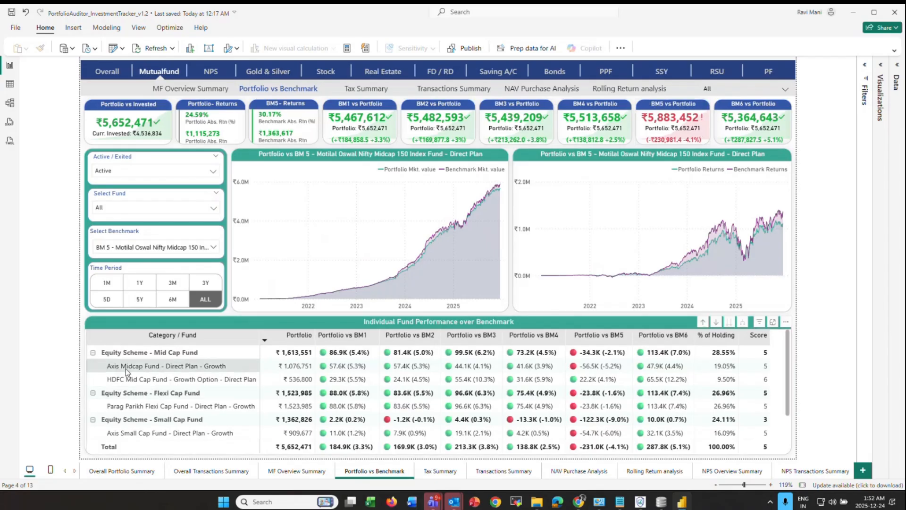
{"action": "scroll", "coordinate": [137, 427], "scroll_direction": "down", "scroll_amount": 2}
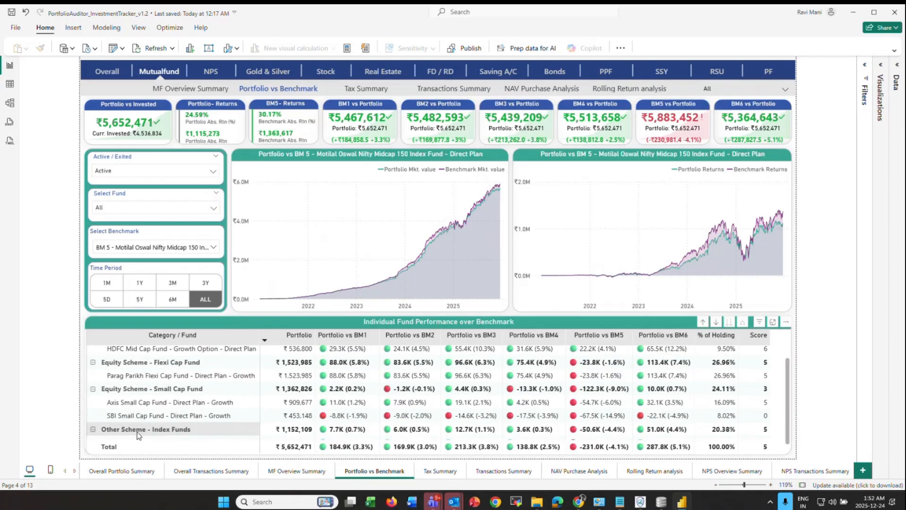
{"action": "scroll", "coordinate": [136, 431], "scroll_direction": "down", "scroll_amount": 1}
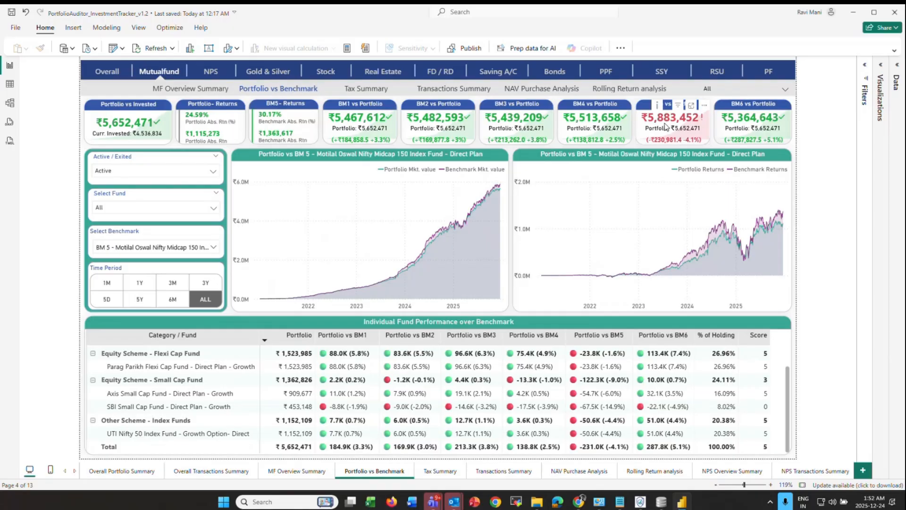
{"action": "left_click", "coordinate": [687, 135]}
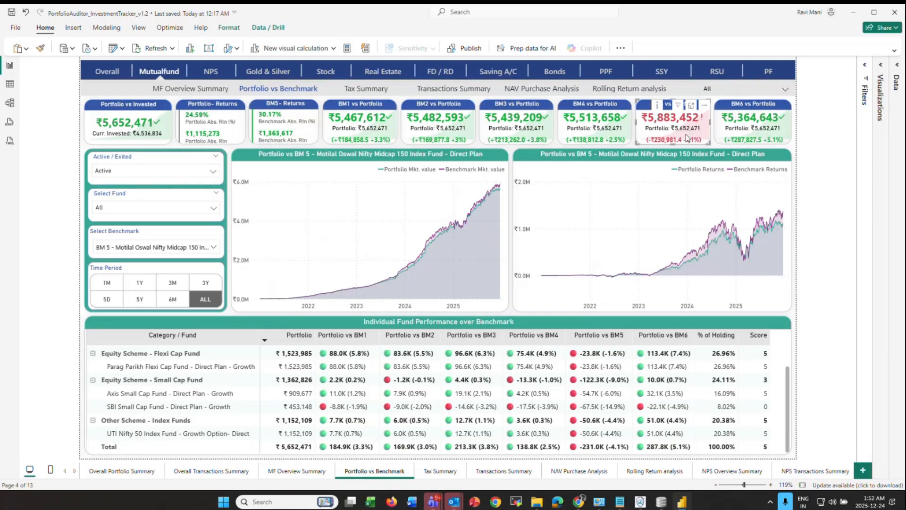
{"action": "left_click", "coordinate": [794, 151]}
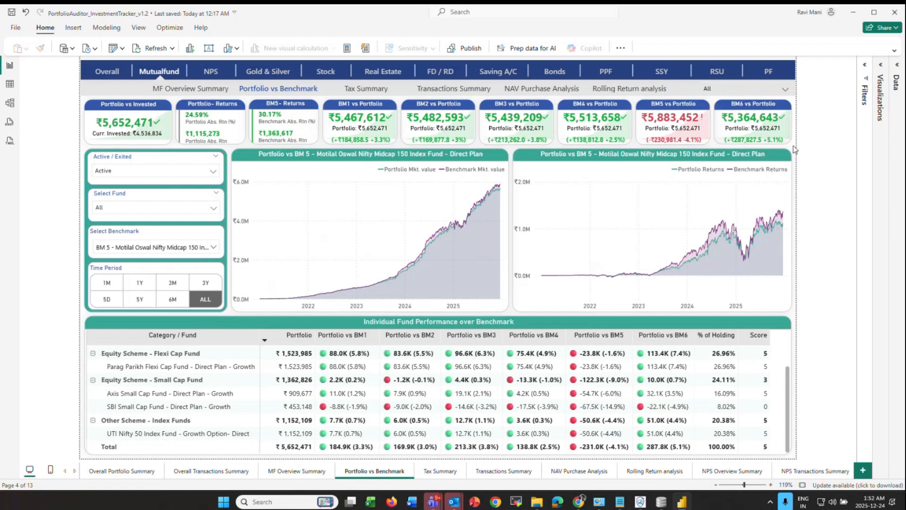
{"action": "mouse_move", "coordinate": [436, 227]}
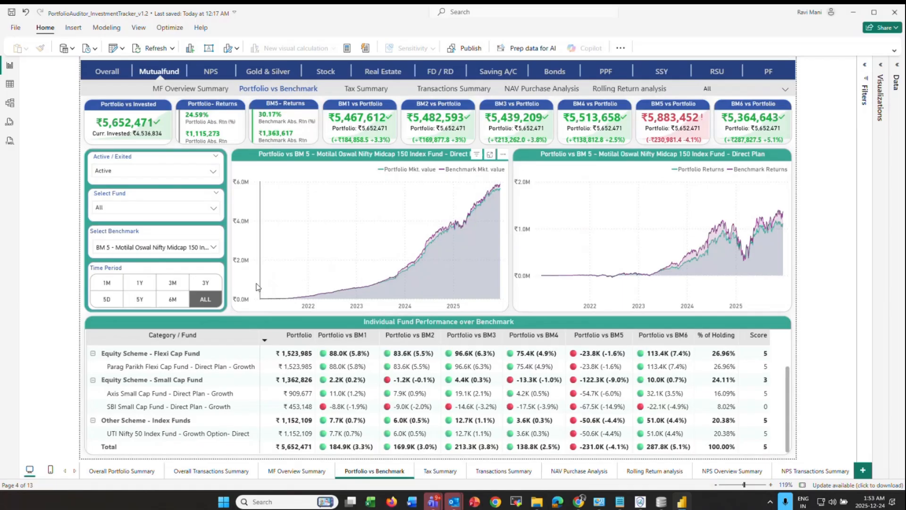
{"action": "mouse_move", "coordinate": [257, 286]}
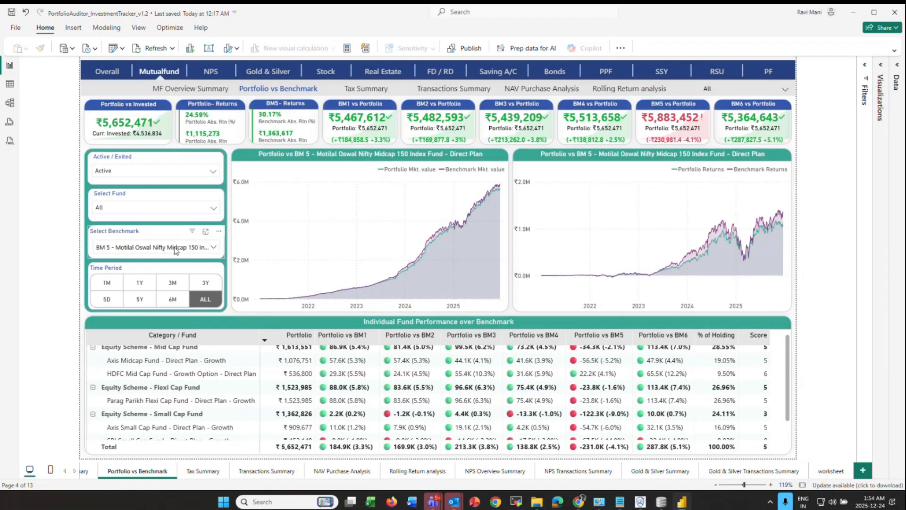
- Set Select Fund to Parag Parikh Flexi Cap Fund and select the BM5 vs Portfolio card
{"action": "left_click", "coordinate": [165, 210]}
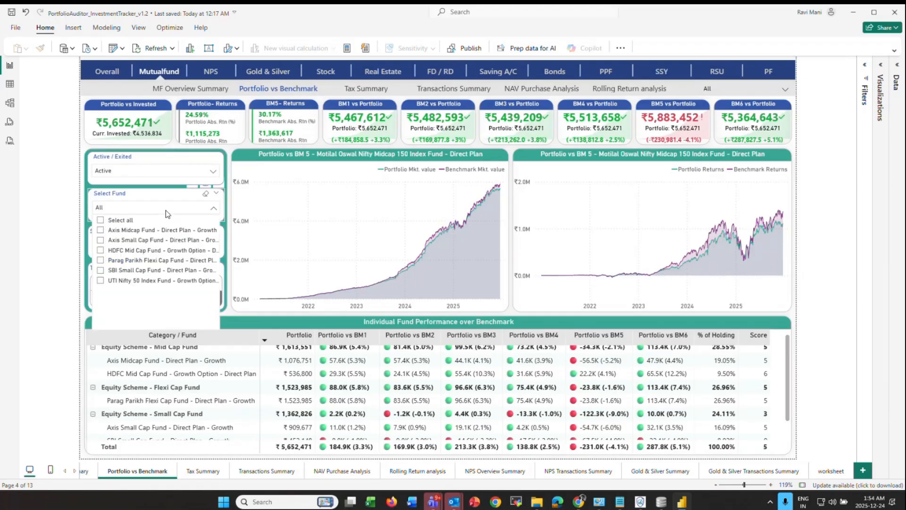
{"action": "left_click", "coordinate": [156, 260]}
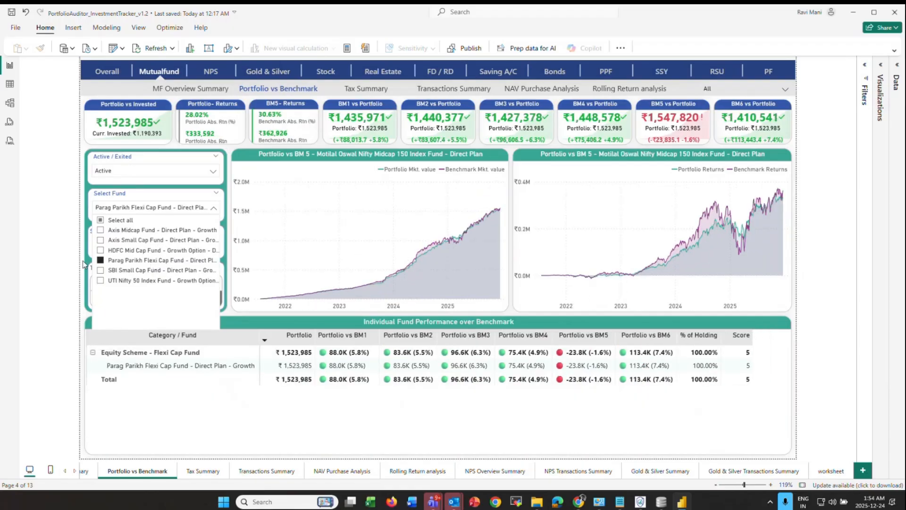
{"action": "left_click", "coordinate": [44, 259]}
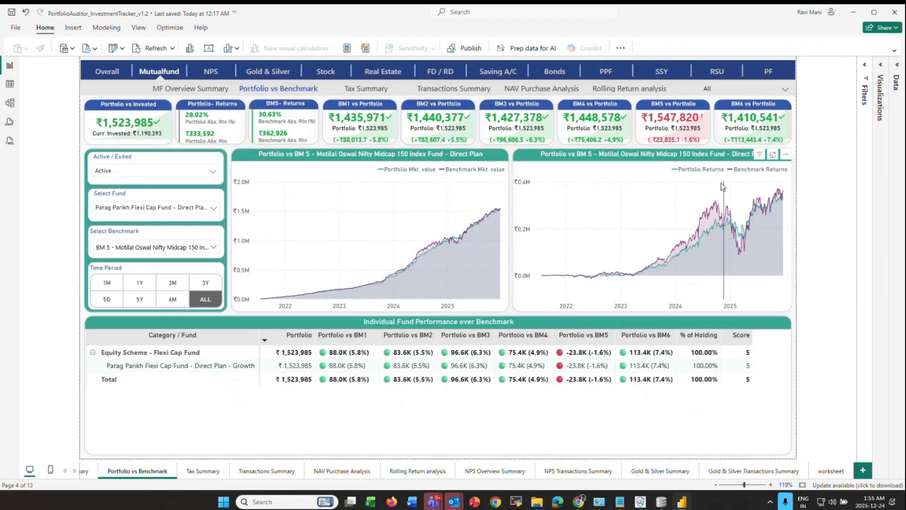
{"action": "left_click", "coordinate": [679, 141]}
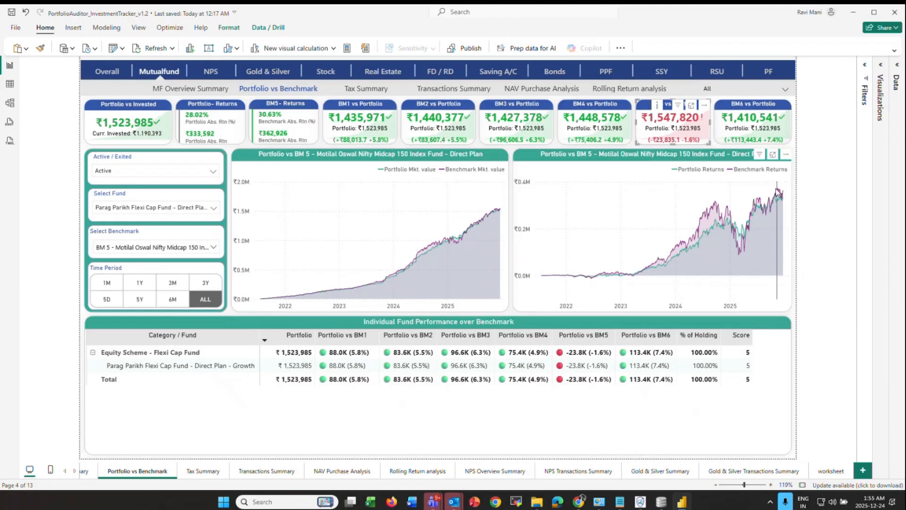
{"action": "left_click", "coordinate": [774, 157]}
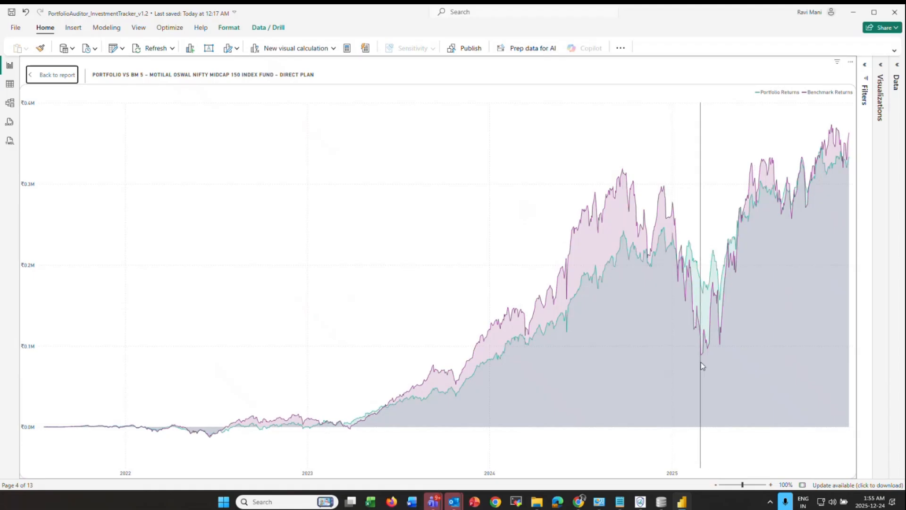
{"action": "mouse_move", "coordinate": [701, 362]}
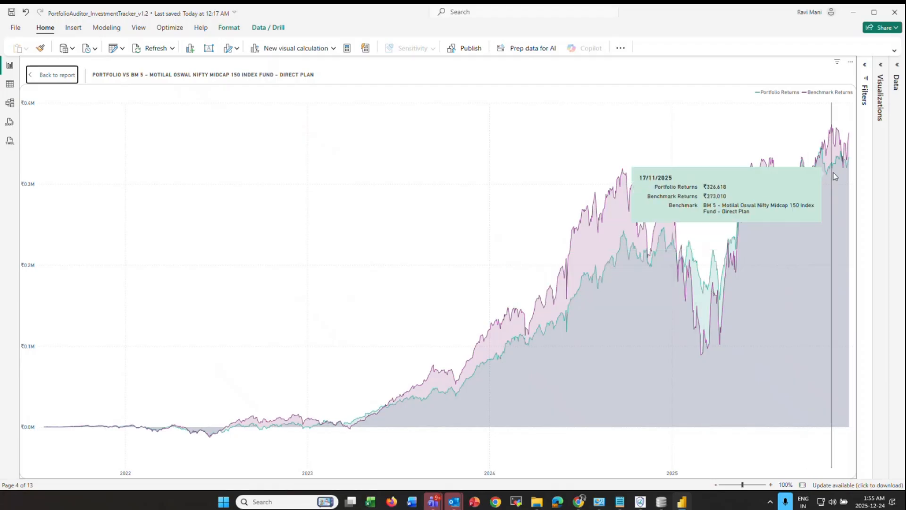
{"action": "left_click", "coordinate": [65, 83]}
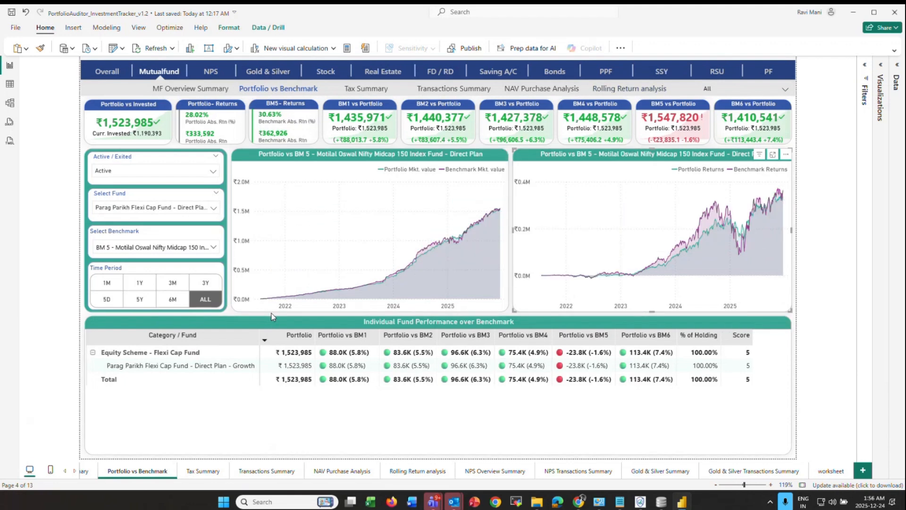
- Tick Select all in the Select Fund slicer, scroll the fund table, and reopen the fund list
{"action": "left_click", "coordinate": [196, 248]}
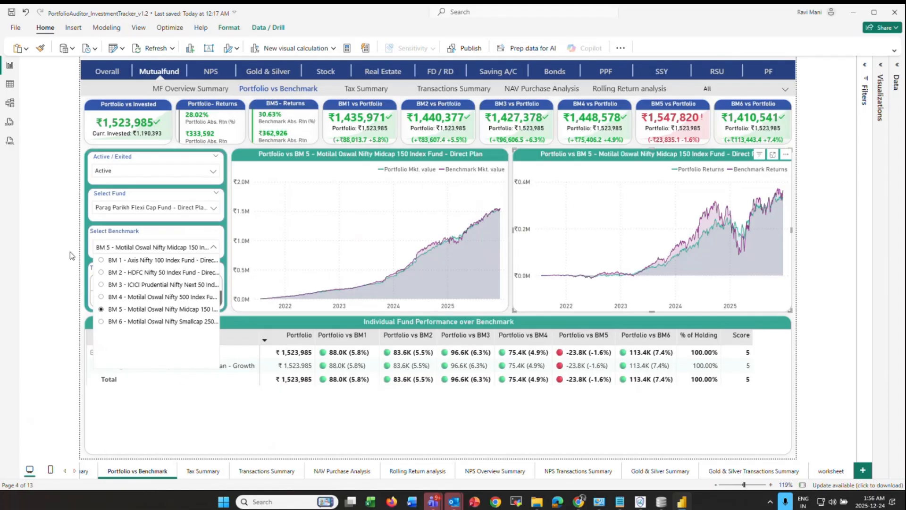
{"action": "left_click", "coordinate": [133, 209]}
{"action": "left_click", "coordinate": [121, 221]}
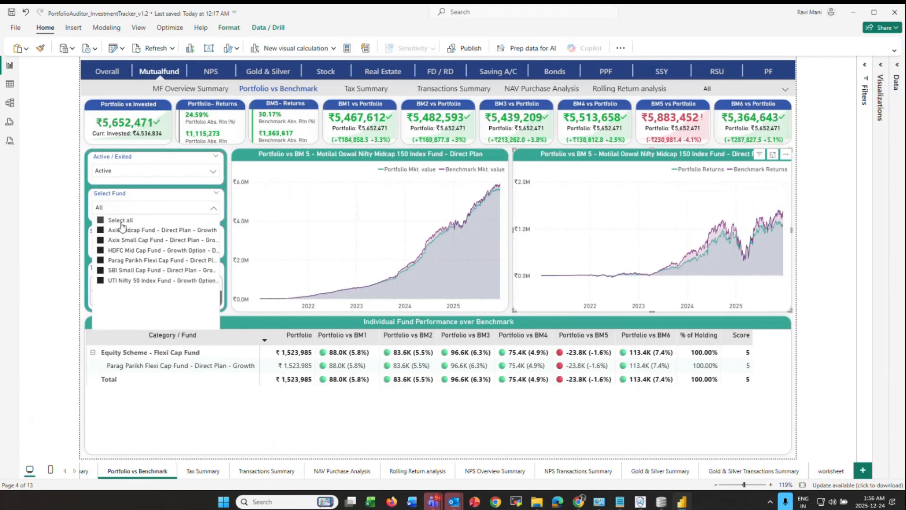
{"action": "left_click", "coordinate": [59, 234]}
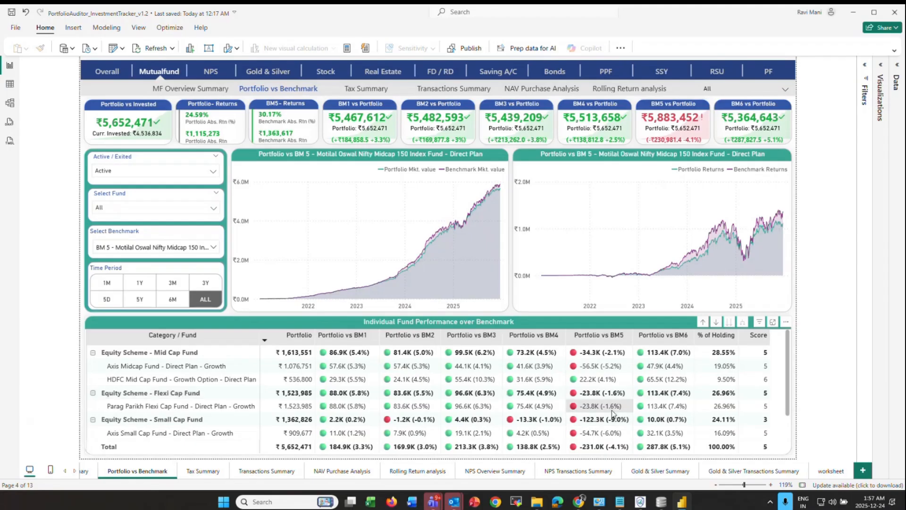
{"action": "scroll", "coordinate": [602, 408], "scroll_direction": "down", "scroll_amount": 1}
{"action": "scroll", "coordinate": [602, 408], "scroll_direction": "down", "scroll_amount": 2}
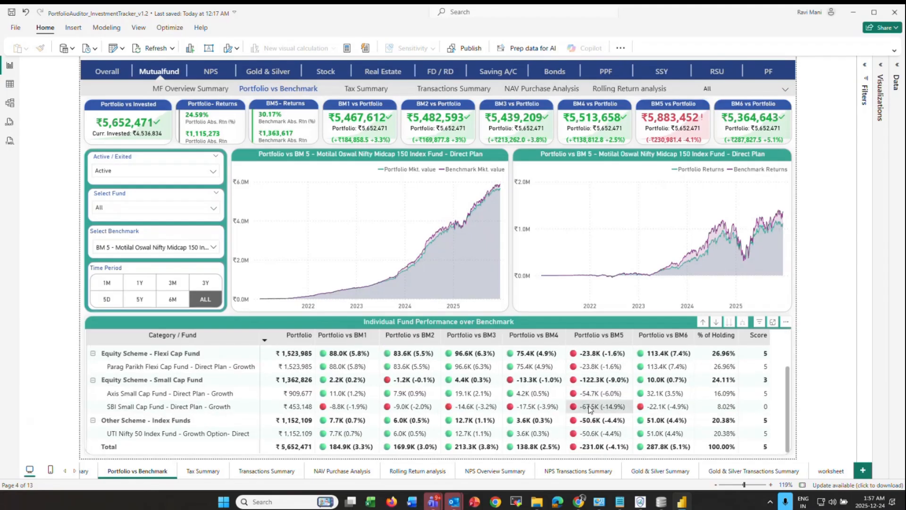
{"action": "scroll", "coordinate": [593, 427], "scroll_direction": "up", "scroll_amount": 3}
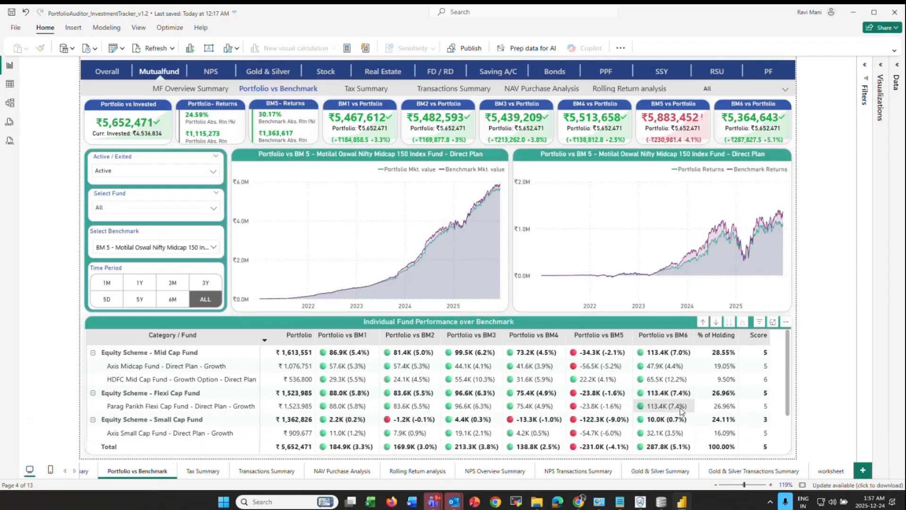
{"action": "scroll", "coordinate": [681, 403], "scroll_direction": "down", "scroll_amount": 1}
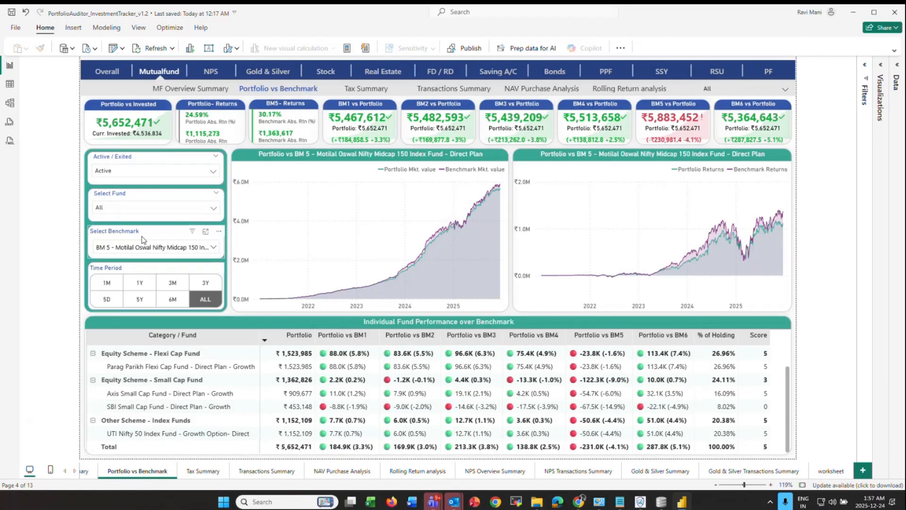
{"action": "left_click", "coordinate": [118, 208]}
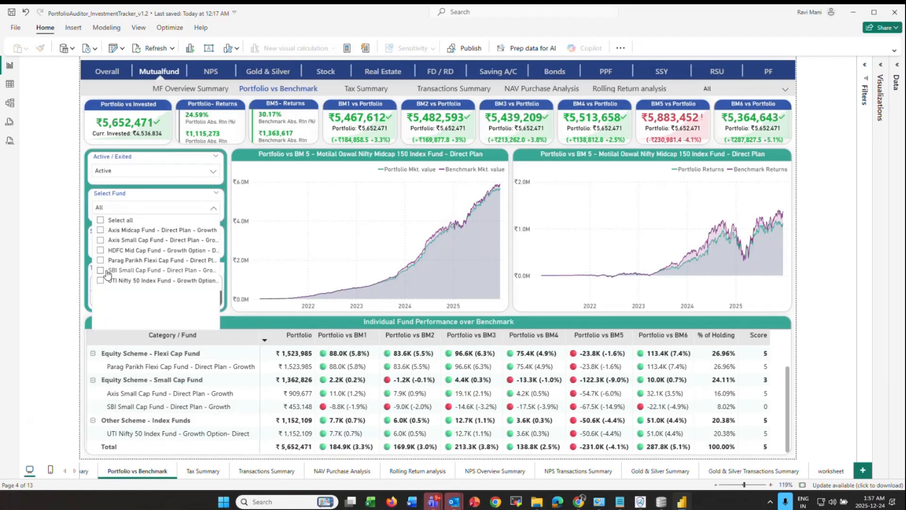
- Filter to SBI Small Cap, switch the benchmark to BM 6 Smallcap 250, then clear the fund filter
{"action": "left_click", "coordinate": [107, 270]}
{"action": "left_click", "coordinate": [50, 268]}
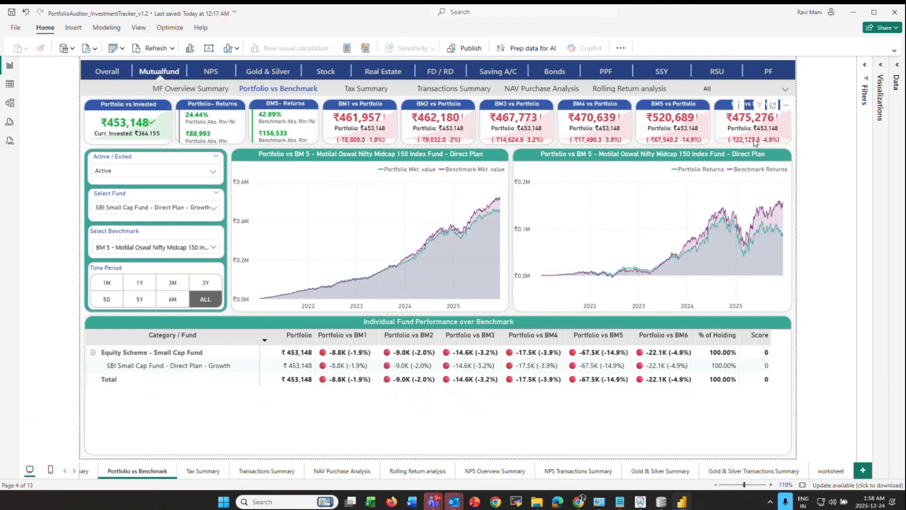
{"action": "left_click", "coordinate": [158, 247]}
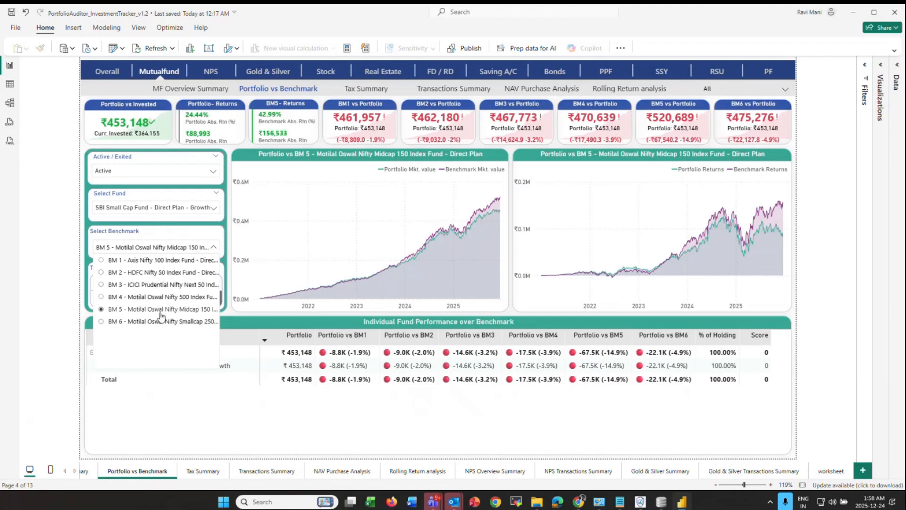
{"action": "left_click", "coordinate": [178, 322]}
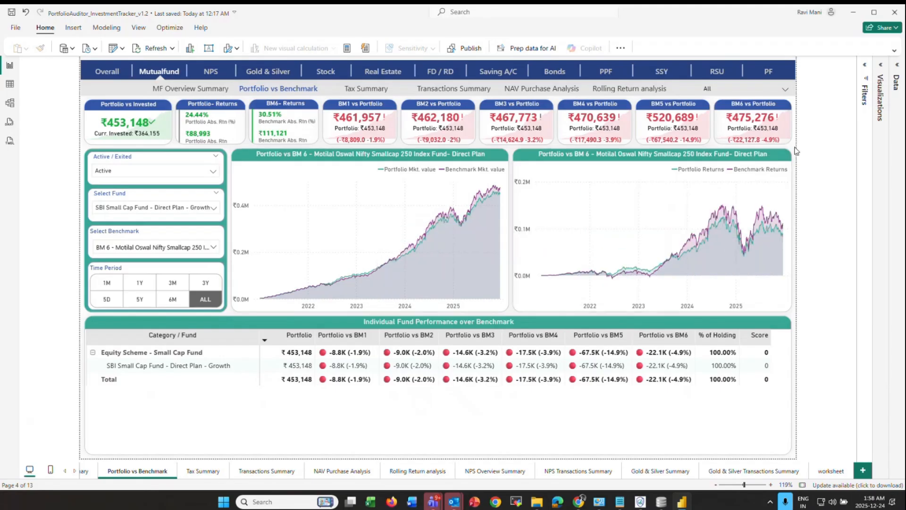
{"action": "left_click", "coordinate": [208, 194]}
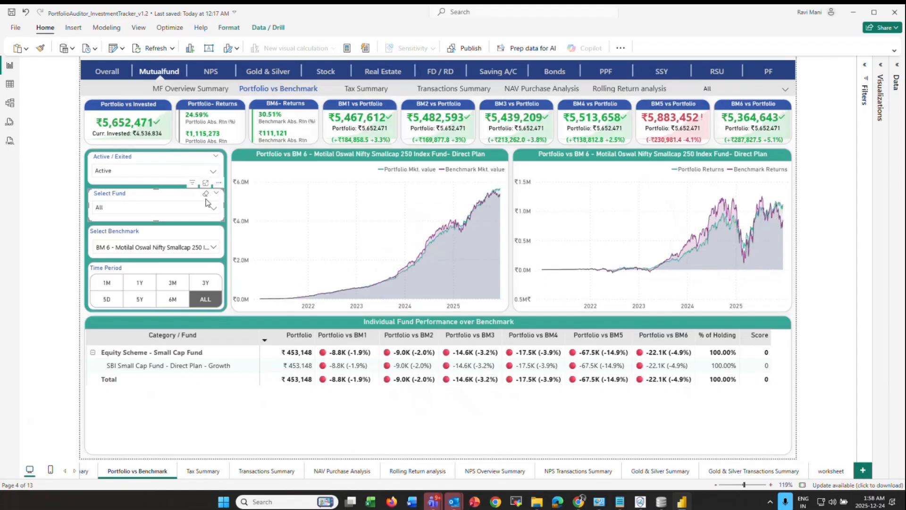
{"action": "left_click", "coordinate": [796, 151]}
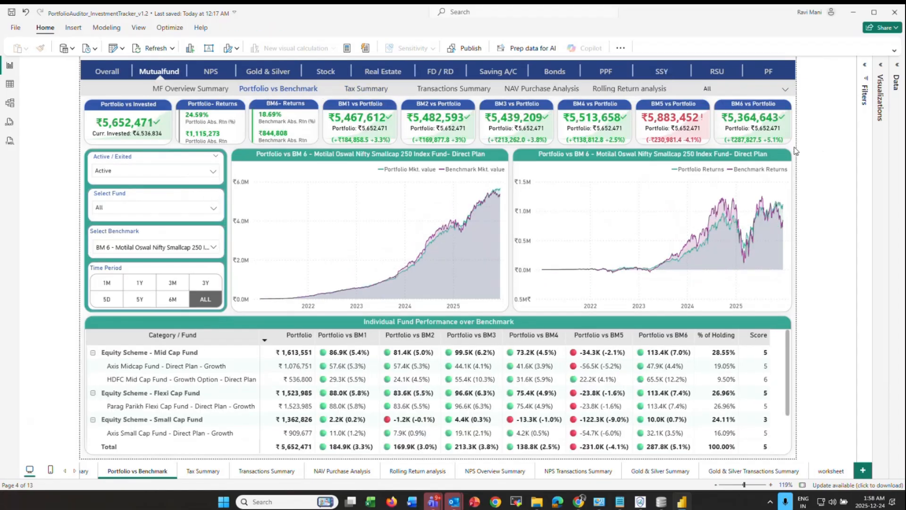
- View the Tax Summary page, then move to the Mutualfund Transactions Summary page
{"action": "left_click", "coordinate": [381, 93], "text": "ctrl"}
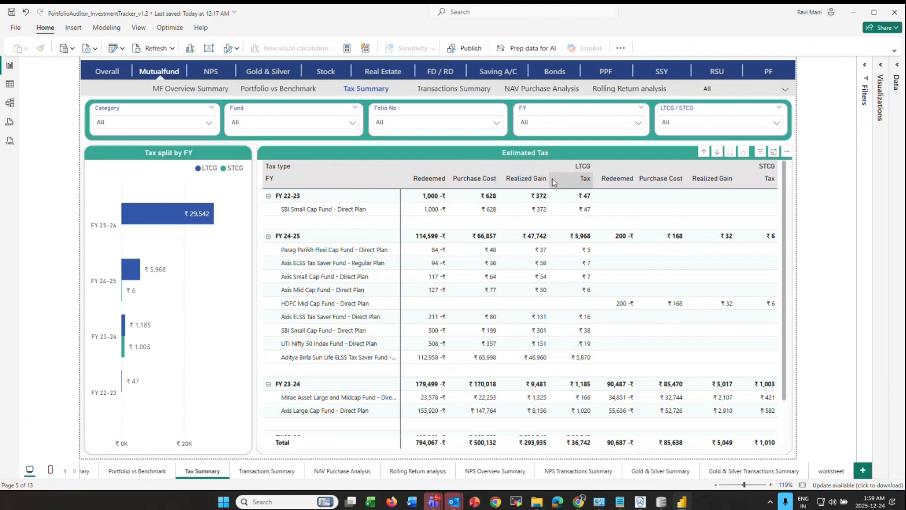
{"action": "scroll", "coordinate": [303, 259], "scroll_direction": "down", "scroll_amount": 2}
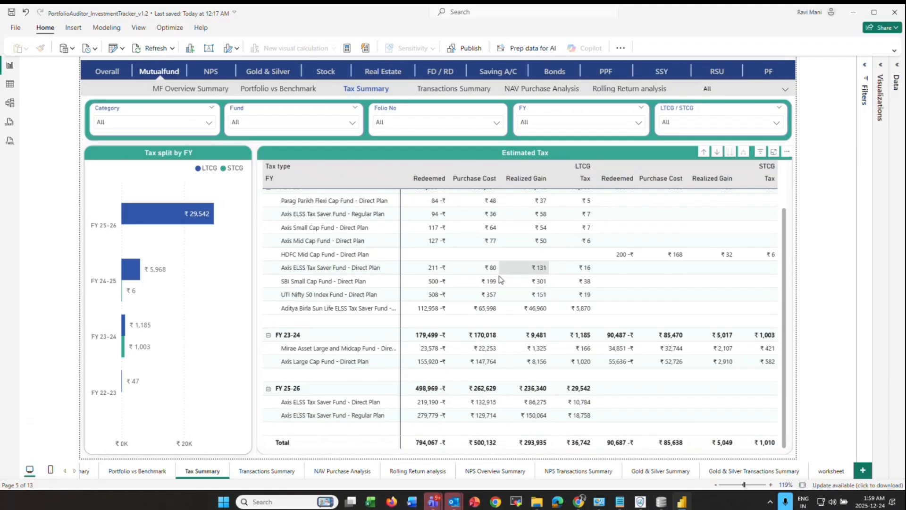
{"action": "left_click", "coordinate": [480, 91]}
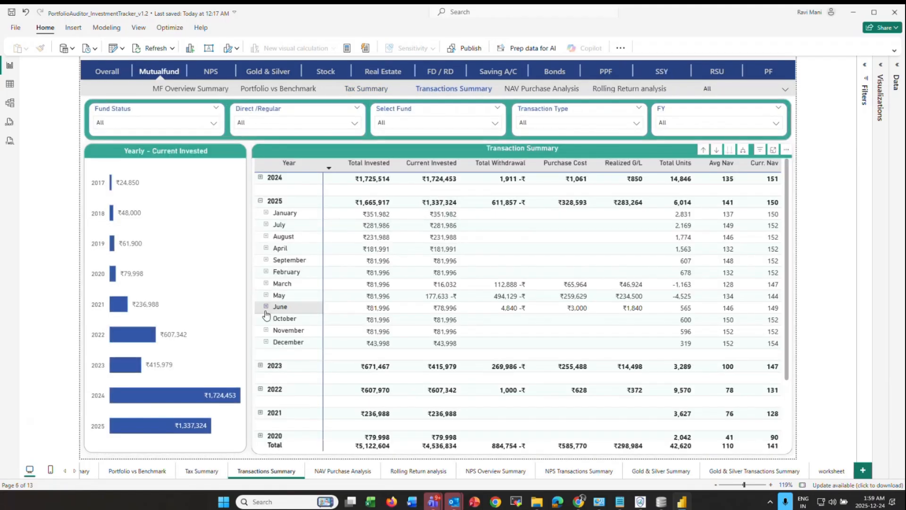
- Open the NAV Purchase Analysis page with NAV charts and purchase-price comparison
{"action": "left_click", "coordinate": [561, 94]}
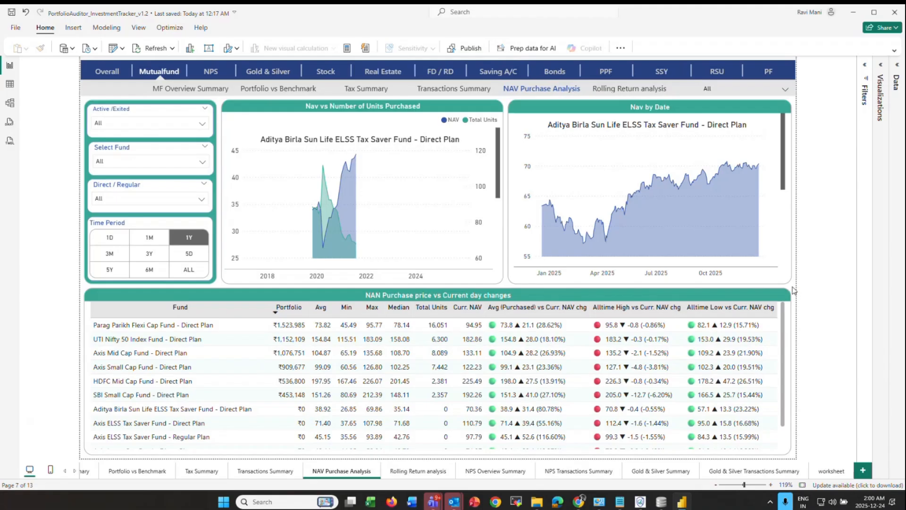
- Scroll through the Rolling Return analysis fund table, then go to the NPS section
{"action": "left_click", "coordinate": [641, 90]}
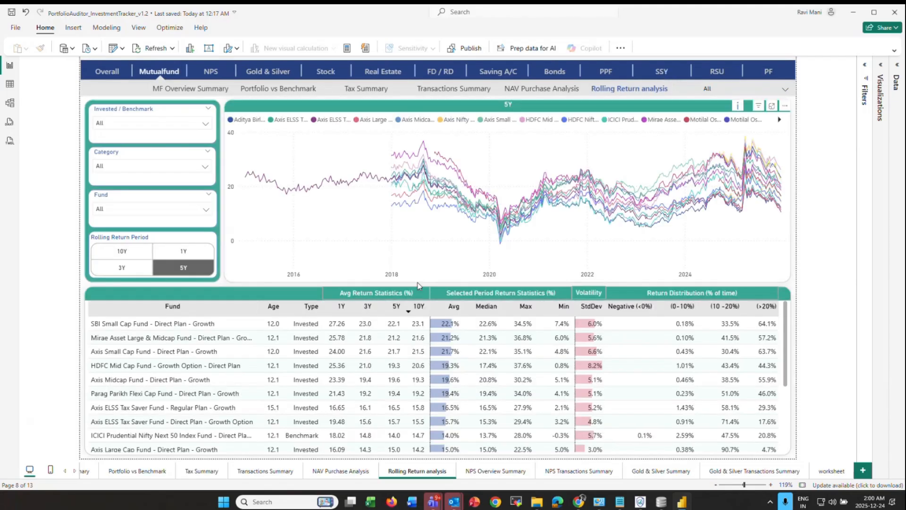
{"action": "scroll", "coordinate": [218, 352], "scroll_direction": "down", "scroll_amount": 3}
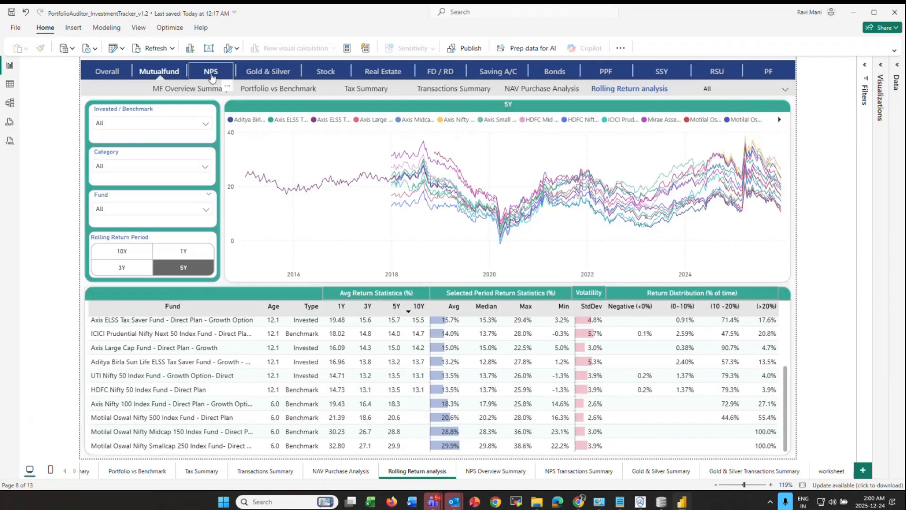
{"action": "left_click", "coordinate": [211, 74]}
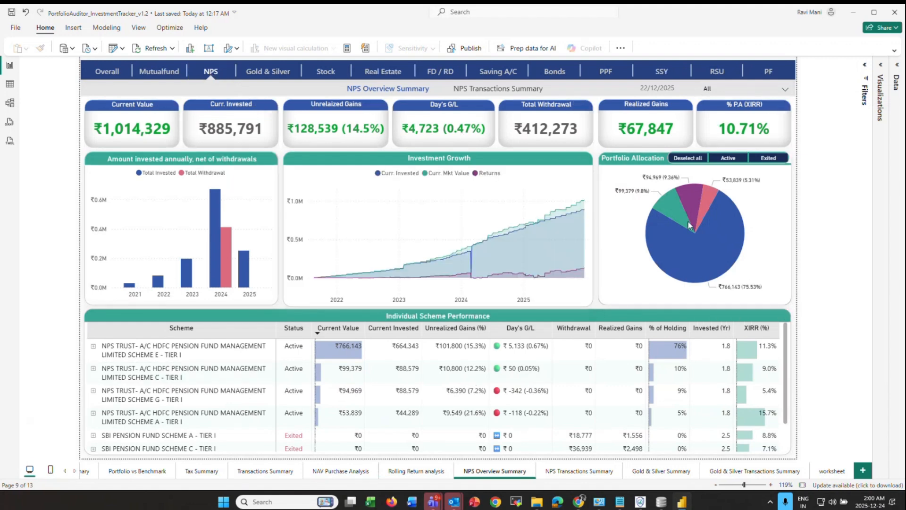
- View the NPS and Gold & Silver Transactions Summary pages, then return to Overall
{"action": "left_click", "coordinate": [525, 91], "text": "ctrl"}
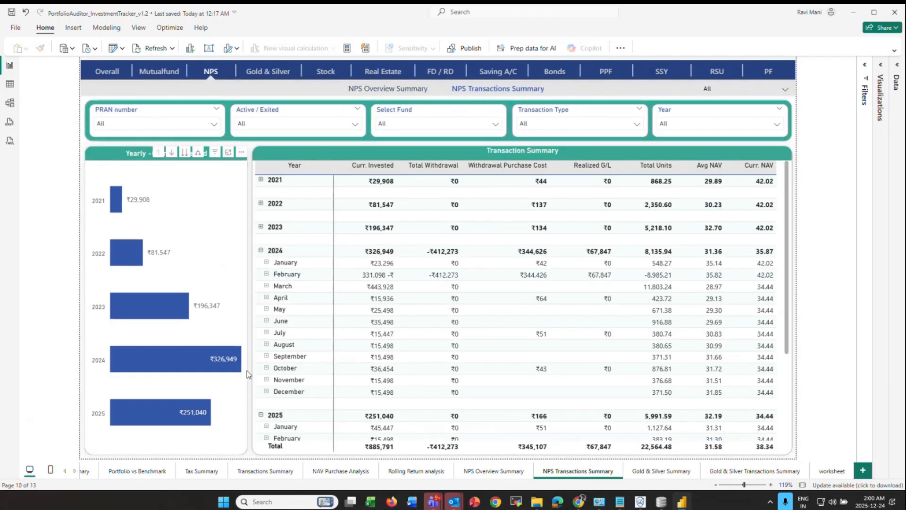
{"action": "left_click", "coordinate": [273, 74], "text": "ctrl"}
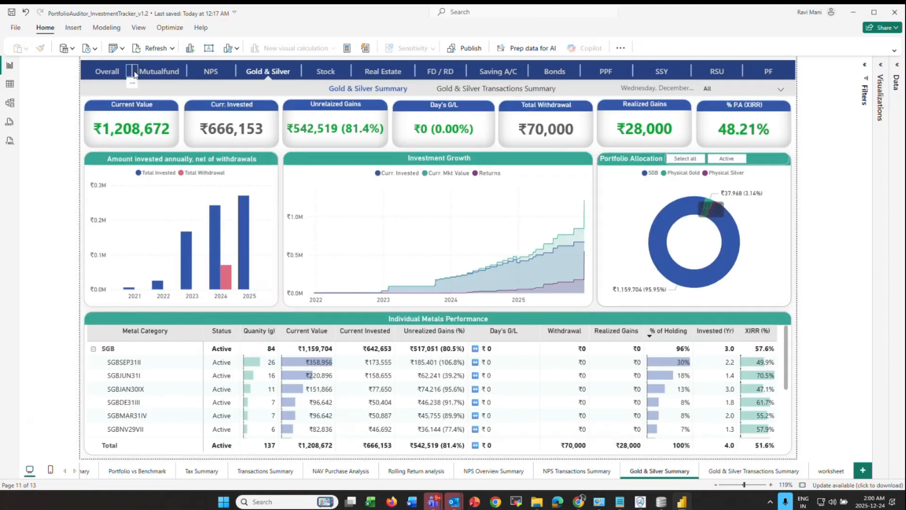
{"action": "left_click", "coordinate": [496, 94], "text": "ctrl"}
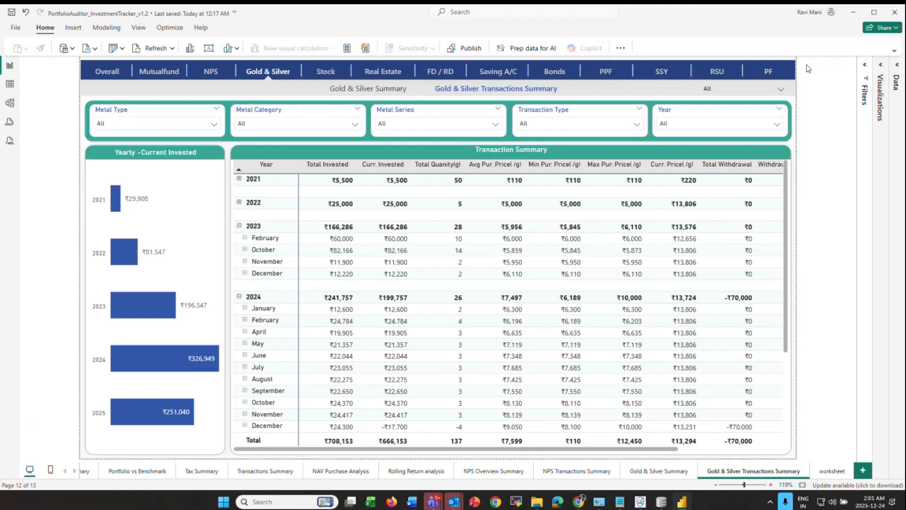
{"action": "left_click", "coordinate": [108, 75], "text": "ctrl"}
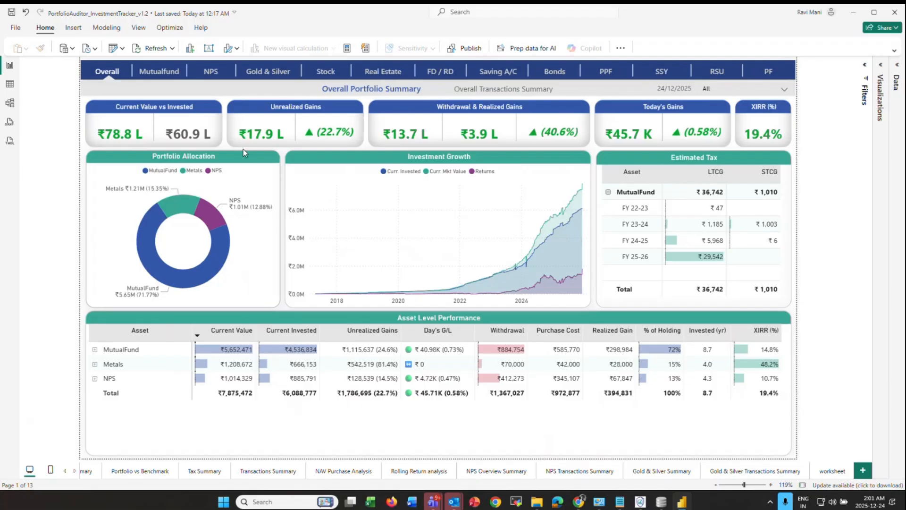
- Bring the Portfolio Auditor launcher window to the front from the taskbar
{"action": "mouse_move", "coordinate": [640, 503]}
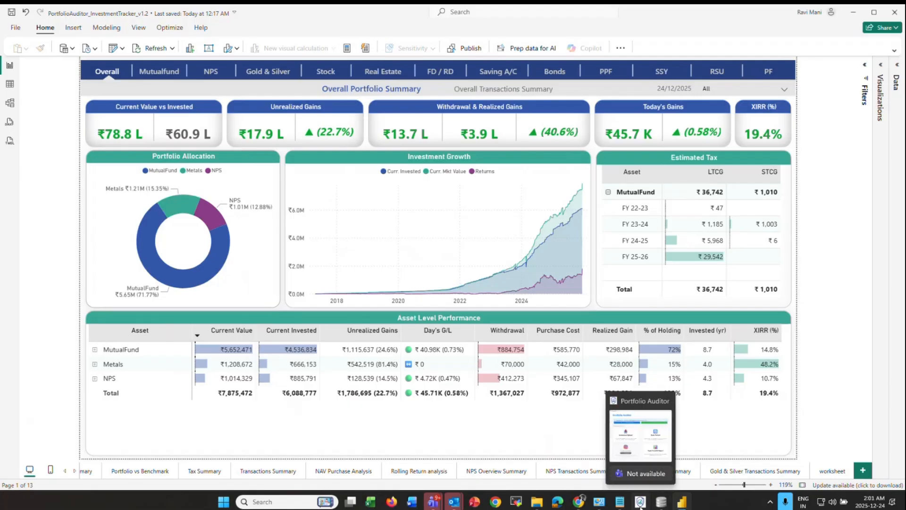
{"action": "left_click", "coordinate": [640, 502]}
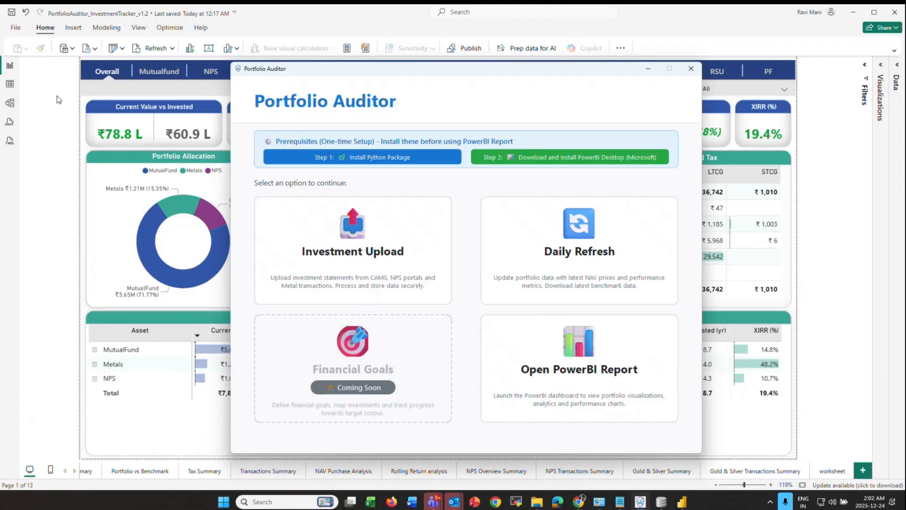
- Browse the investment types offered for upload, then switch to the Daily Refresh Dashboard
{"action": "left_click_drag", "start_coordinate": [496, 68], "coordinate": [596, 77]}
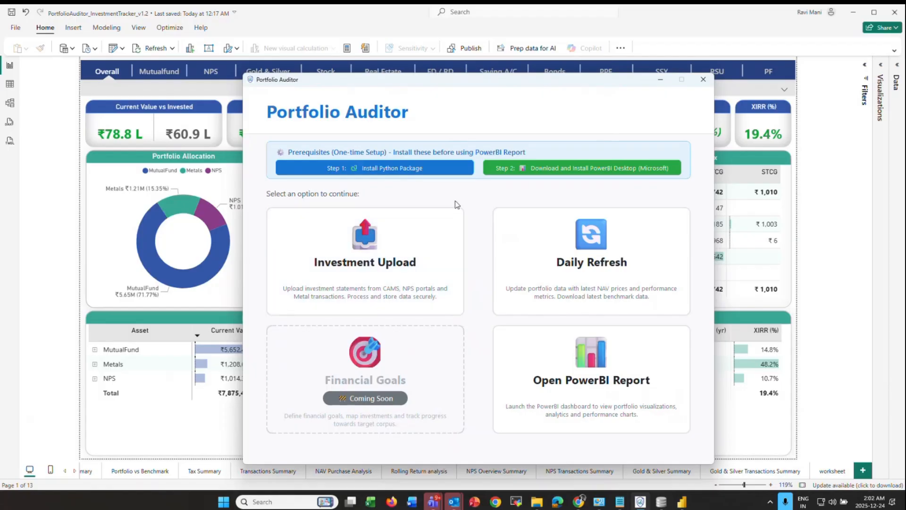
{"action": "left_click", "coordinate": [411, 253]}
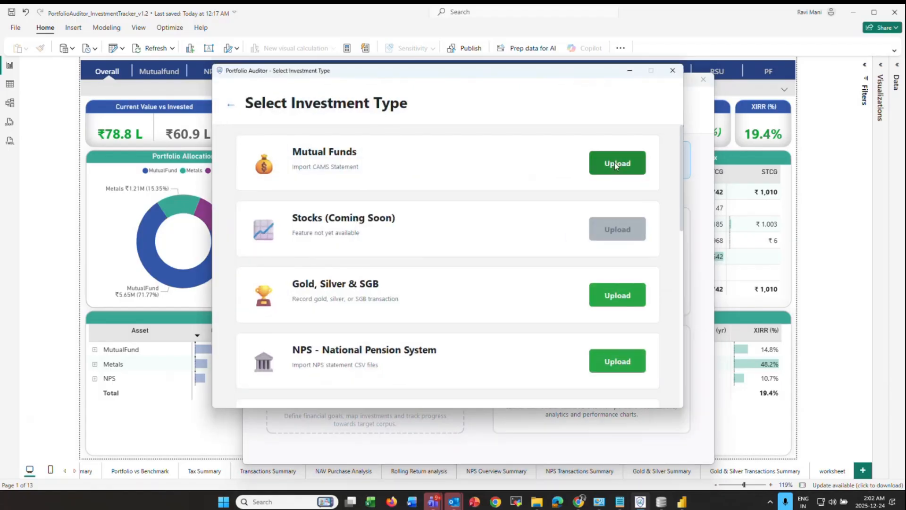
{"action": "left_click", "coordinate": [672, 71]}
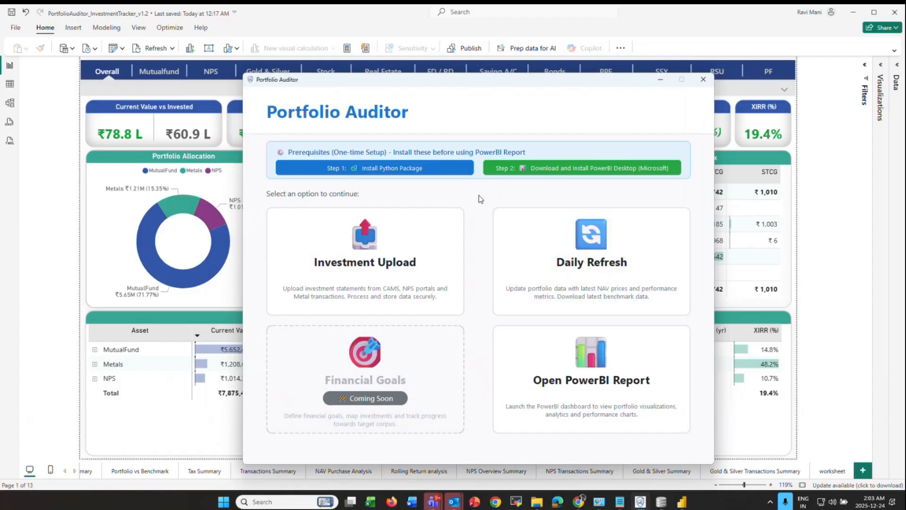
{"action": "left_click", "coordinate": [584, 255]}
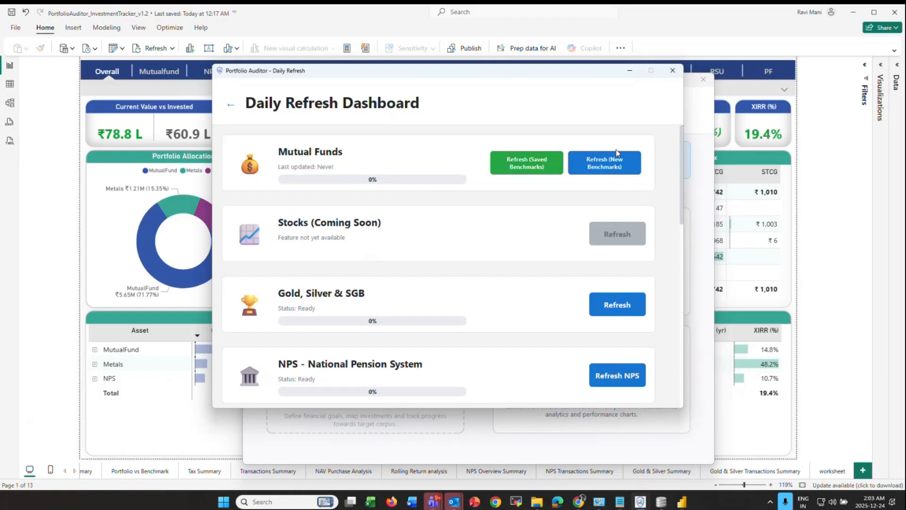
- Start a mutual fund refresh with new benchmarks and dismiss the Select Benchmark Funds picker
{"action": "left_click", "coordinate": [605, 163]}
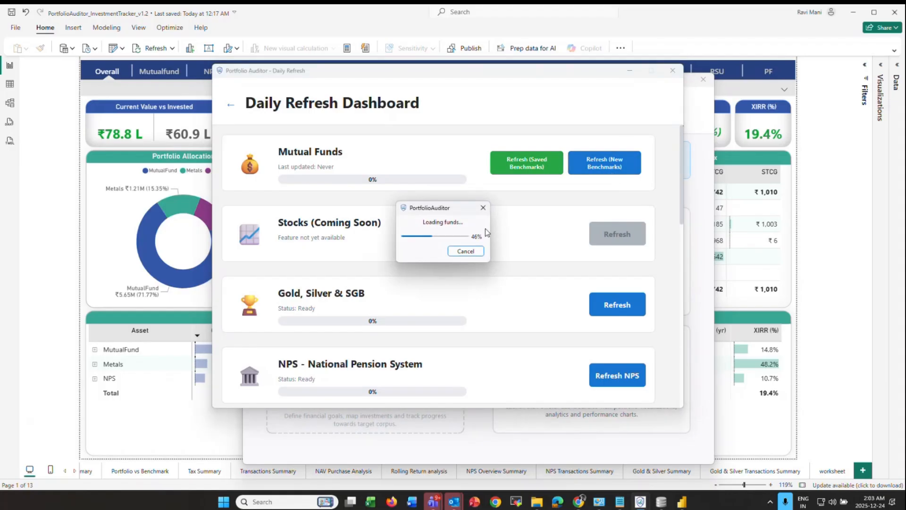
{"action": "left_click", "coordinate": [490, 206]}
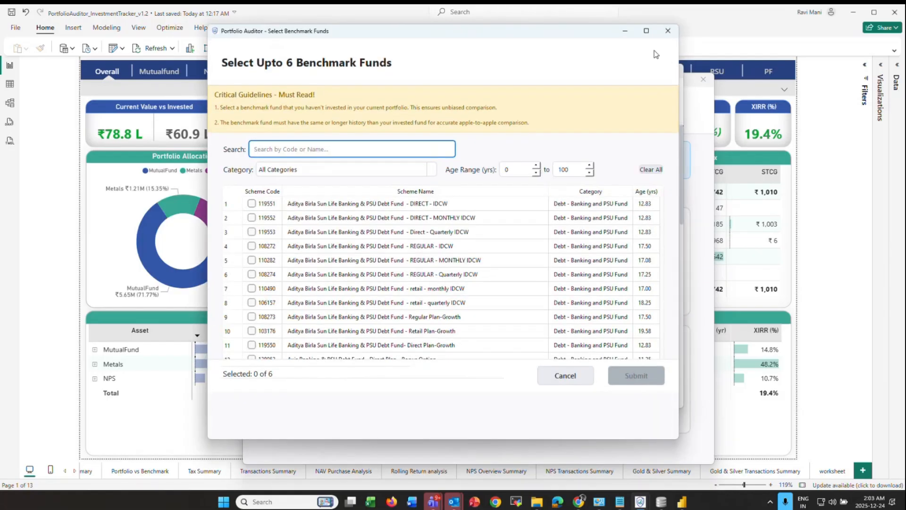
{"action": "left_click", "coordinate": [668, 33]}
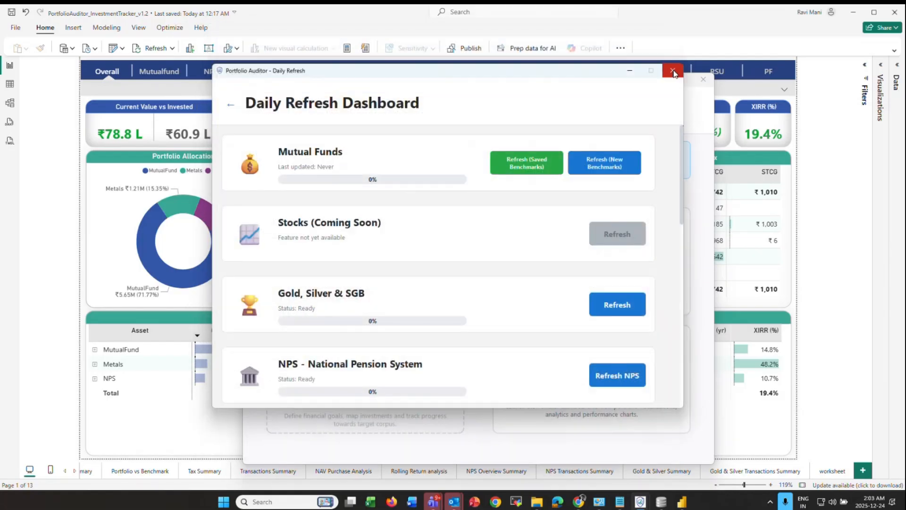
- Reopen the Daily Refresh Dashboard to review it, then close it and the Portfolio Auditor launcher
{"action": "left_click", "coordinate": [673, 72]}
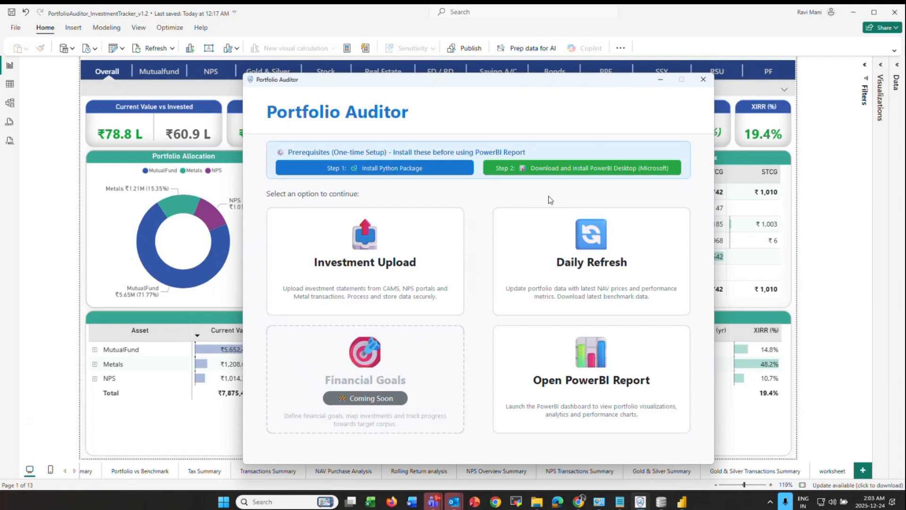
{"action": "left_click", "coordinate": [578, 266]}
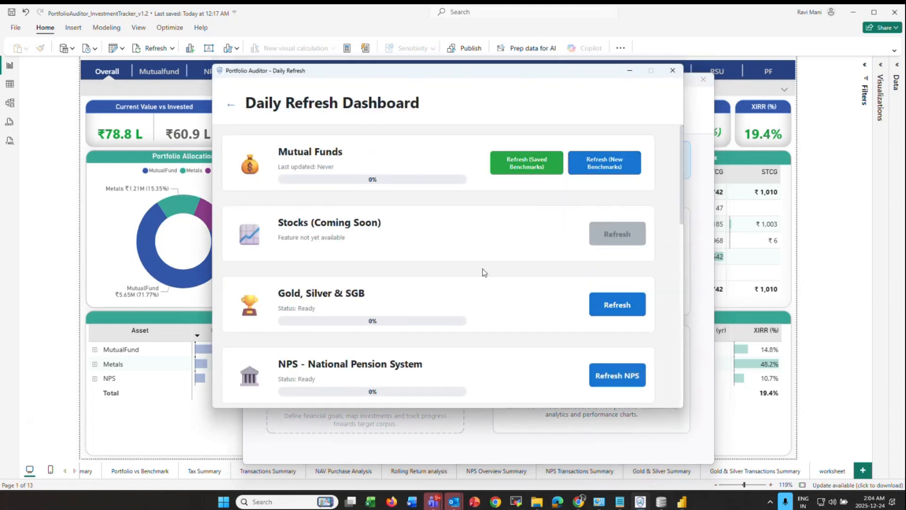
{"action": "scroll", "coordinate": [559, 271], "scroll_direction": "down", "scroll_amount": 1}
{"action": "scroll", "coordinate": [559, 270], "scroll_direction": "down", "scroll_amount": 3}
{"action": "left_click", "coordinate": [672, 70]}
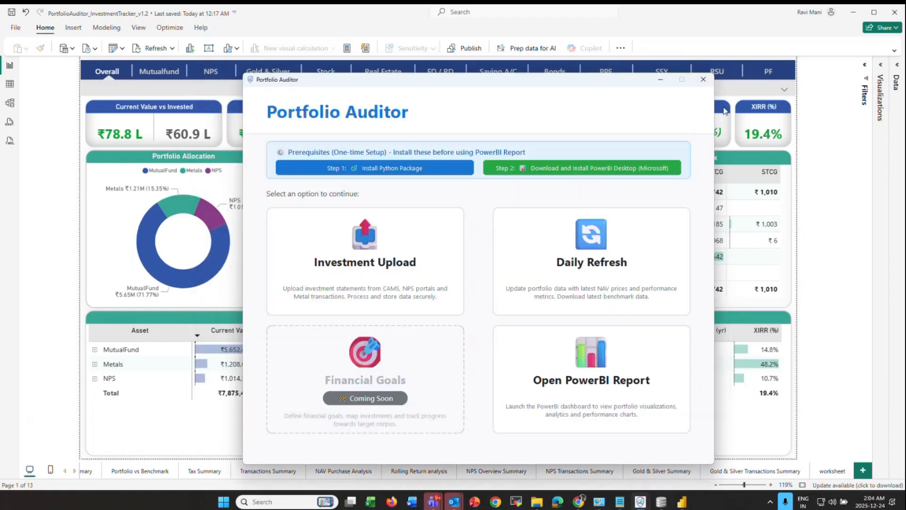
{"action": "left_click", "coordinate": [703, 79]}
- Refresh the report data so the summary reloads ₹78.8 L current value and 19.4% XIRR
{"action": "left_click", "coordinate": [152, 48]}
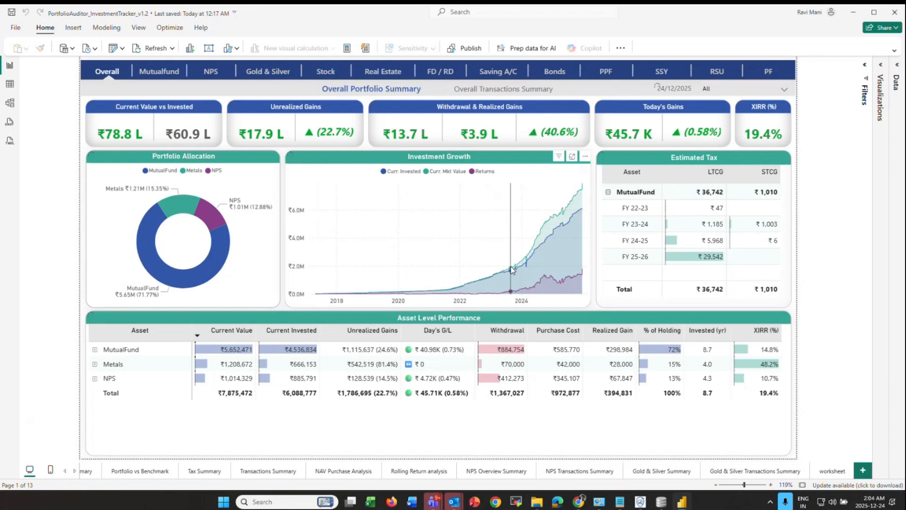
{"action": "mouse_move", "coordinate": [511, 269]}
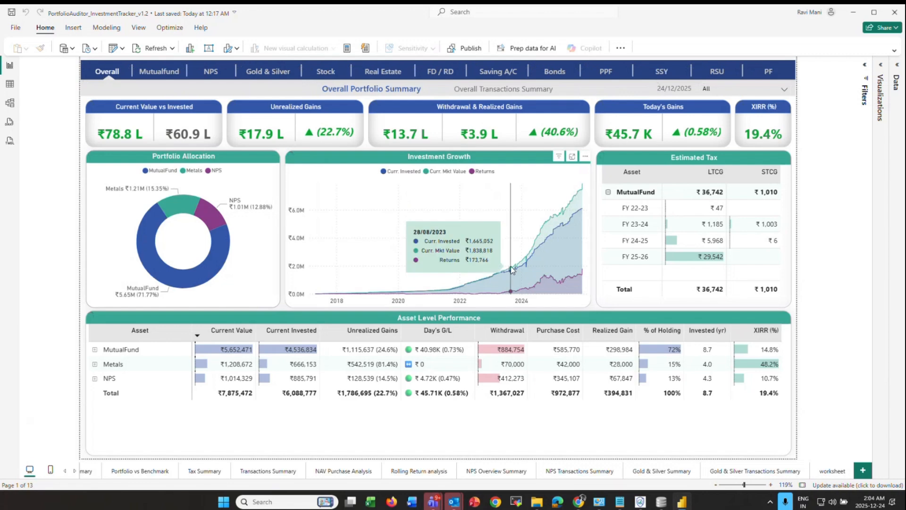